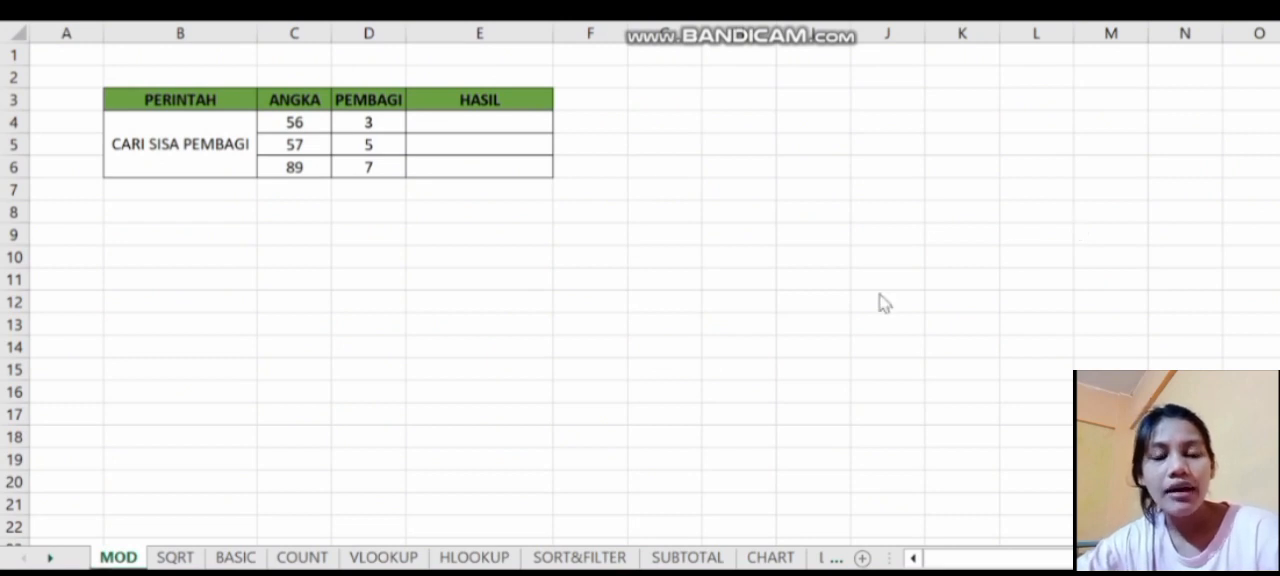
- On the MOD sheet, enter a MOD formula in E4 dividing C4 by D4 and fill it down to E6
click(471, 123)
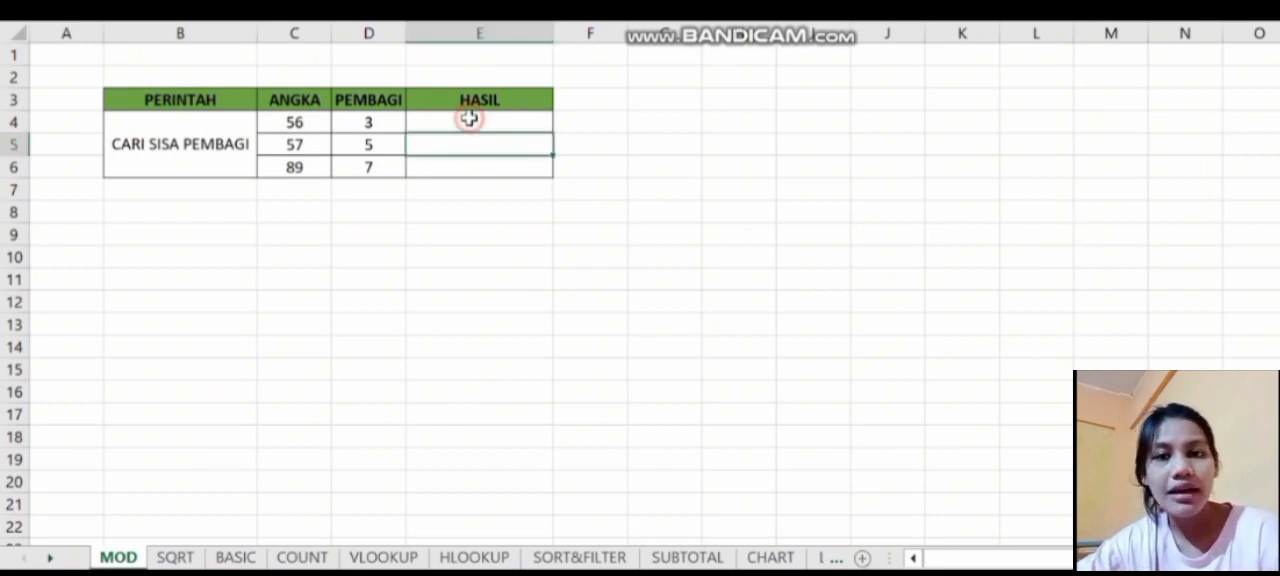
click(469, 121)
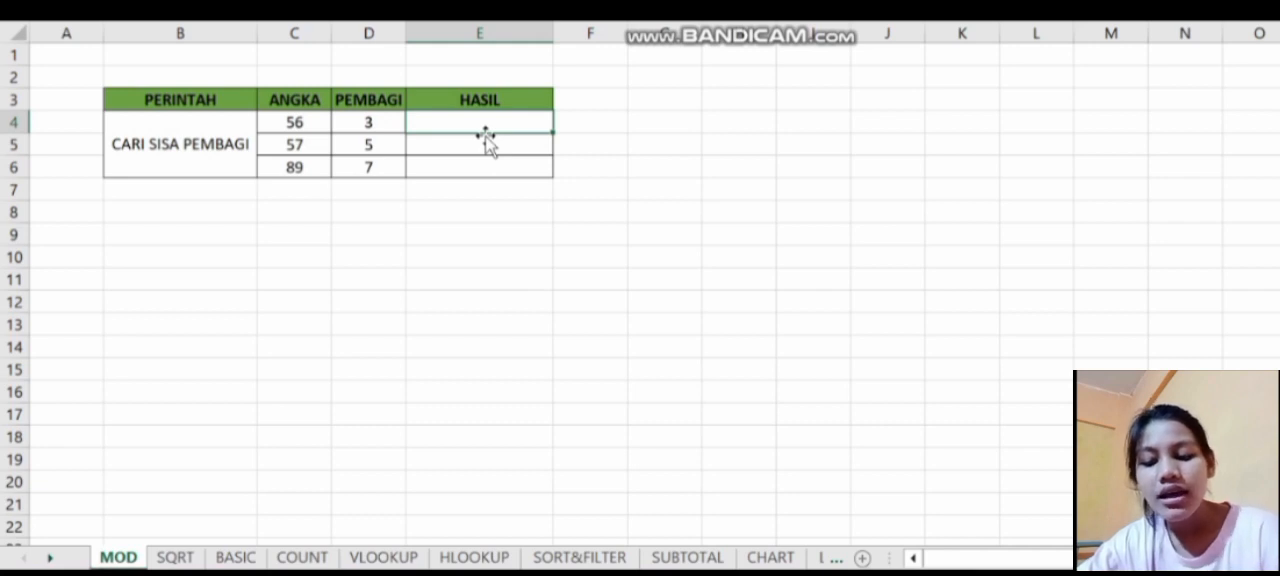
text(=)
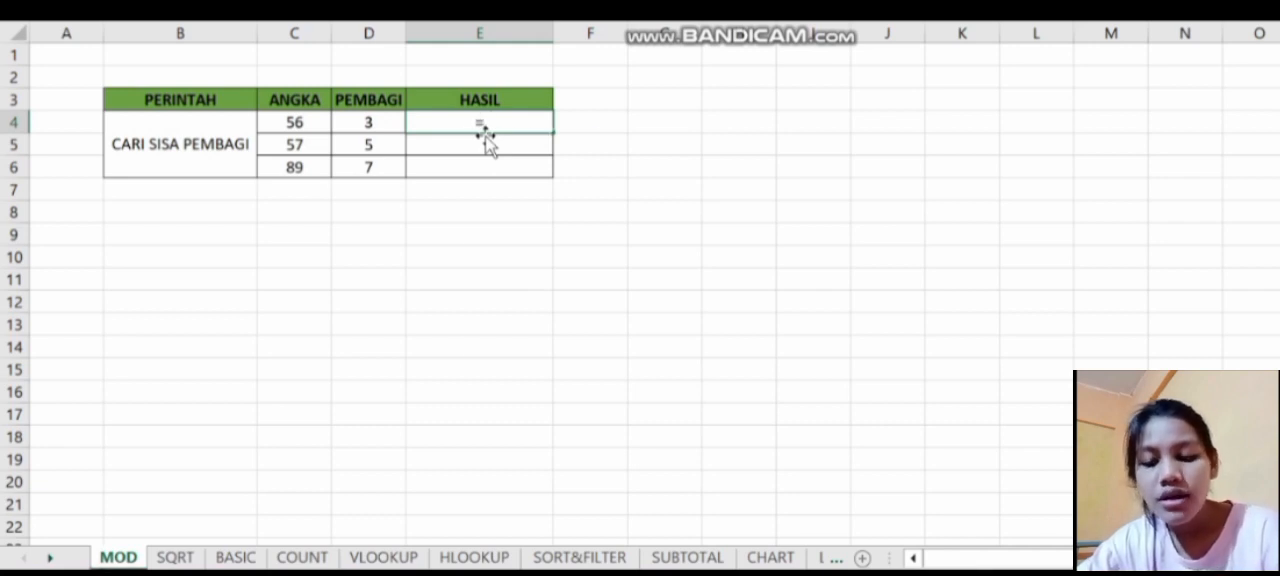
text(mo)
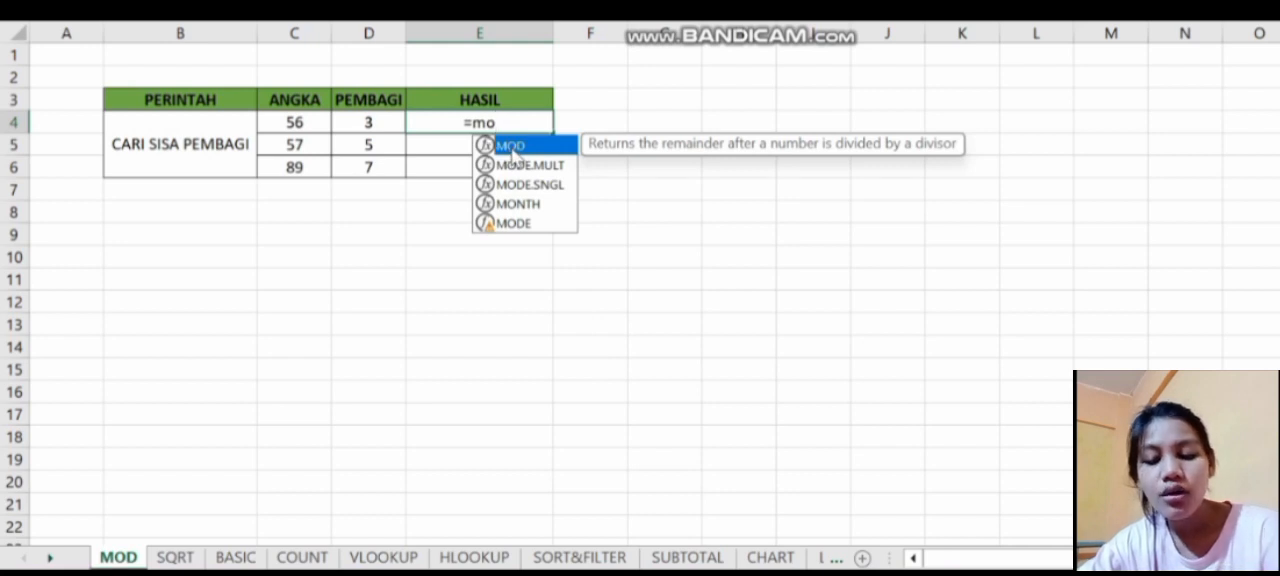
double_click(510, 147)
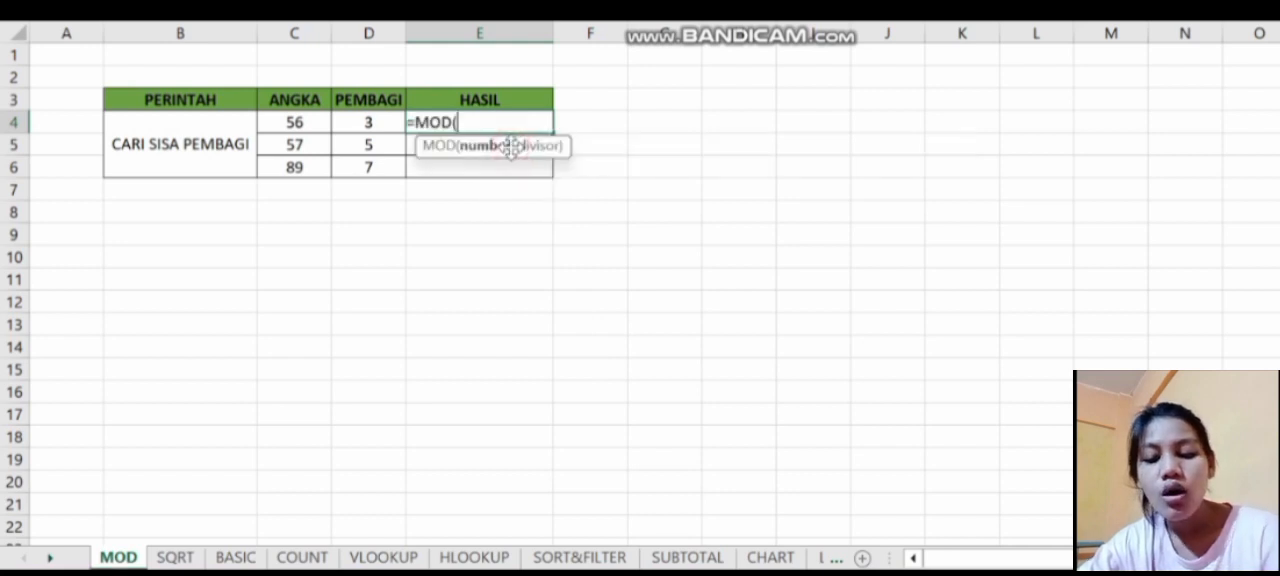
click(305, 122)
text(,)
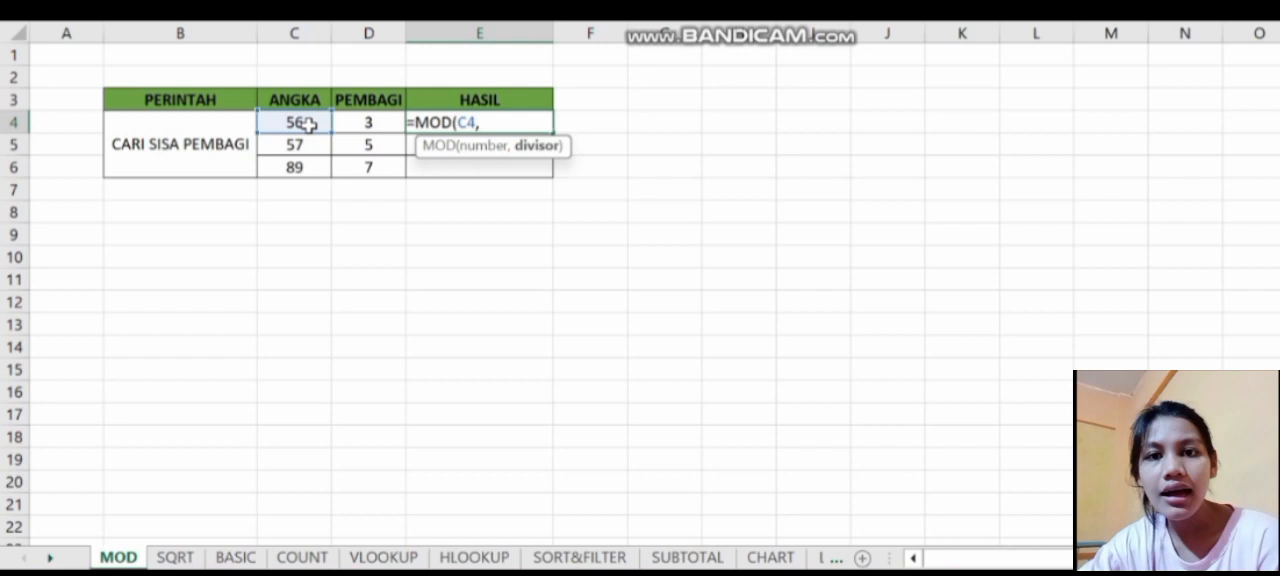
click(355, 122)
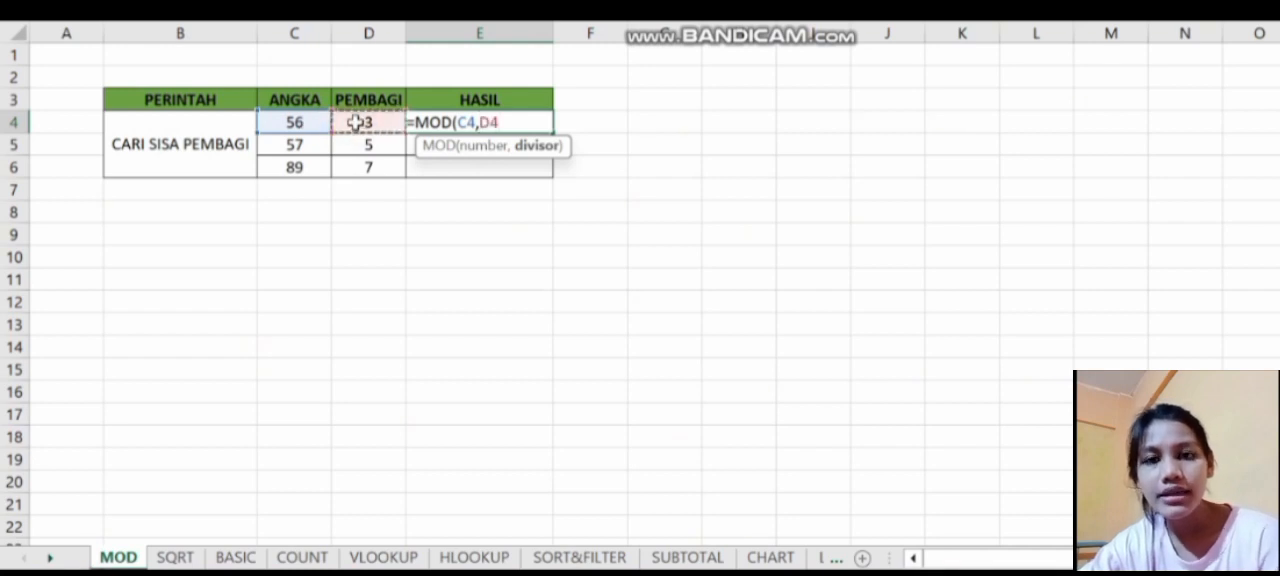
key(Return)
click(490, 124)
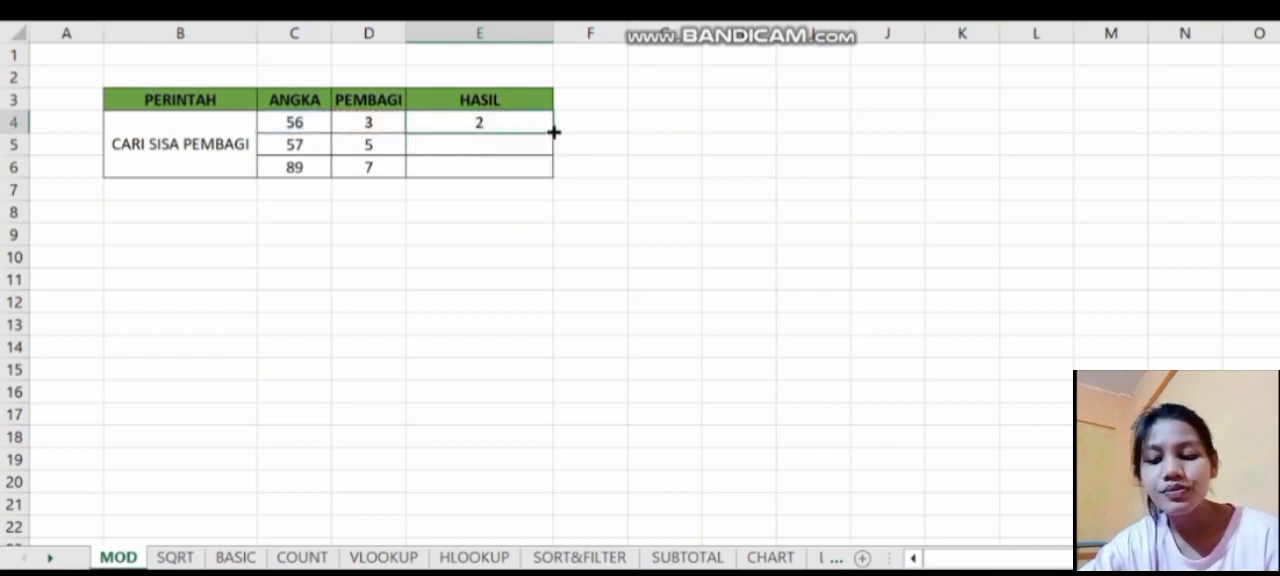
drag(551, 132, 551, 175)
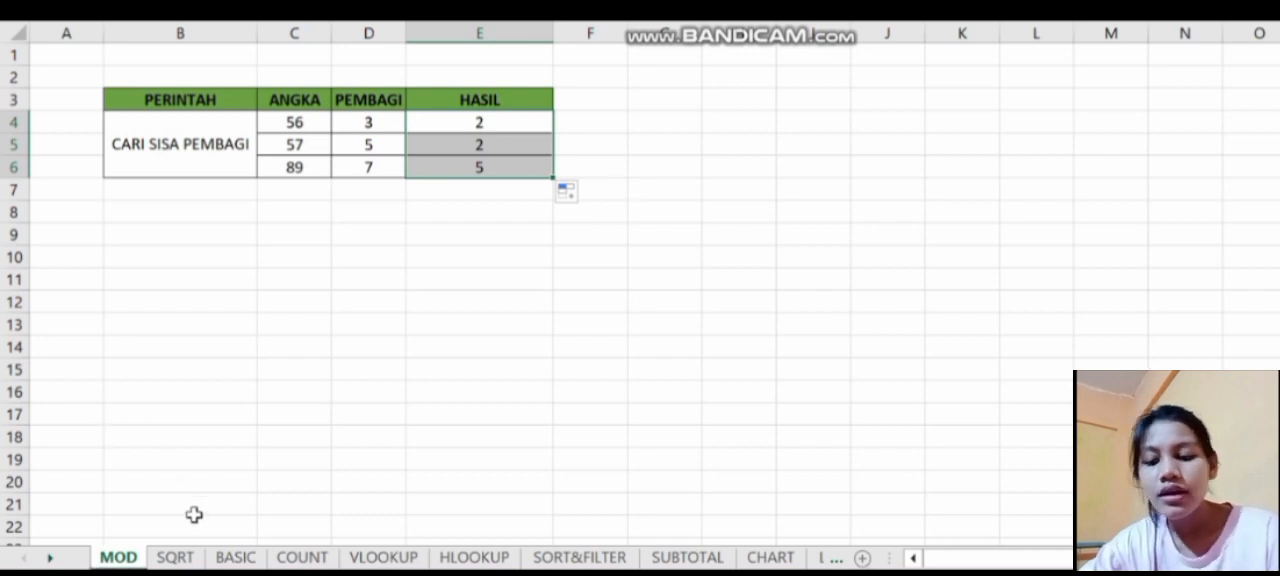
- On the SQRT sheet, calculate the square root of C4 in D4 with SQRT and fill the formula down to D6
click(178, 558)
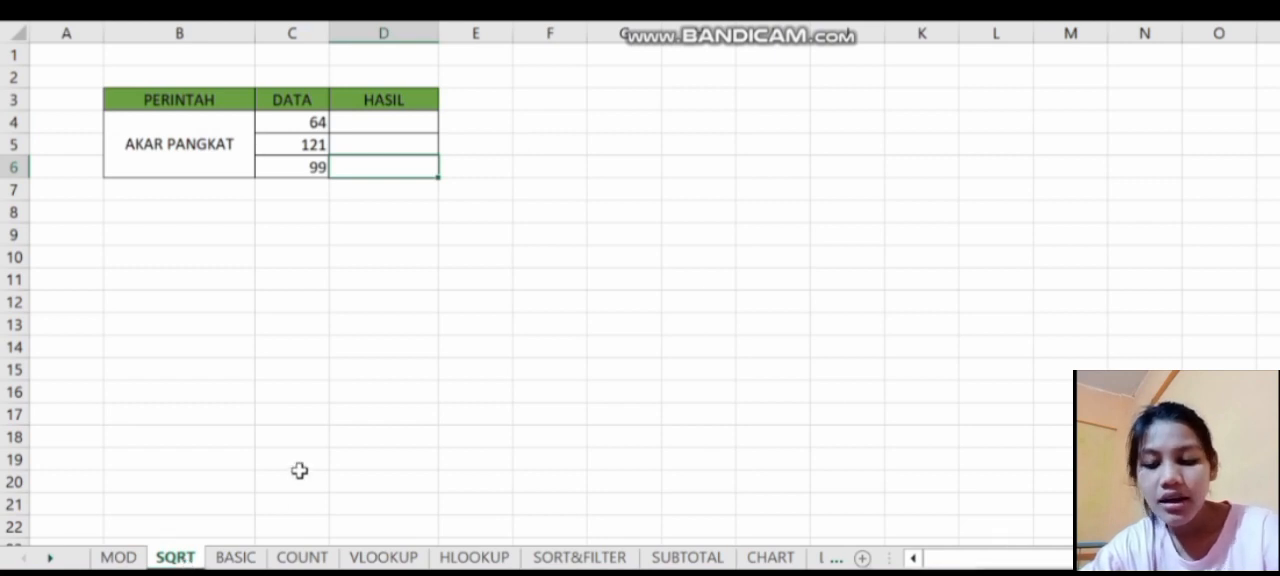
click(400, 123)
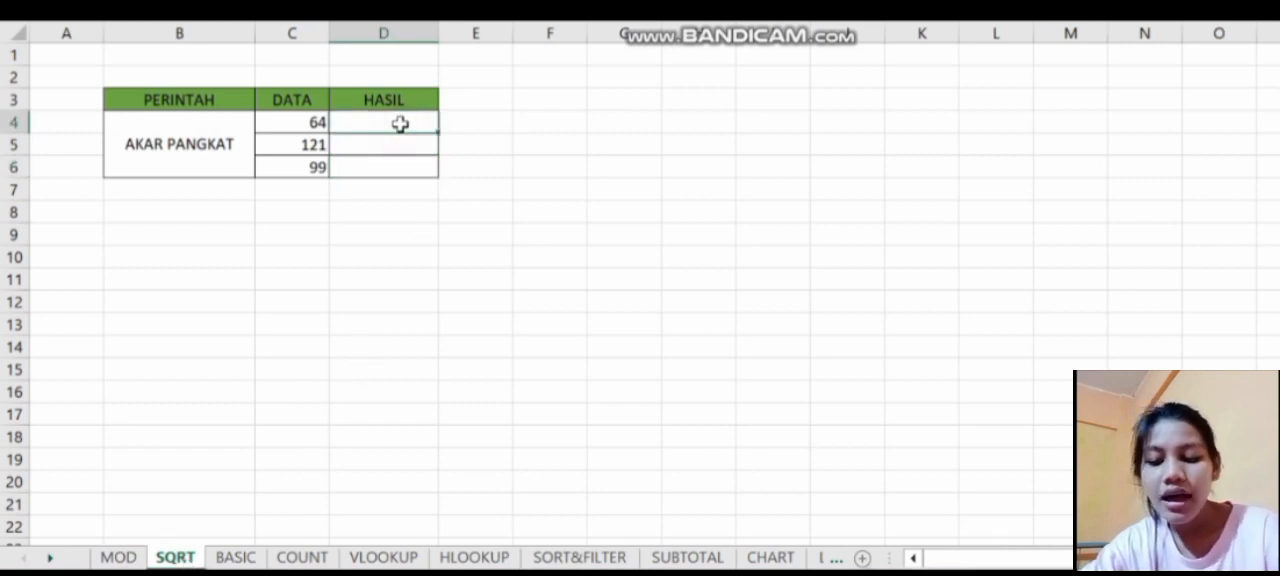
text(=)
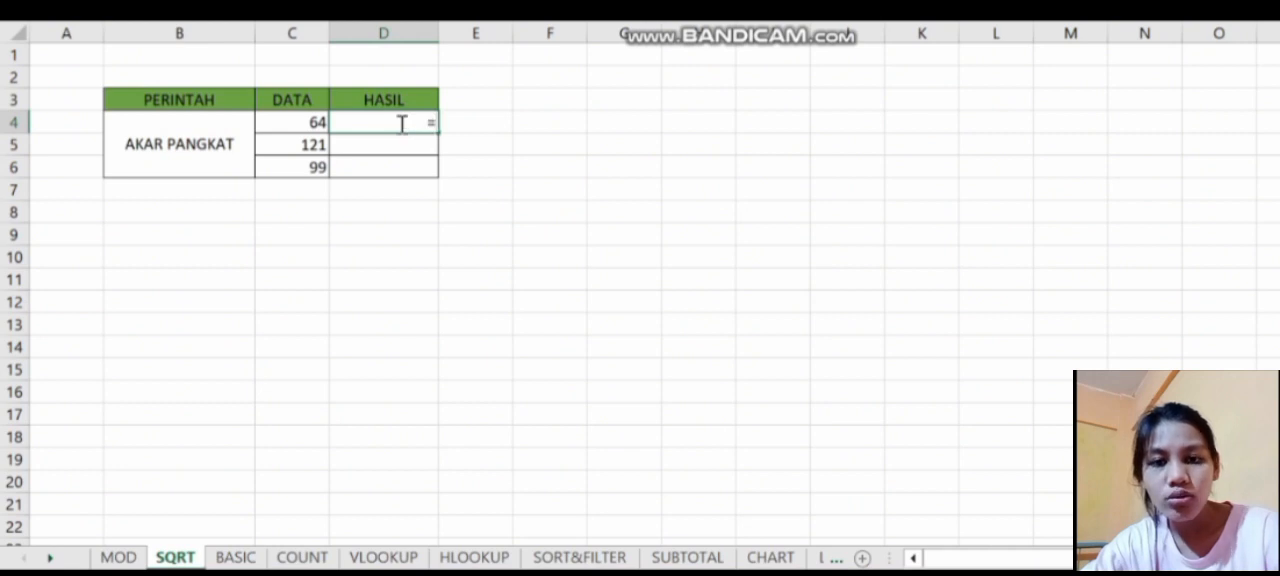
text(sq)
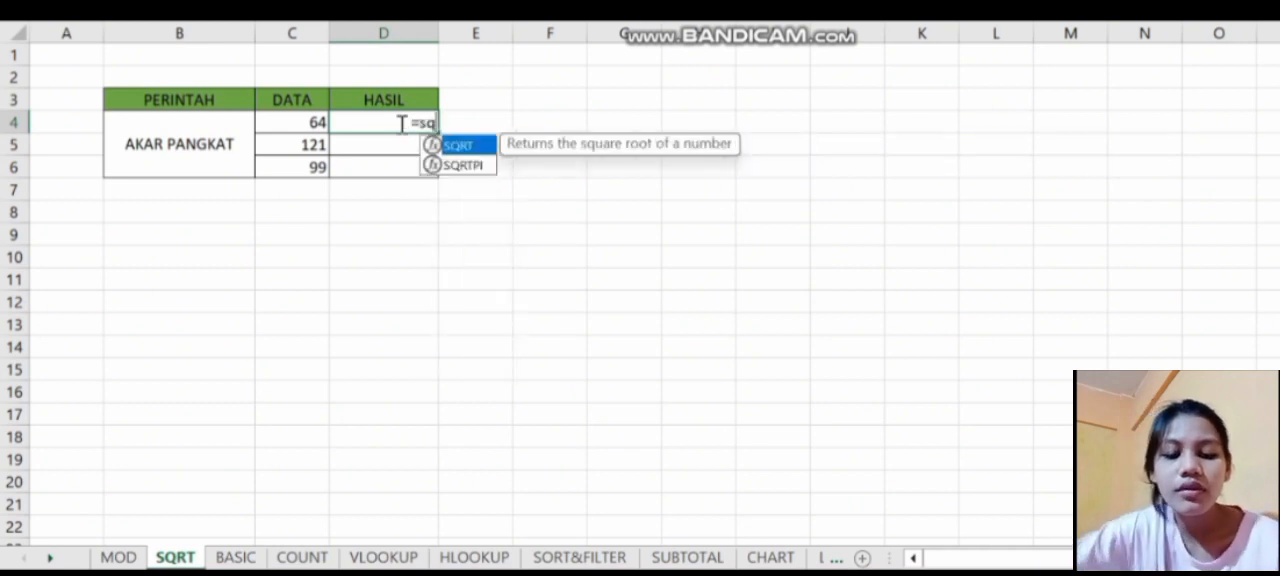
double_click(458, 147)
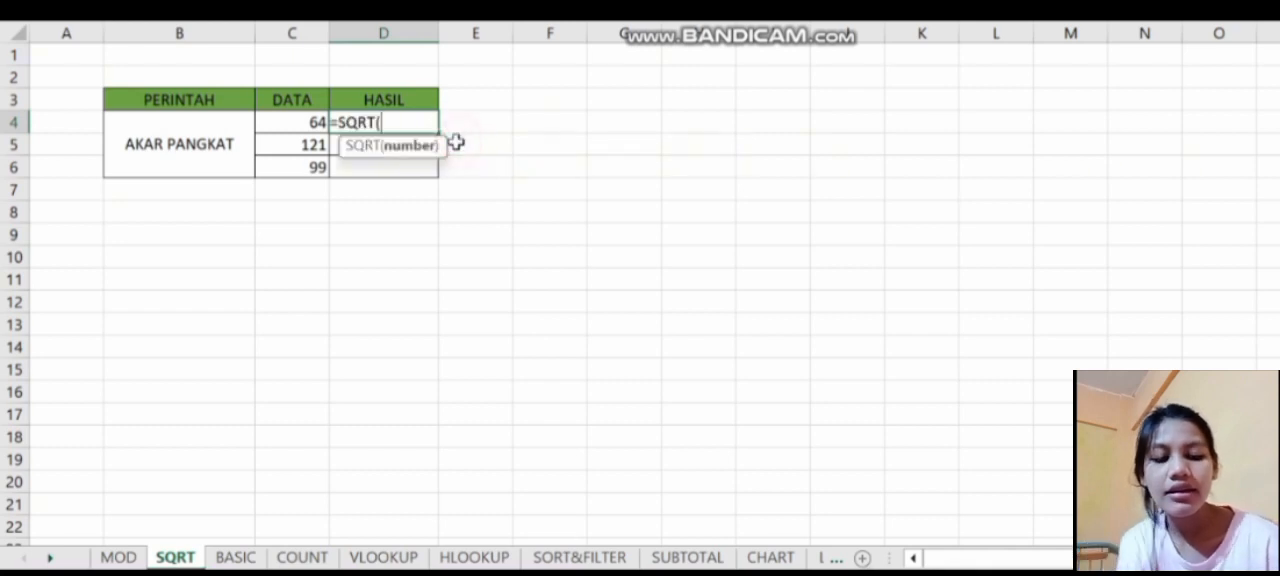
click(303, 123)
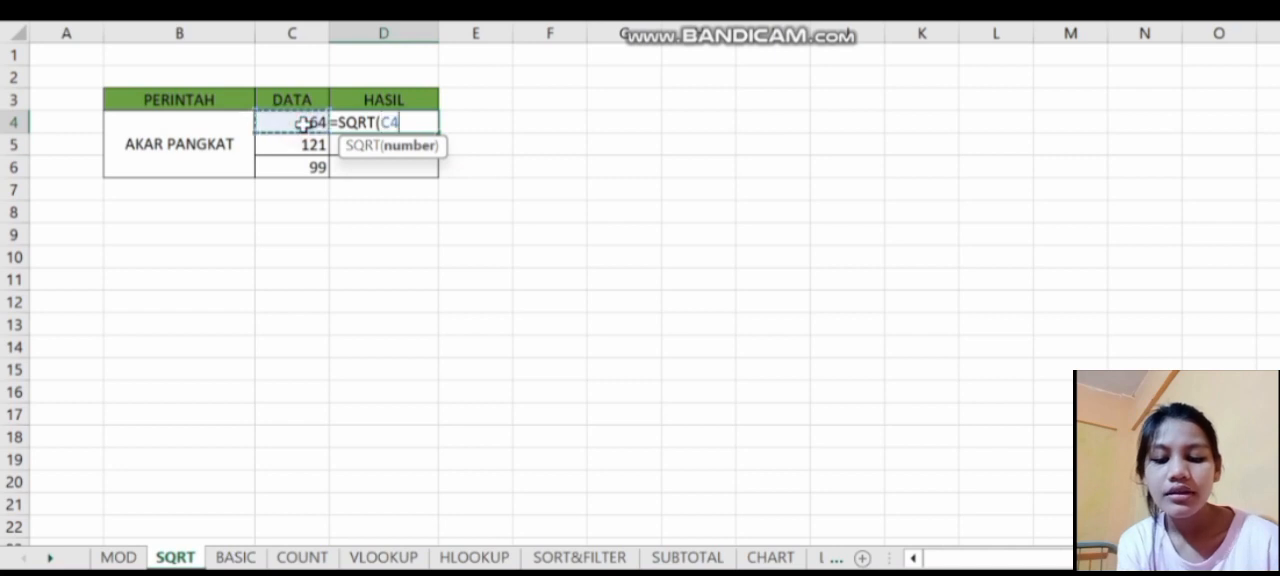
key(Return)
click(403, 124)
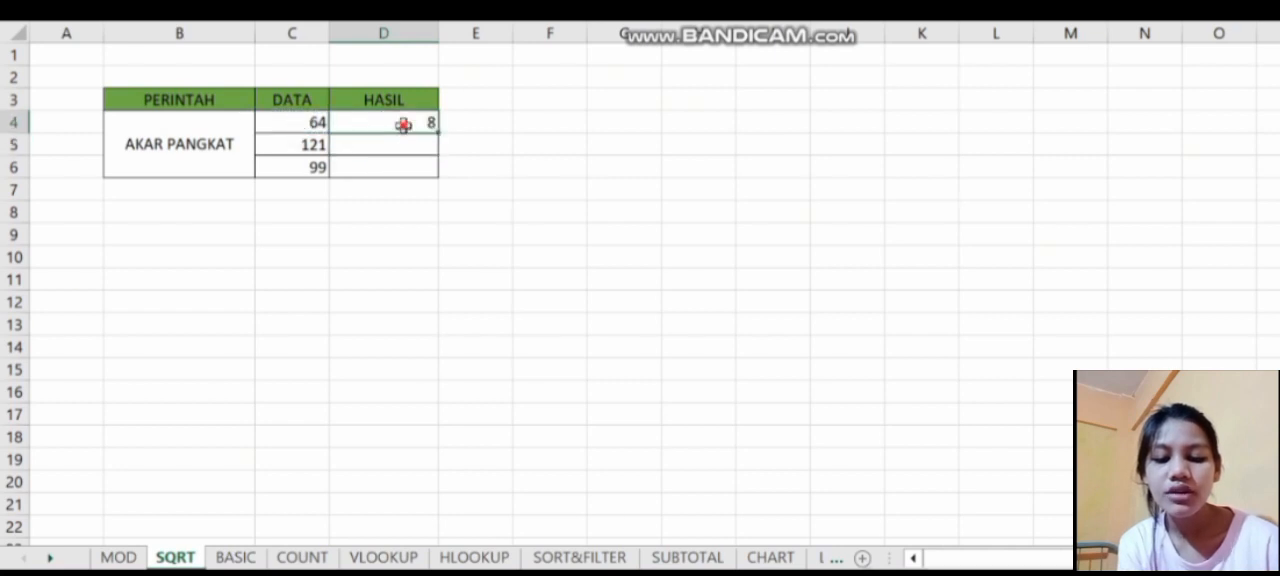
drag(434, 125, 437, 174)
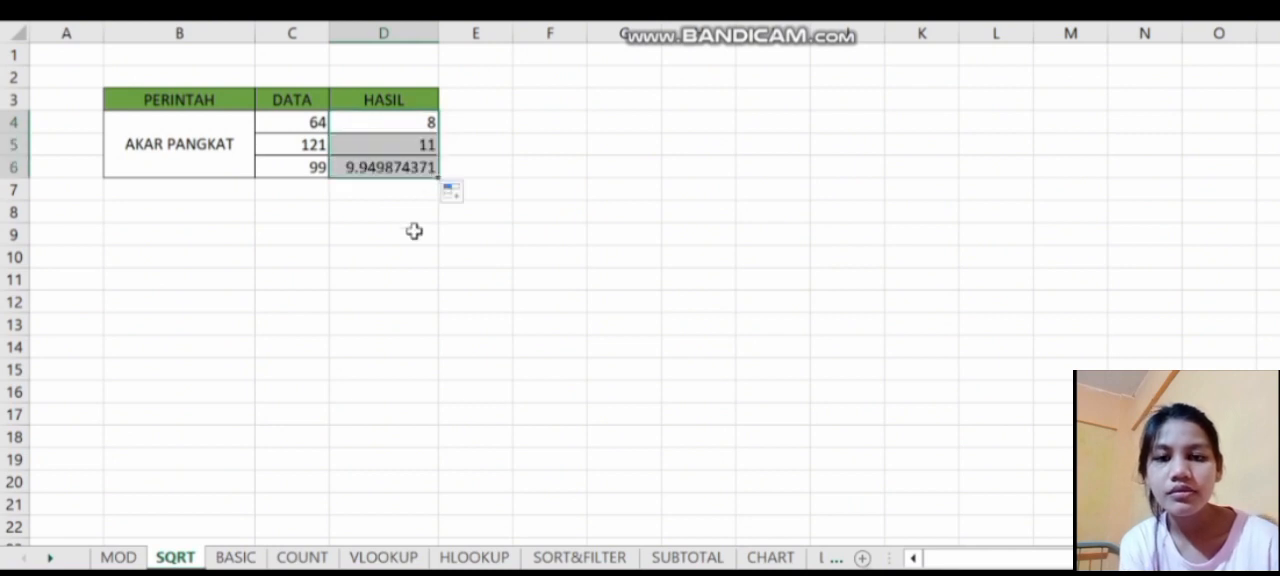
- On the BASIC sheet, enter a MAX formula in H5 over the ANGKA TERTINGGI row's data
click(236, 557)
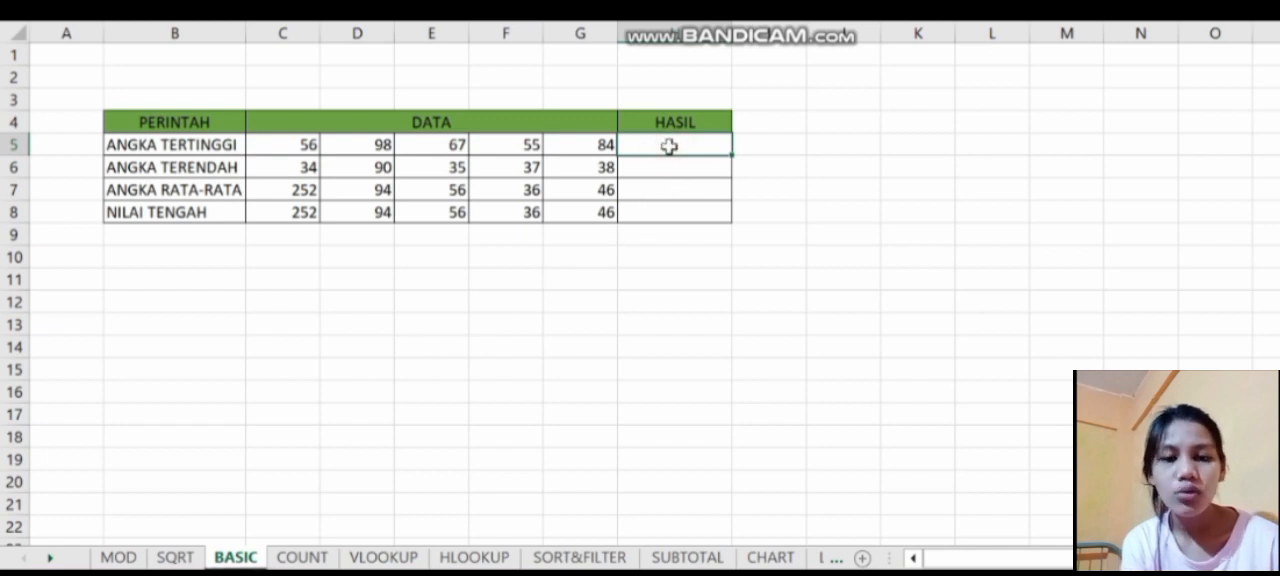
text(=)
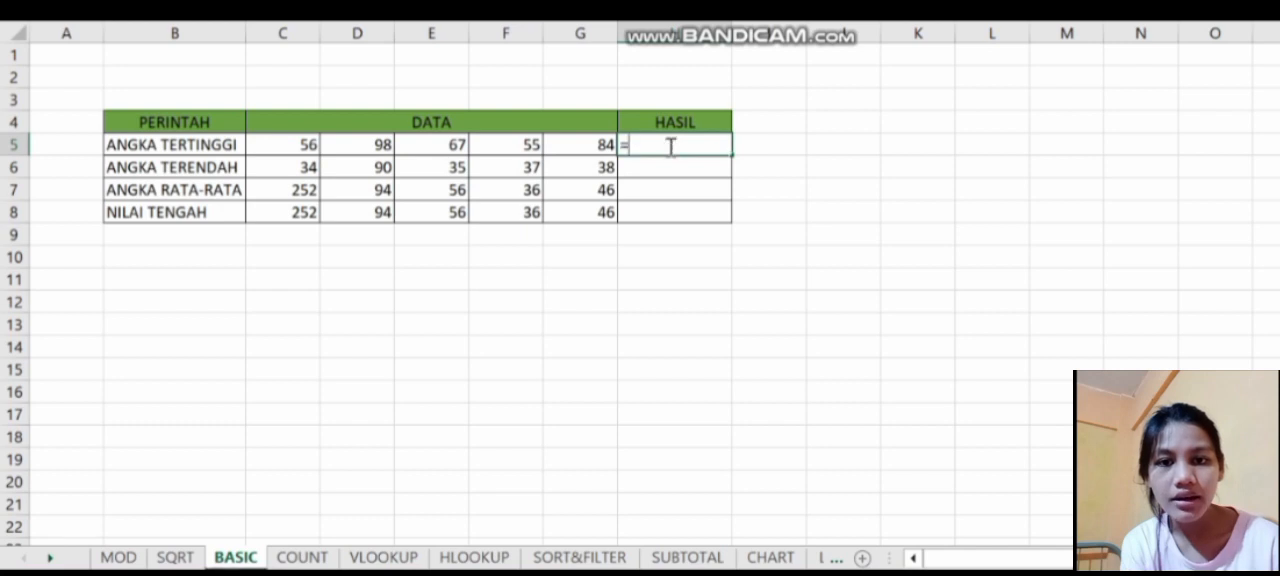
text(ma)
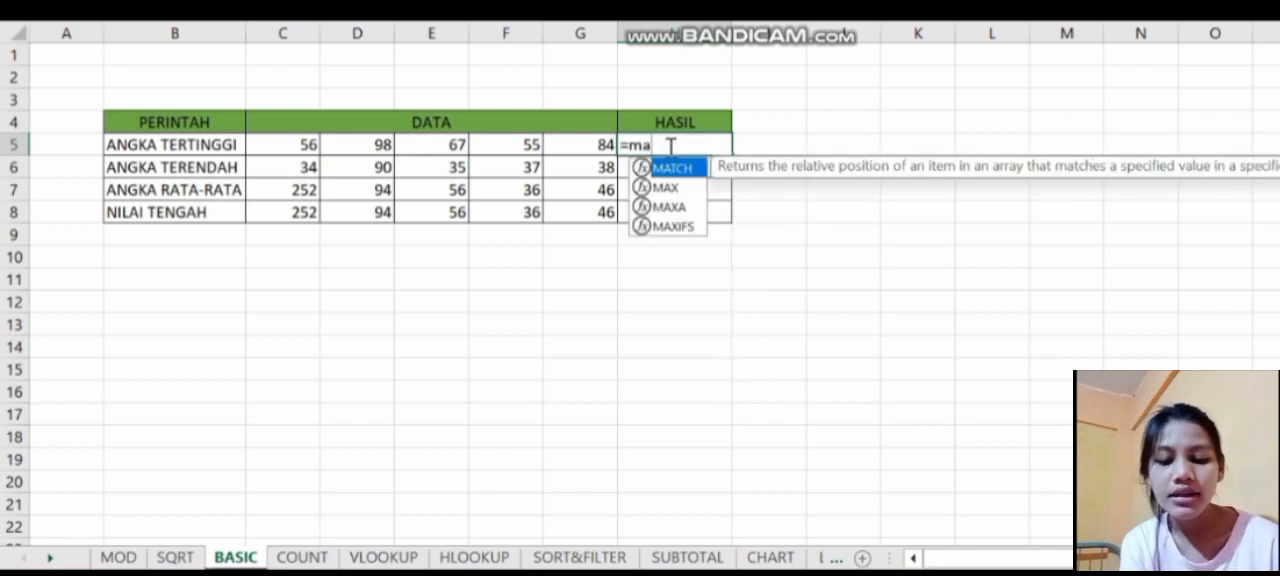
double_click(668, 187)
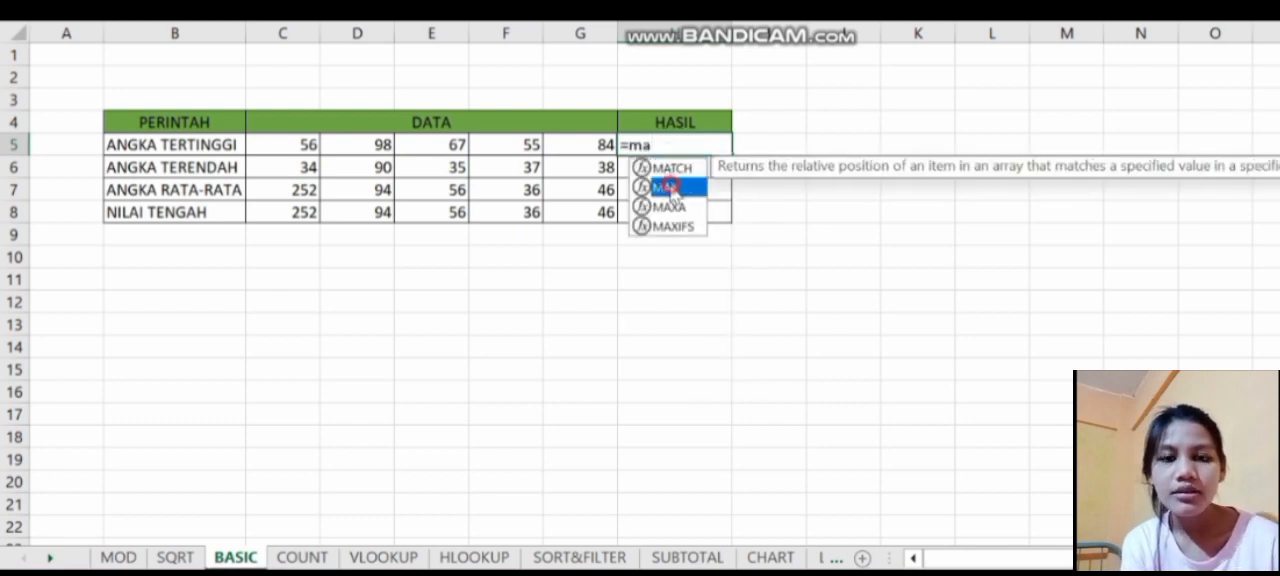
drag(297, 145, 535, 137)
key(Return)
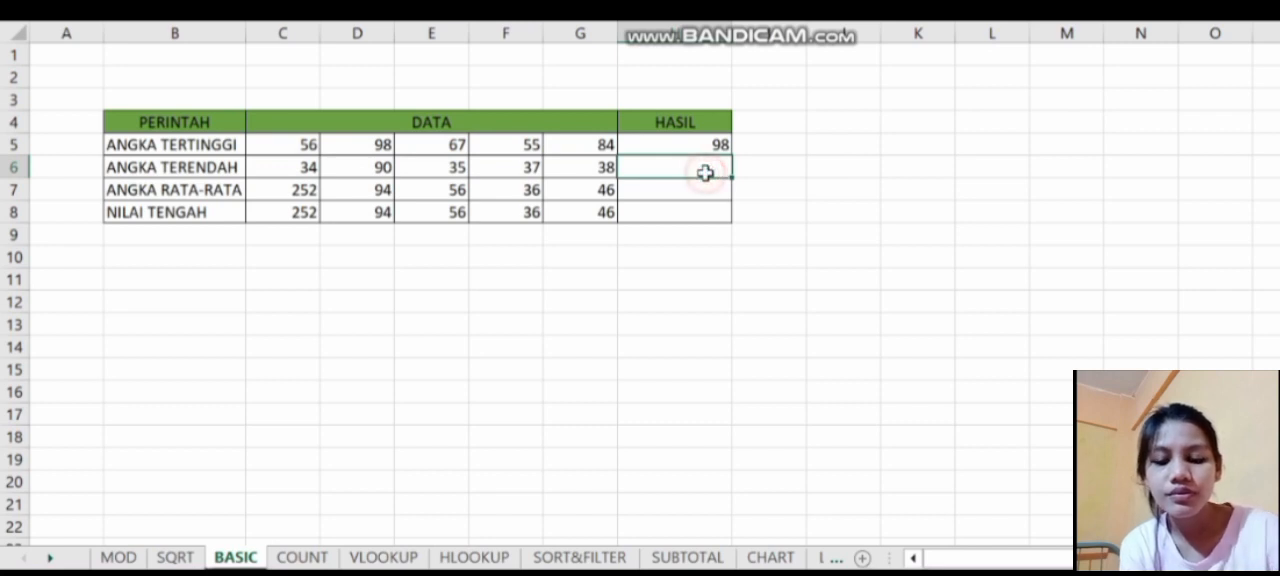
- Enter a MIN formula in H6 over C6:G6 for the ANGKA TERENDAH row
text(=)
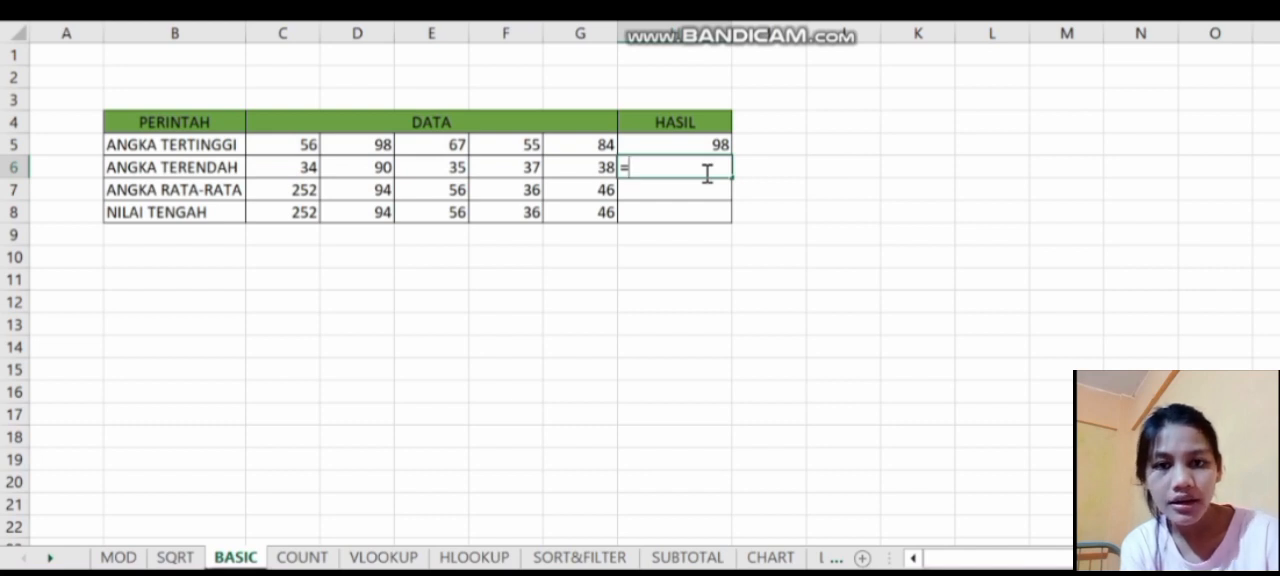
text(mi)
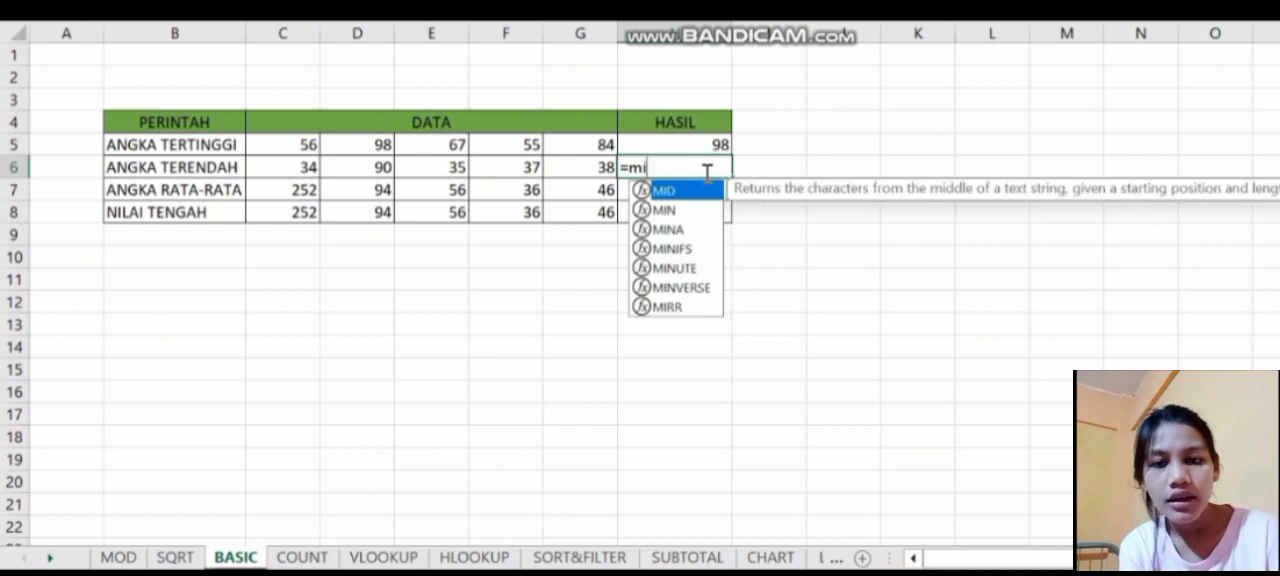
text(n)
double_click(690, 209)
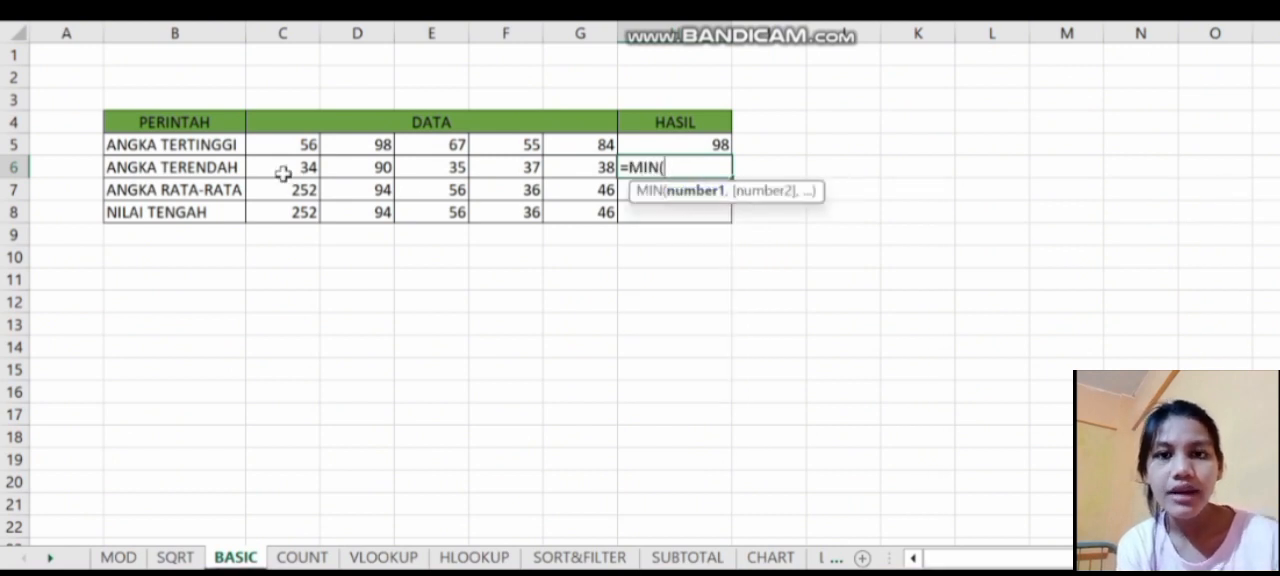
drag(284, 174, 571, 165)
key(Return)
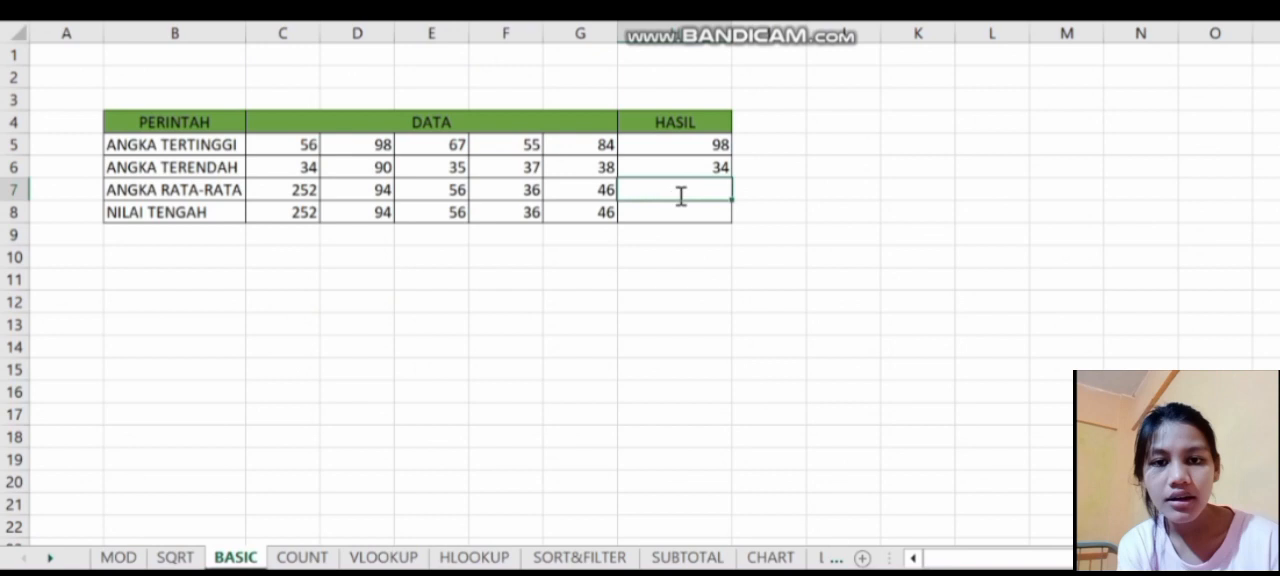
- Enter an AVERAGE formula in H7 over C7:G7 for the ANGKA RATA-RATA row
text(=a)
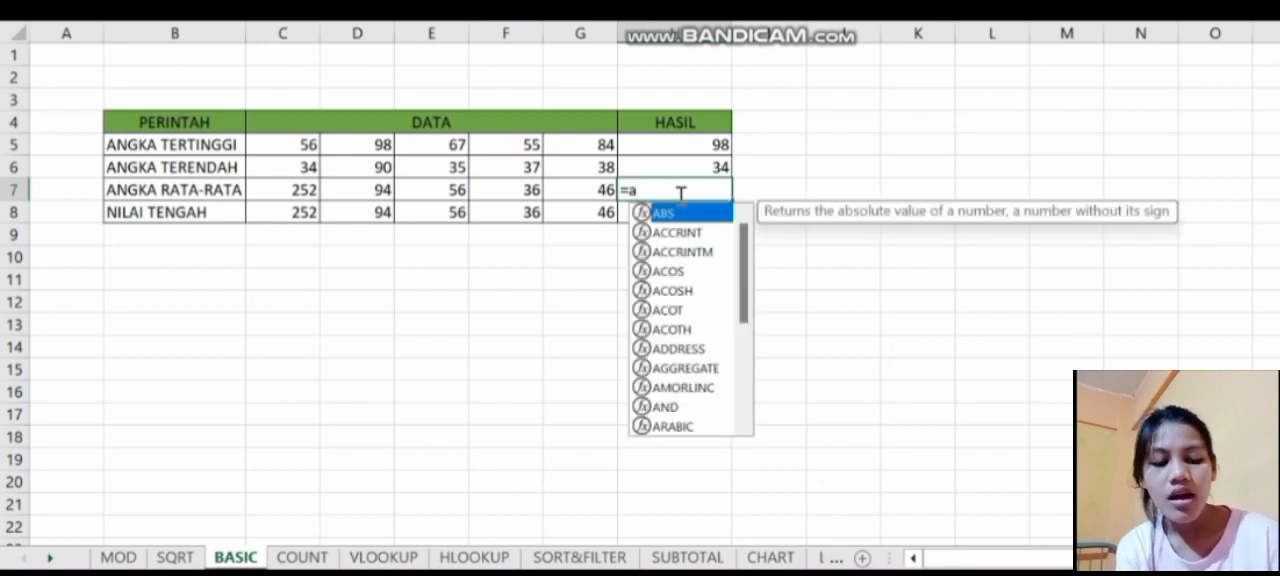
text(v)
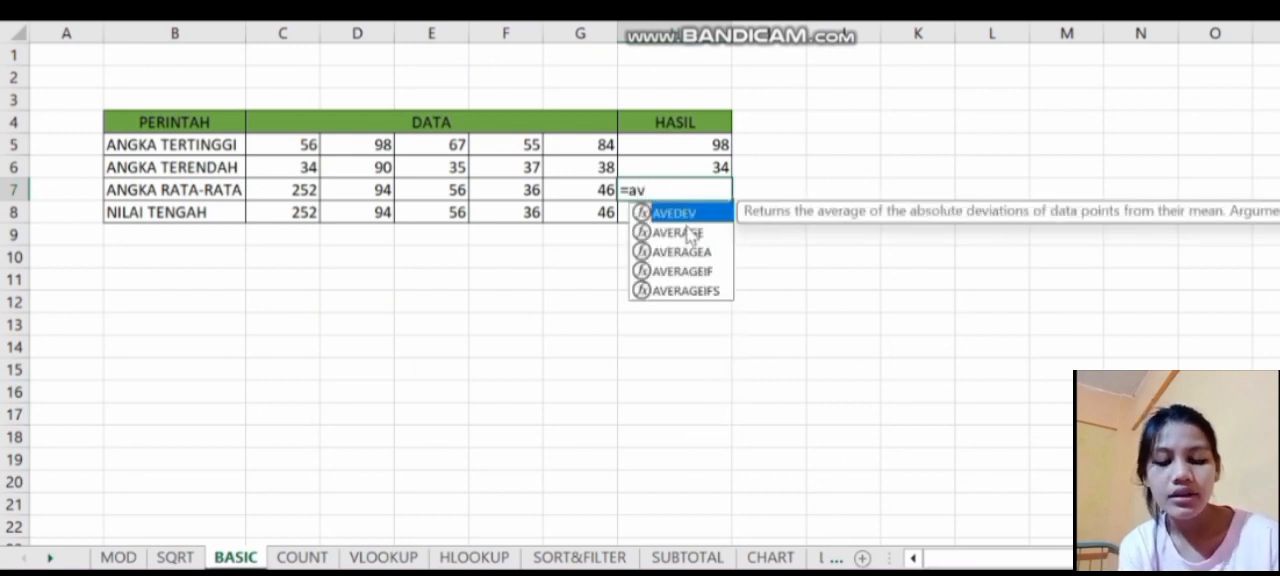
double_click(688, 233)
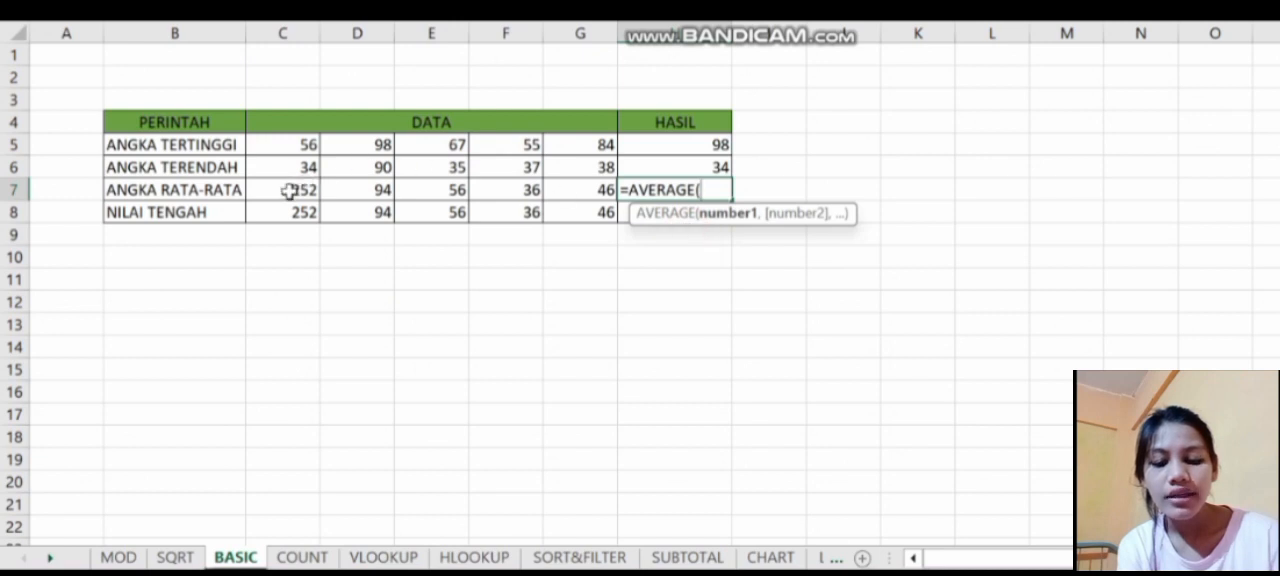
drag(289, 191, 585, 190)
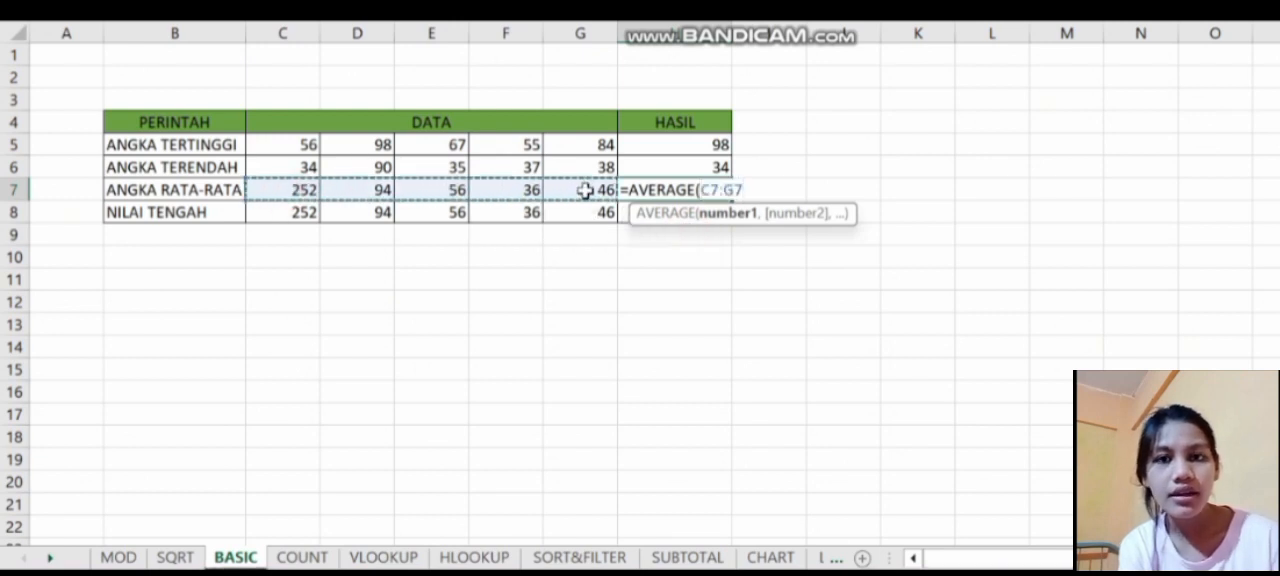
key(Return)
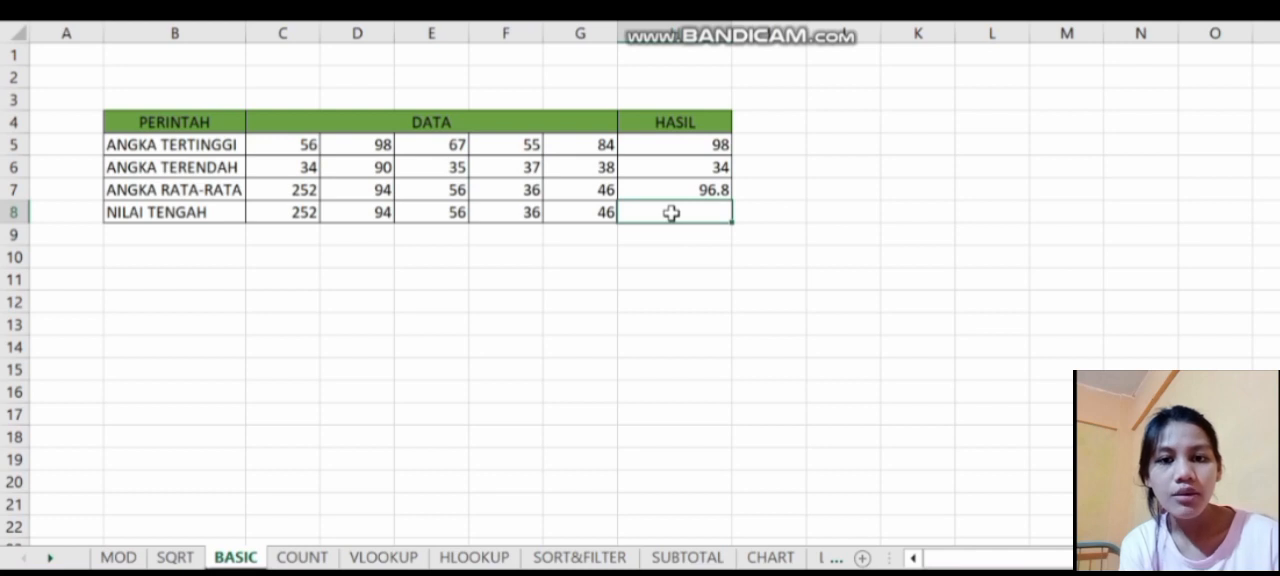
- Enter a MEDIAN formula in H8 over C8:G8 for the NILAI TENGAH row
text(=)
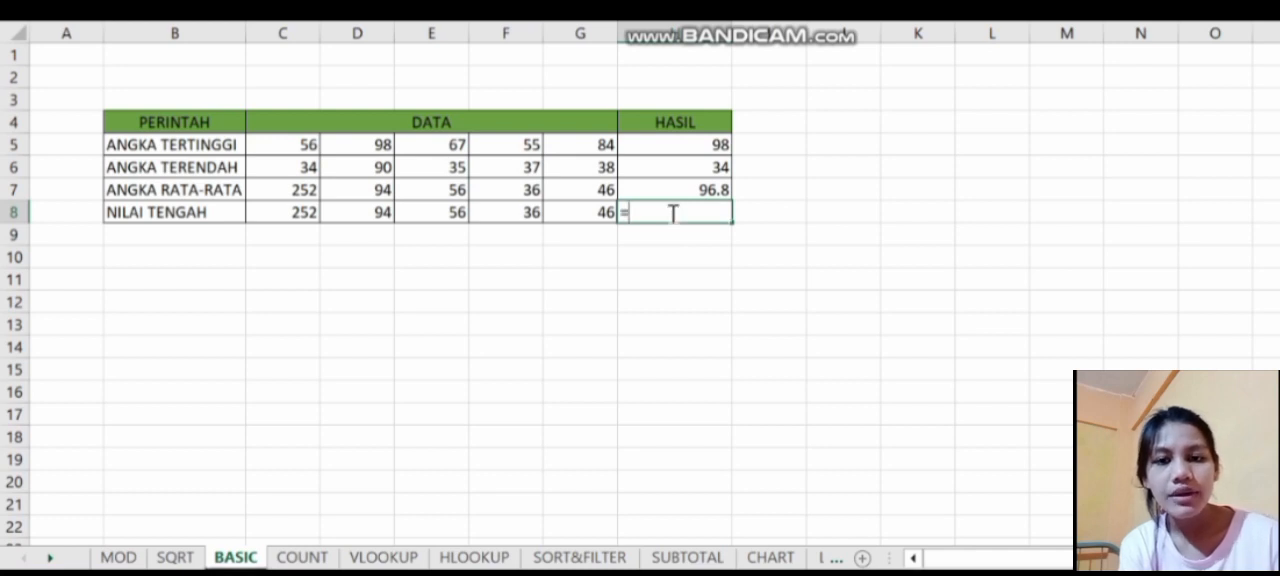
text(med)
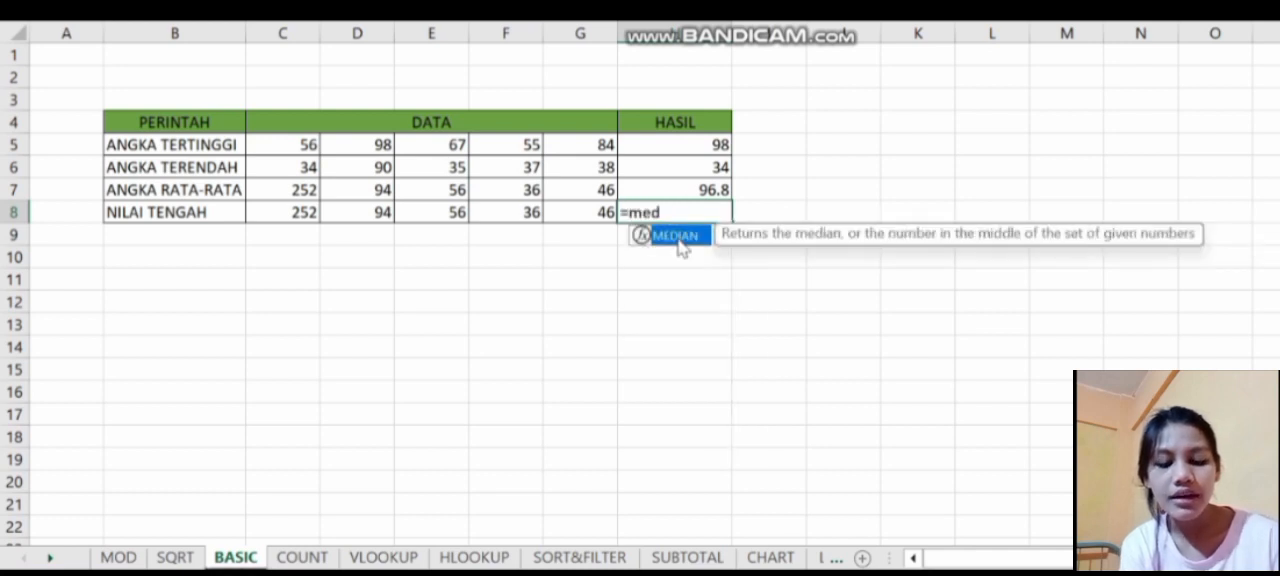
double_click(678, 238)
drag(268, 215, 567, 217)
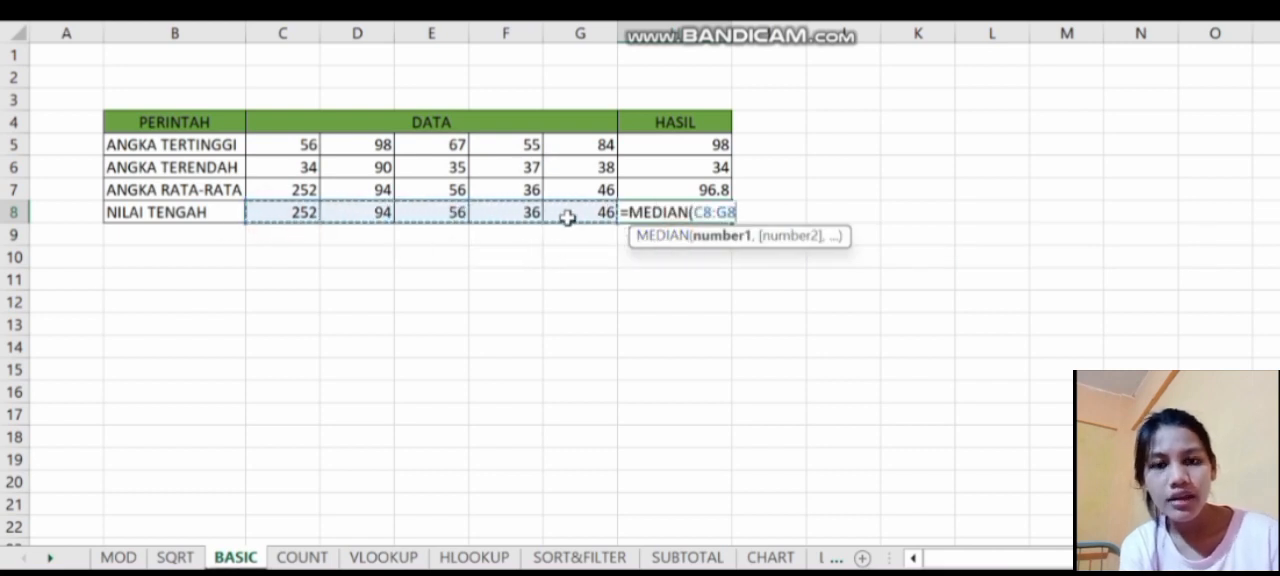
key(Return)
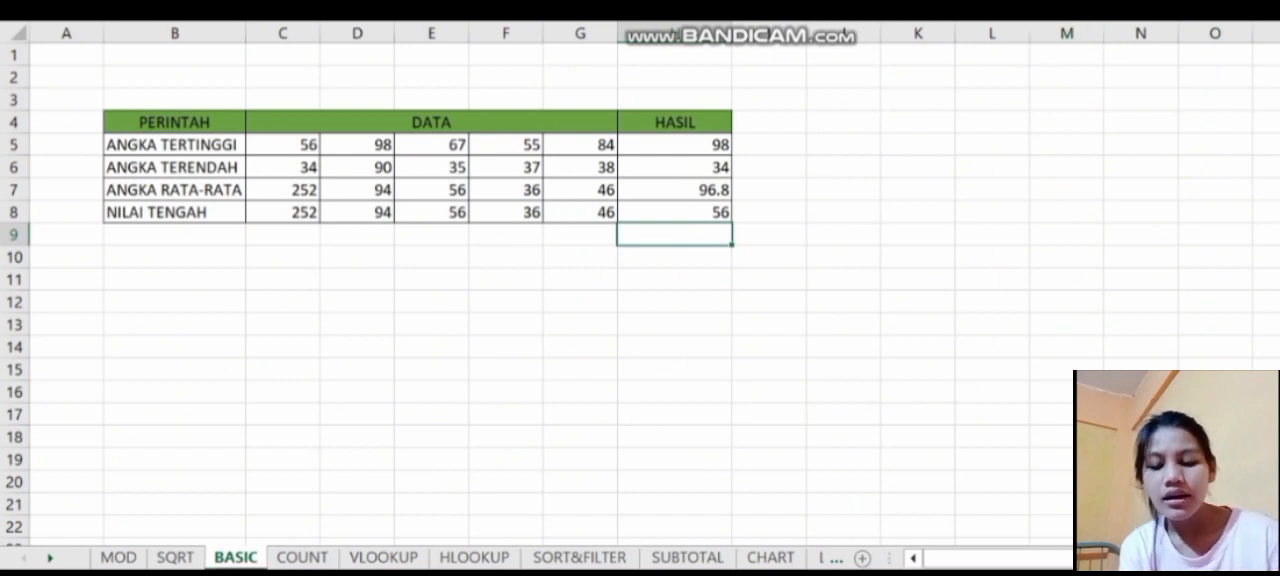
- On the COUNT sheet, enter a COUNT formula in B9 over the numbers in B4:B8
key(ctrl+Page_Down)
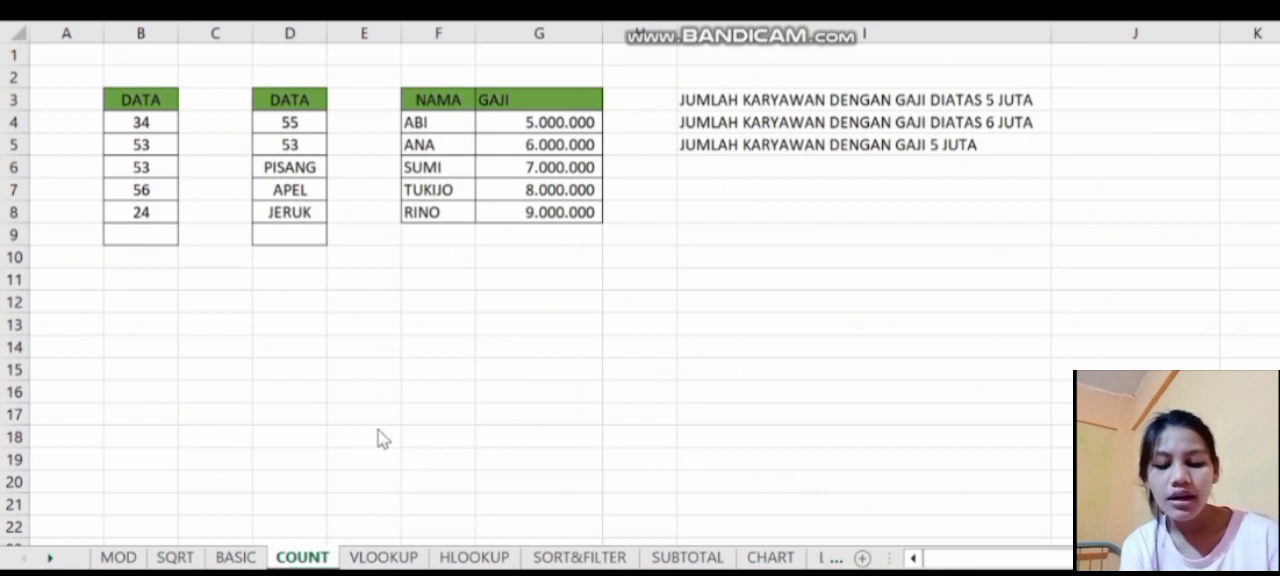
click(155, 240)
text(=)
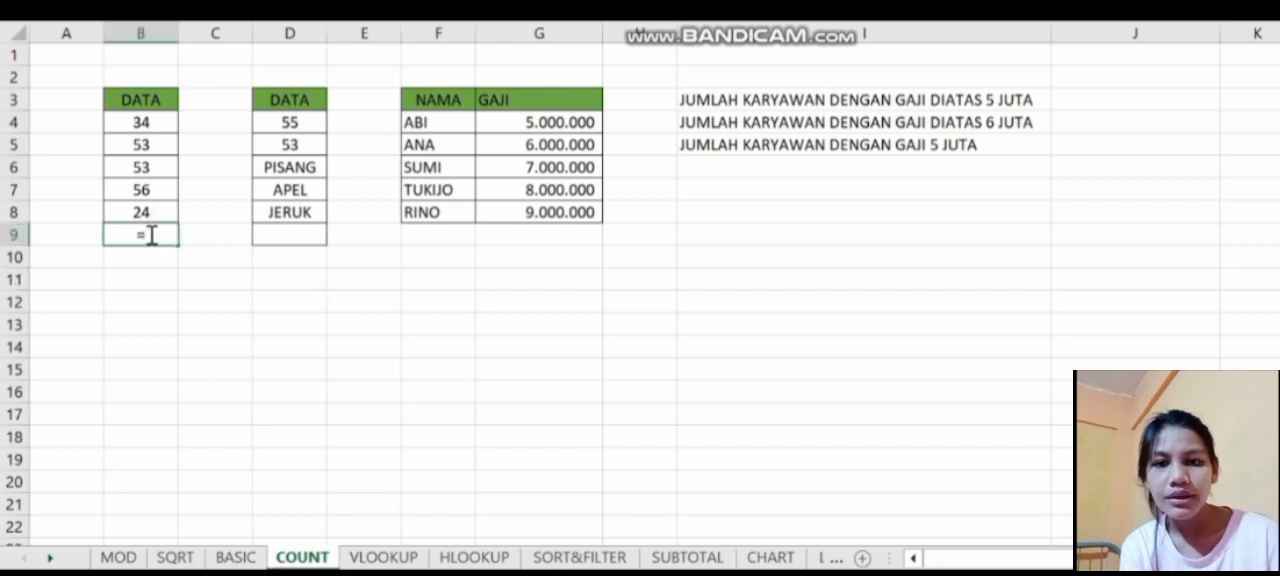
text(COUNT()
drag(119, 125, 157, 213)
key(Return)
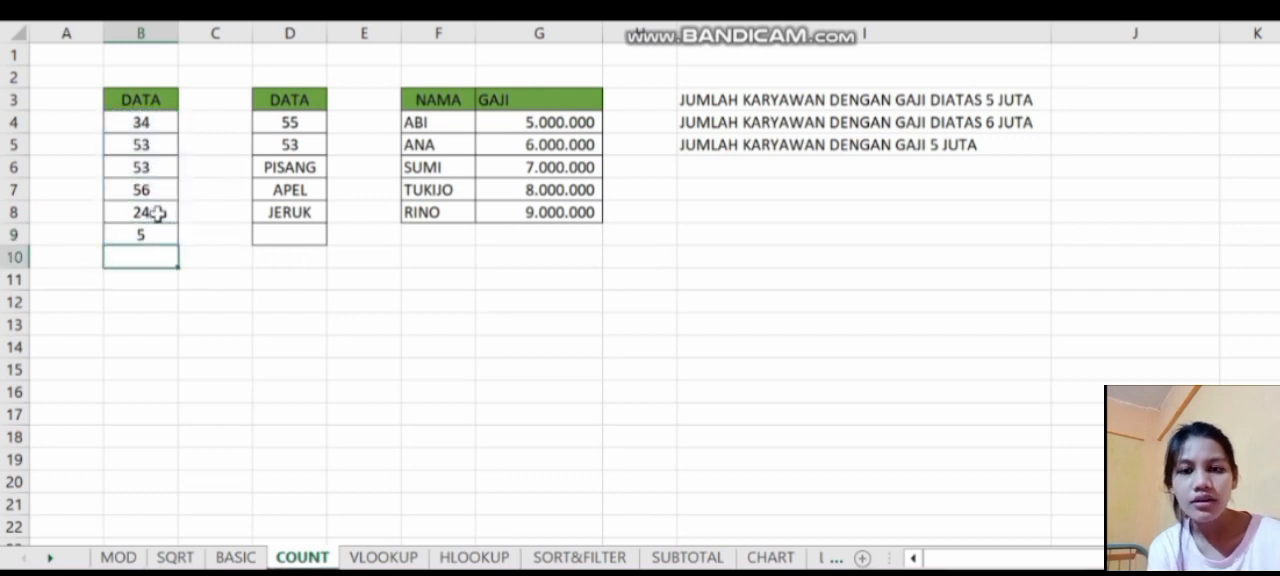
- Enter a COUNTA formula in D9 over the mixed numbers and fruit names in D4:D8
click(276, 236)
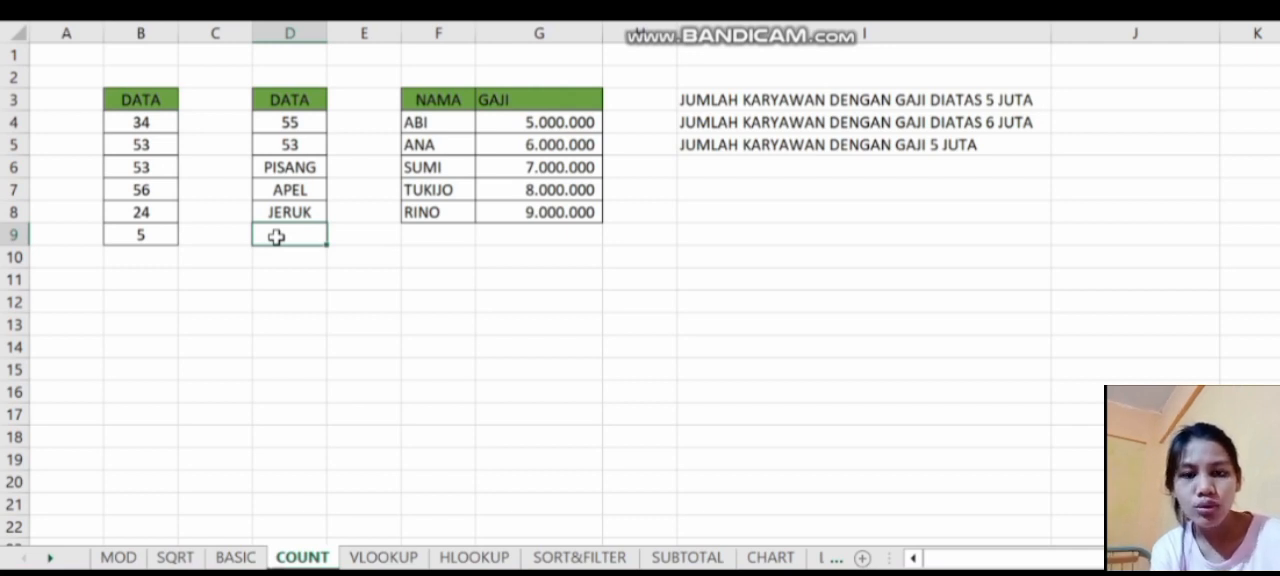
text(=c)
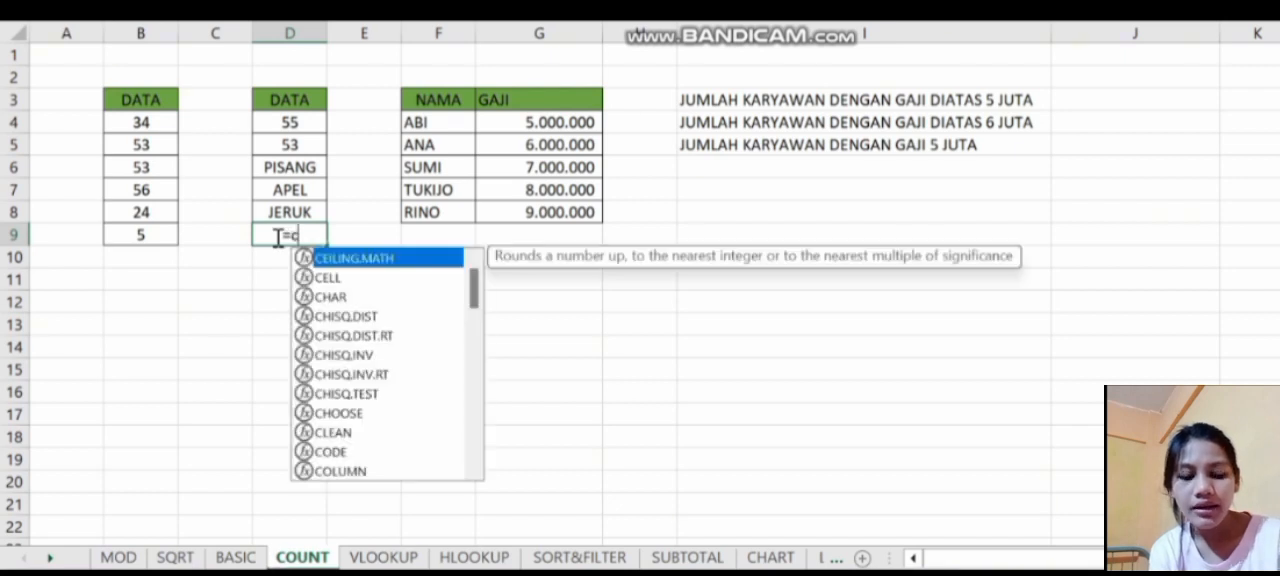
text(ouny)
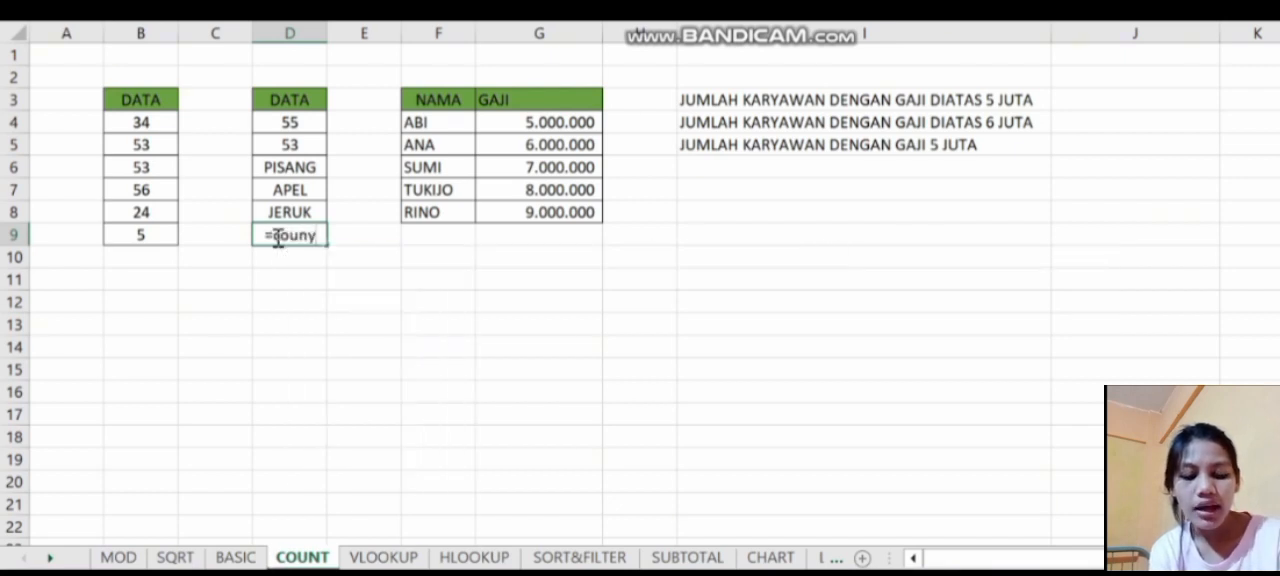
key(BackSpace)
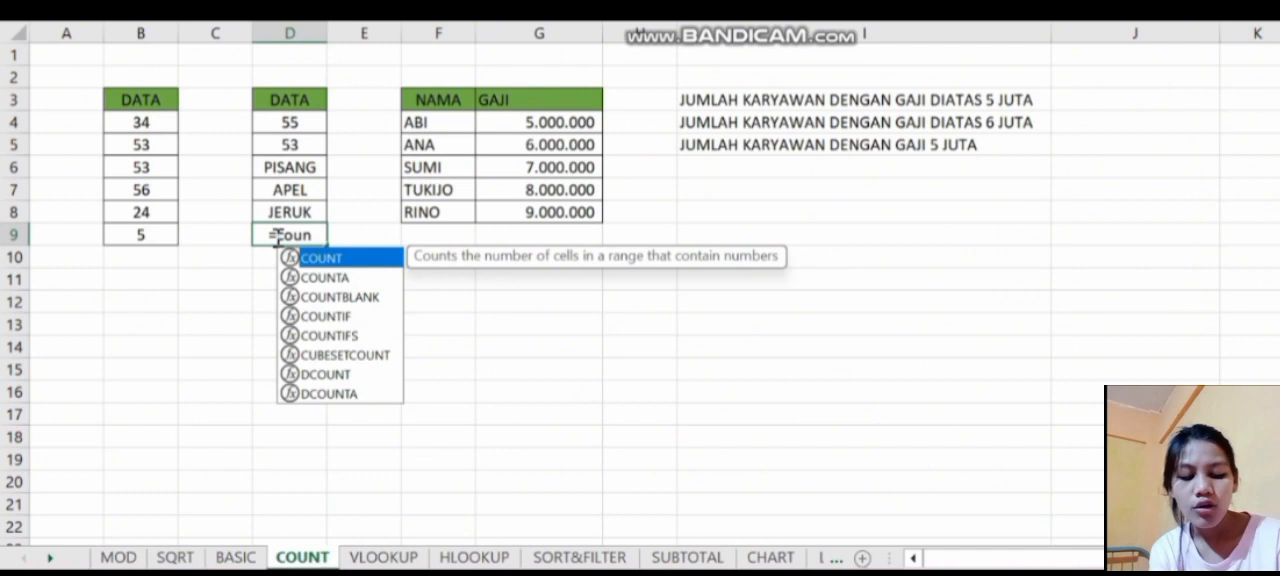
double_click(352, 277)
drag(275, 126, 279, 205)
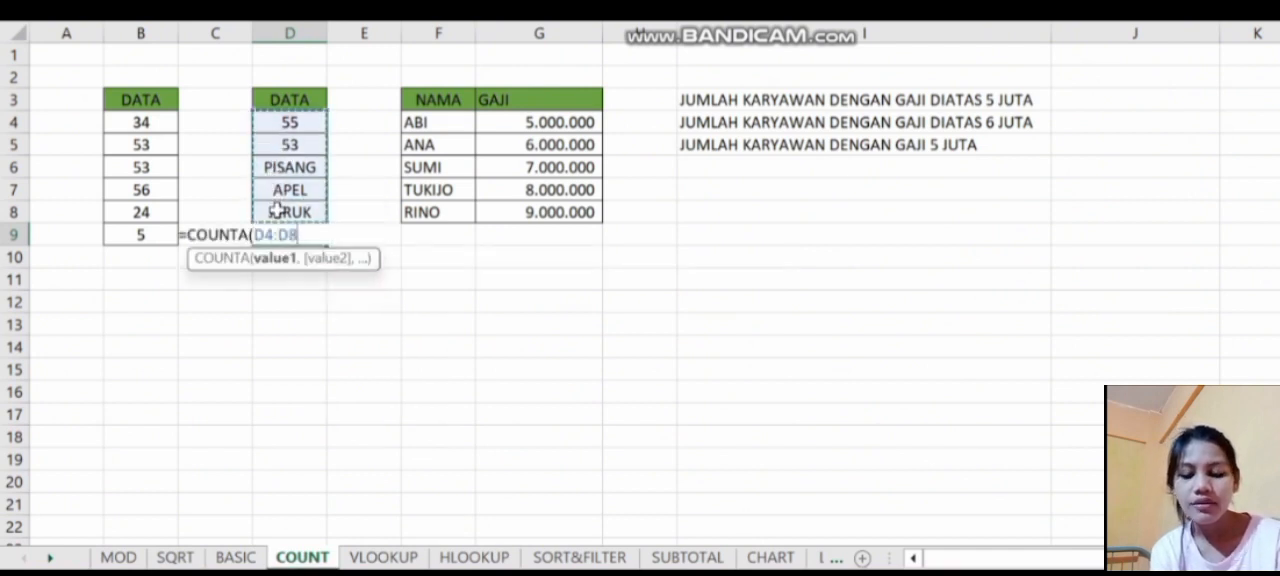
key(Return)
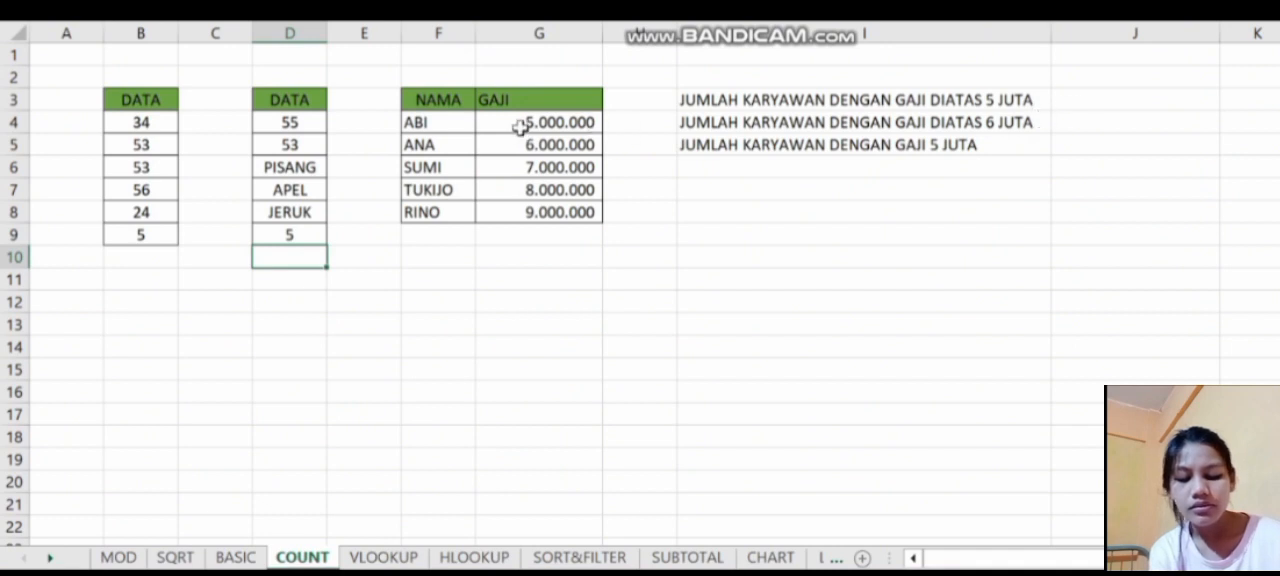
- Apply the Accounting number format with the Rp Indonesian symbol to the GAJI values in G4:G8
drag(510, 122, 545, 212)
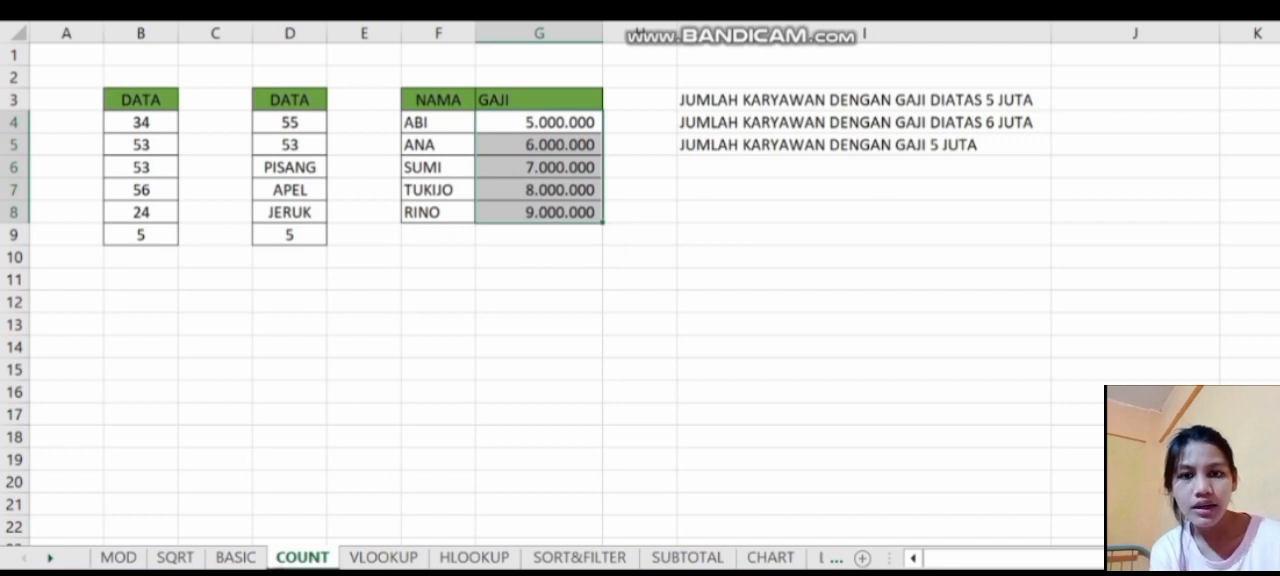
click(810, 8)
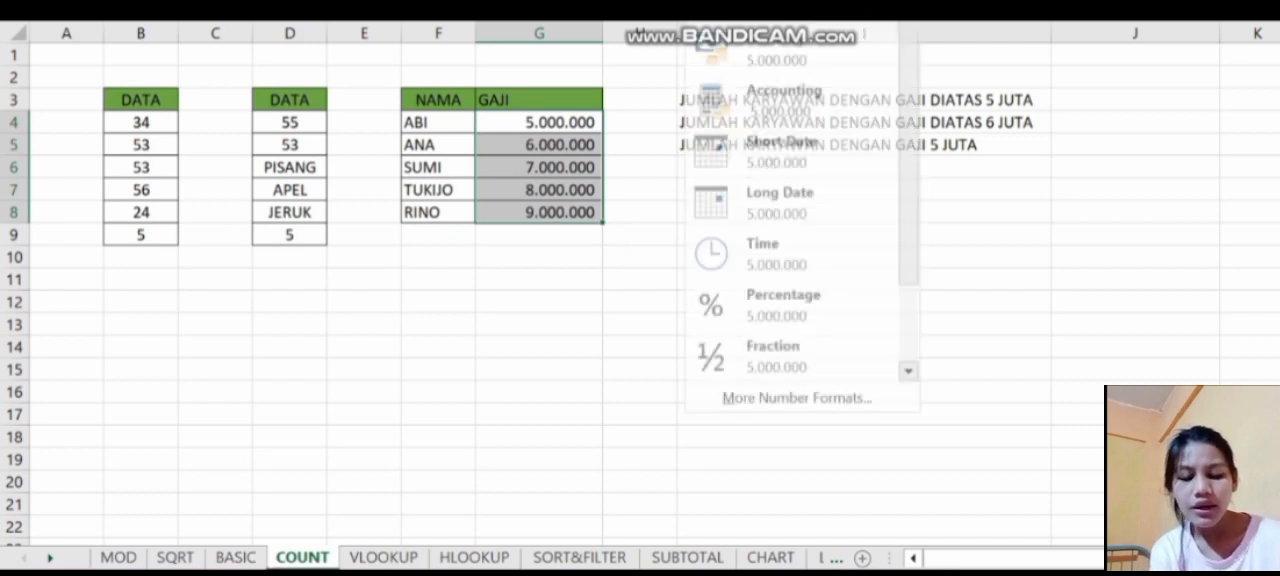
click(828, 114)
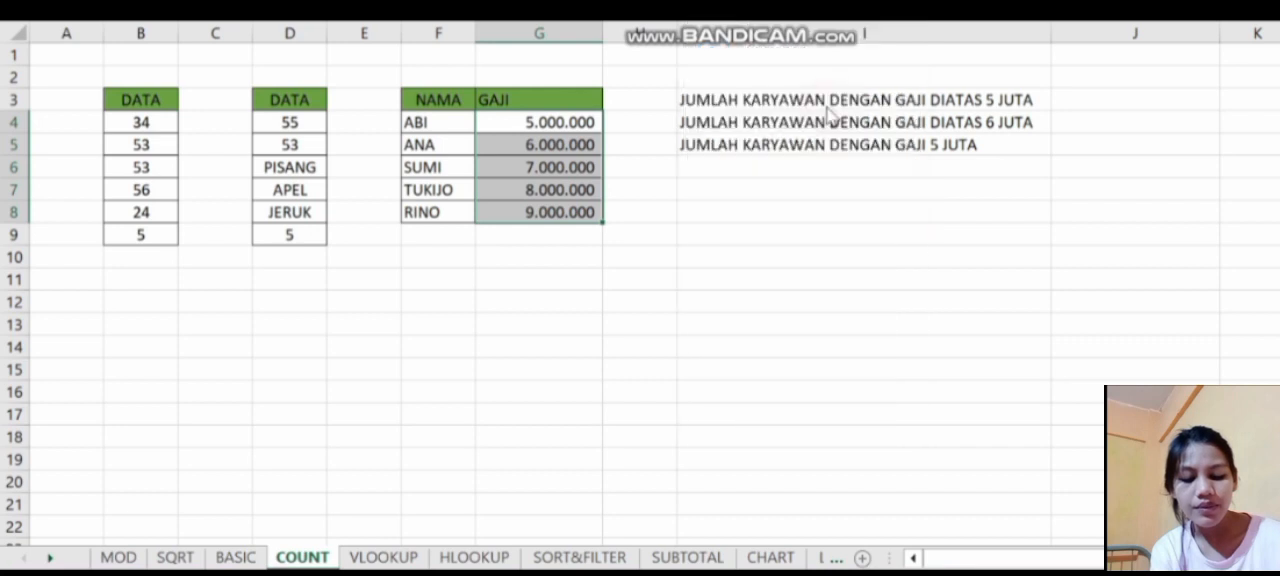
click(824, 8)
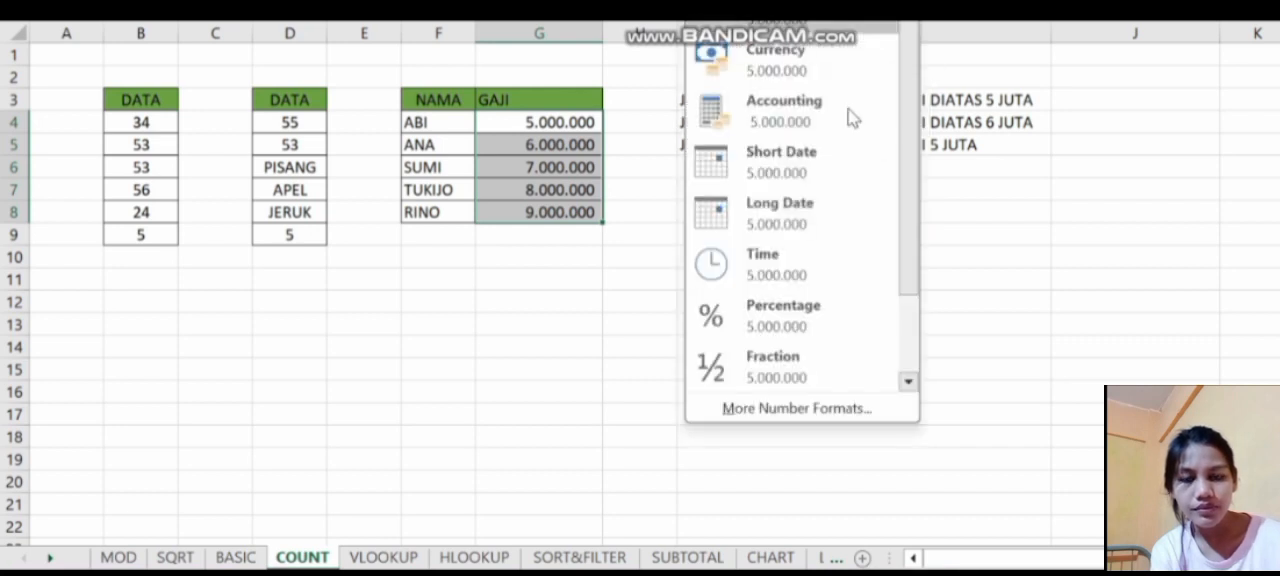
click(831, 412)
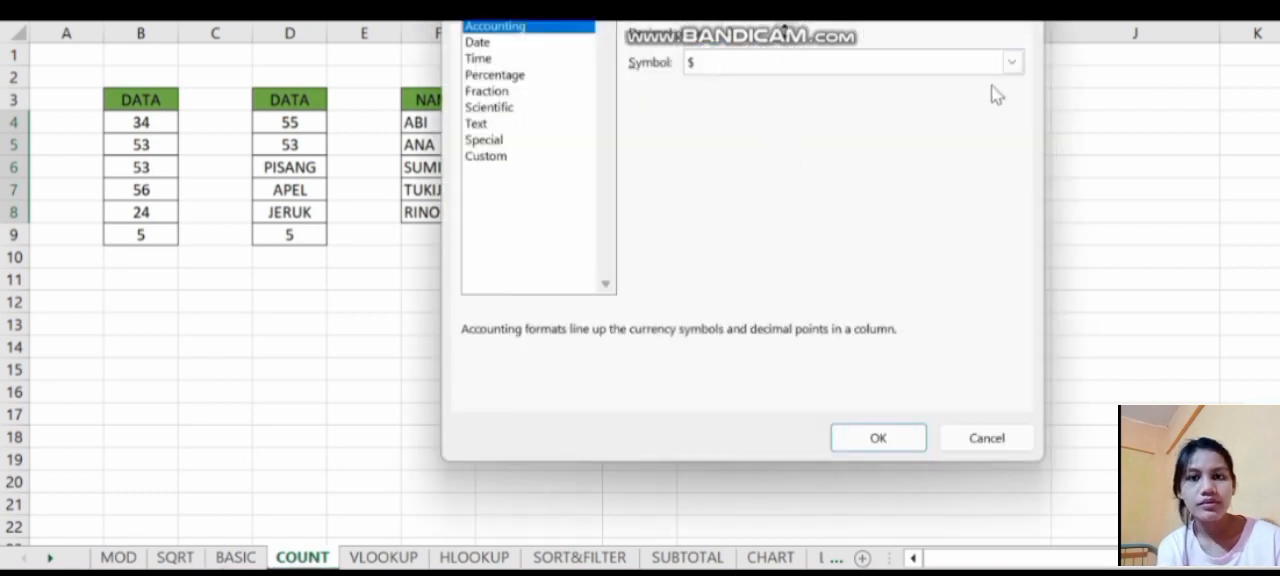
click(1011, 63)
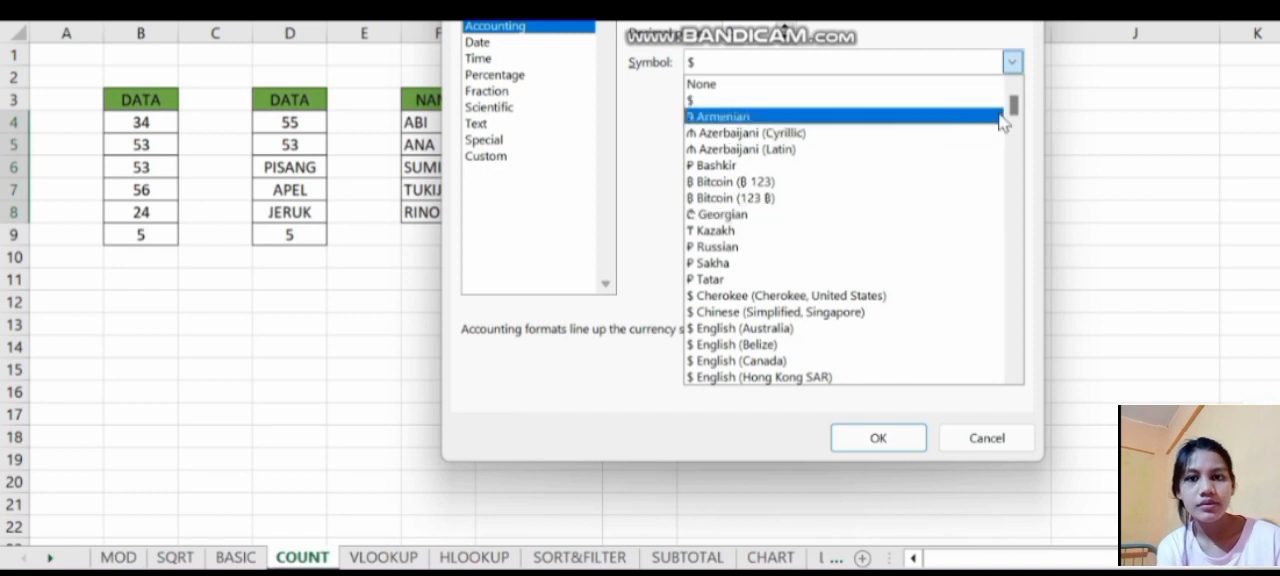
drag(1014, 100, 1022, 216)
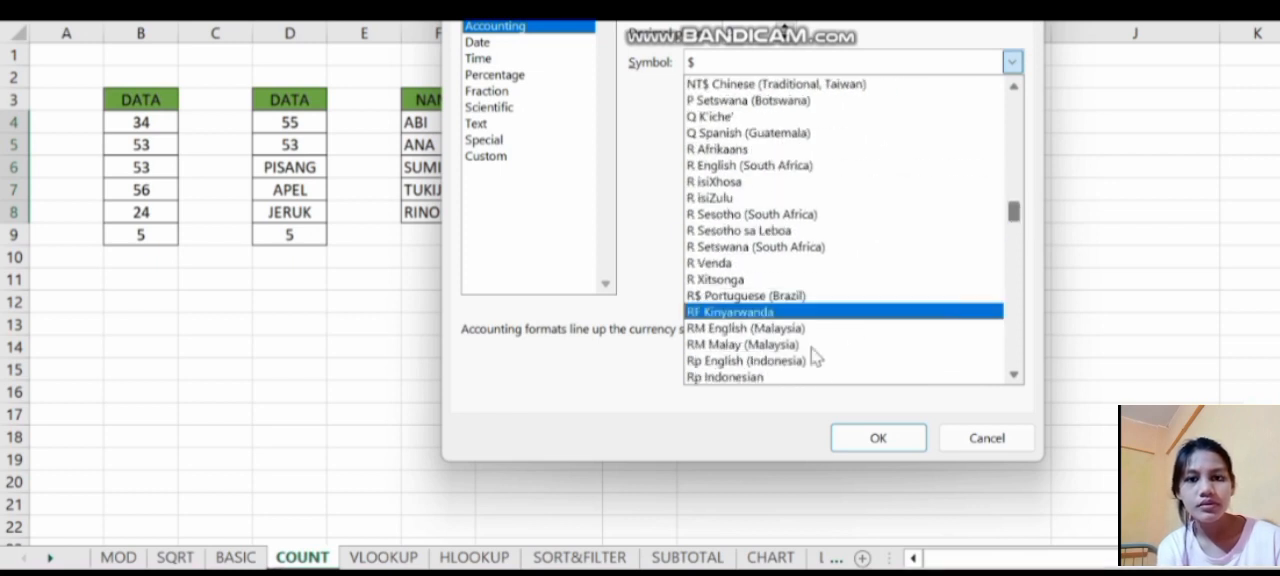
click(745, 378)
click(755, 378)
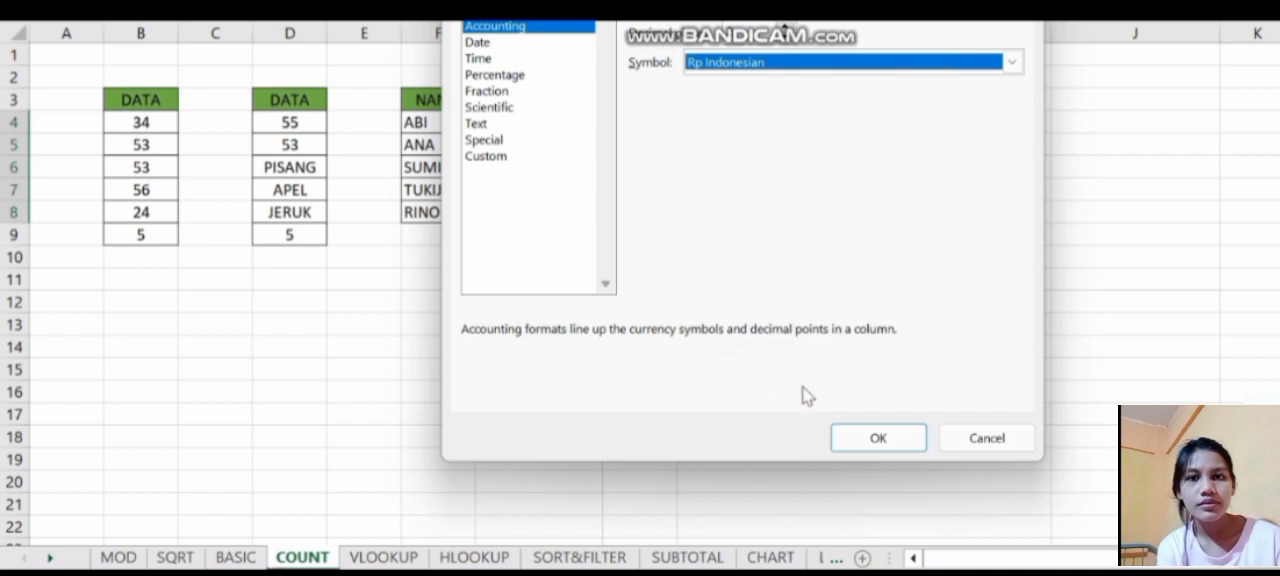
click(884, 439)
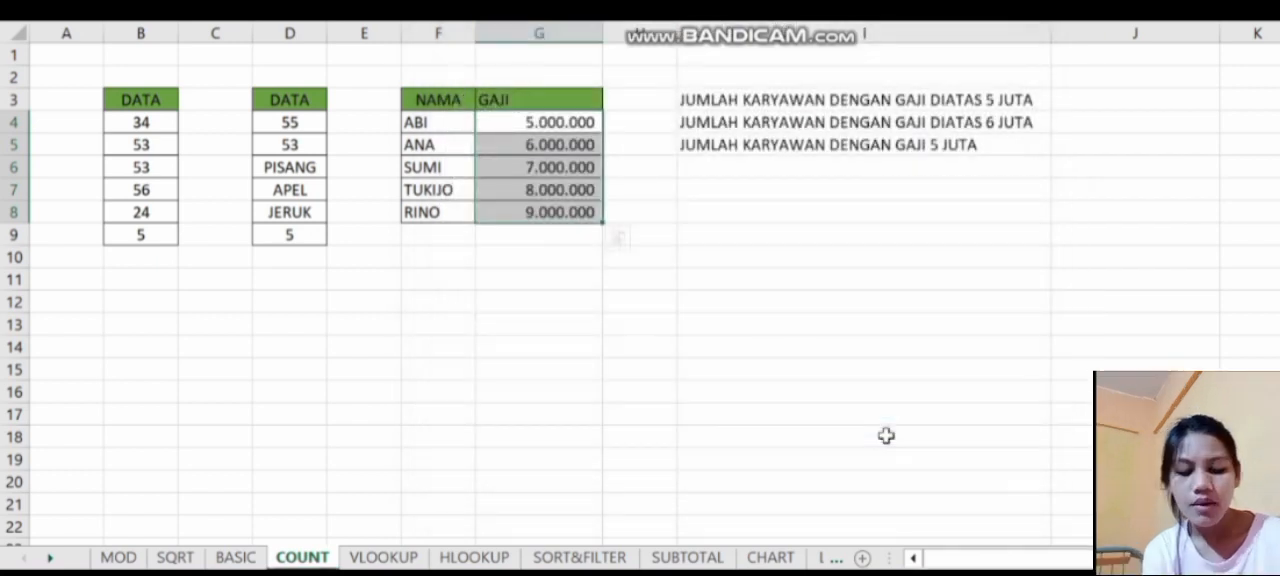
- Enter =COUNTIF(G4:G8,">5.000.000") in J3 for the number of employees with salaries above 5 JUTA
click(1082, 104)
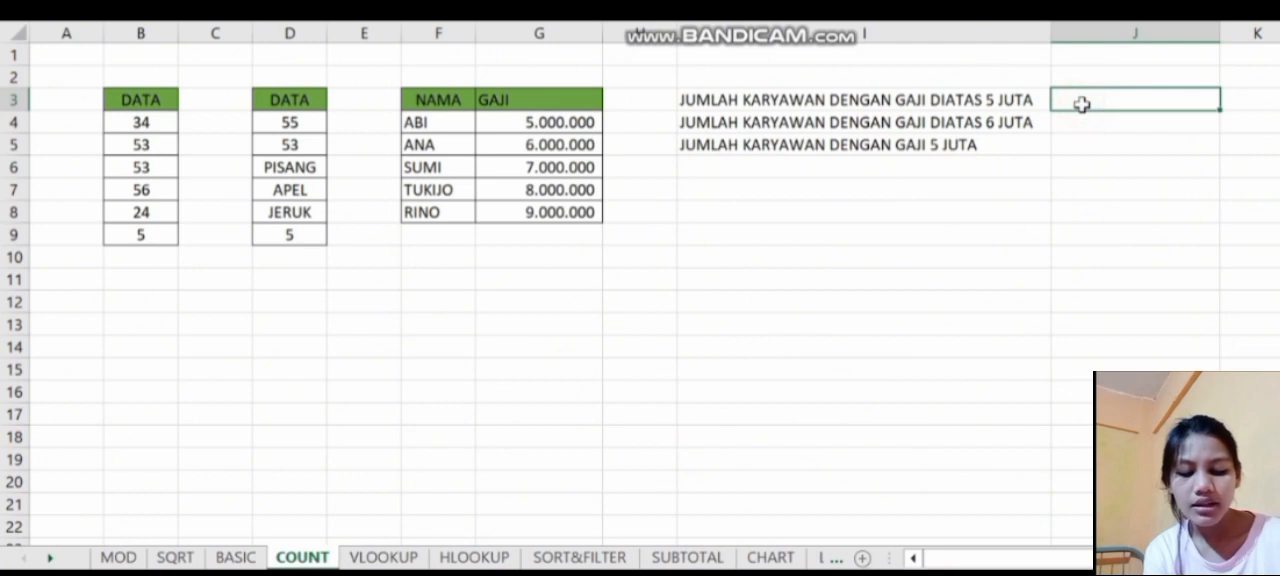
click(1085, 104)
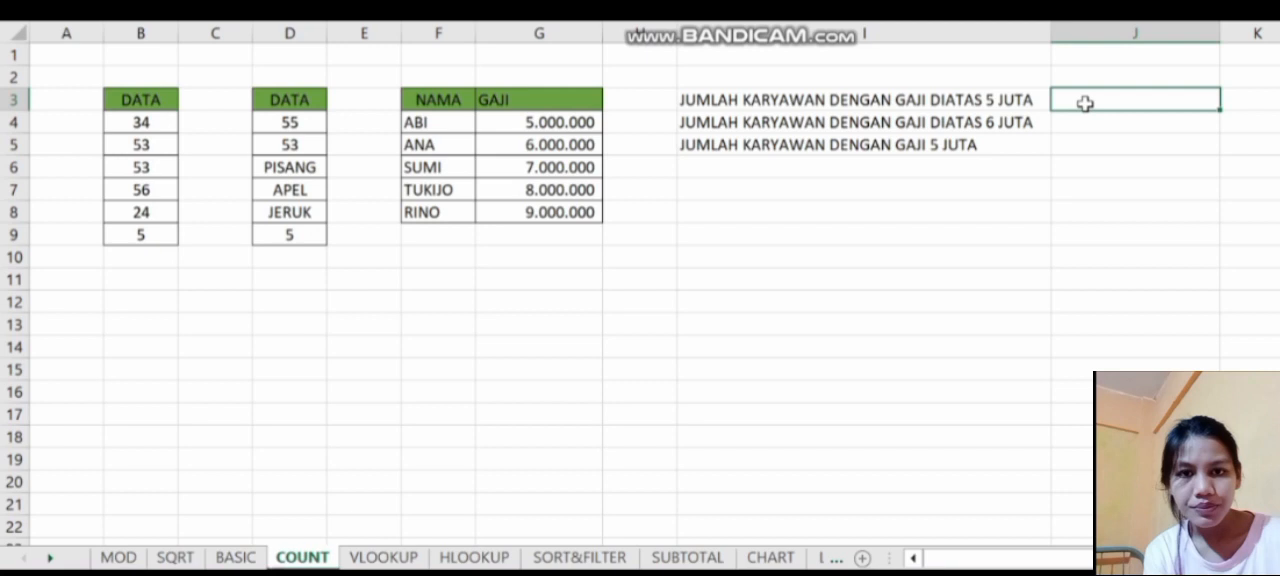
text(=coun)
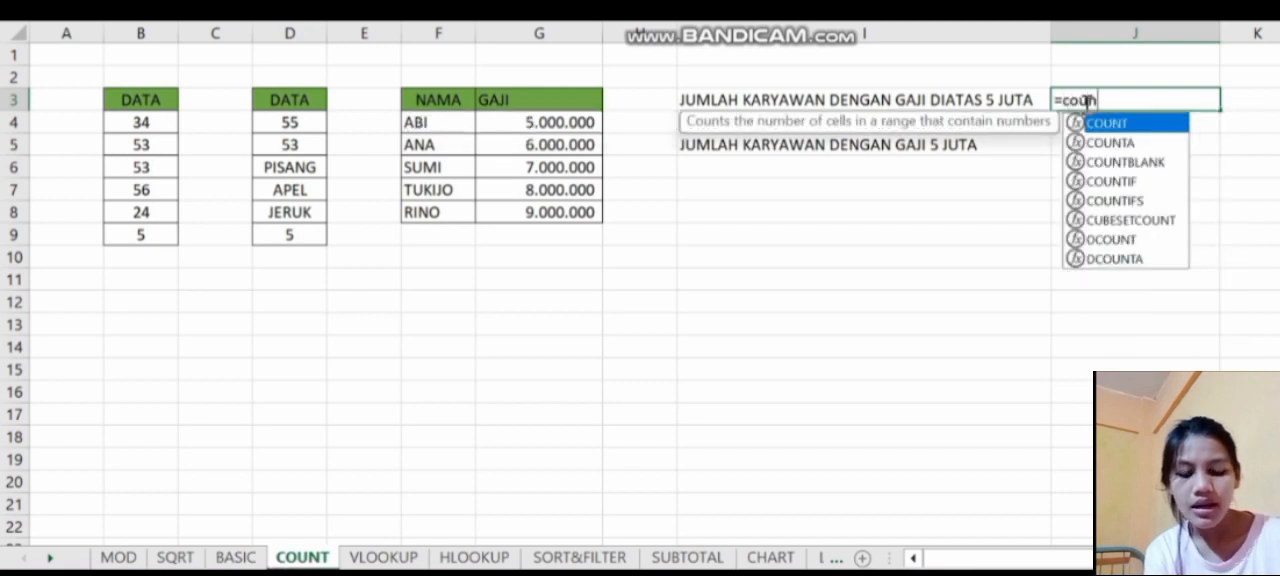
key(Down)
key(Down)
key(Down)
key(Tab)
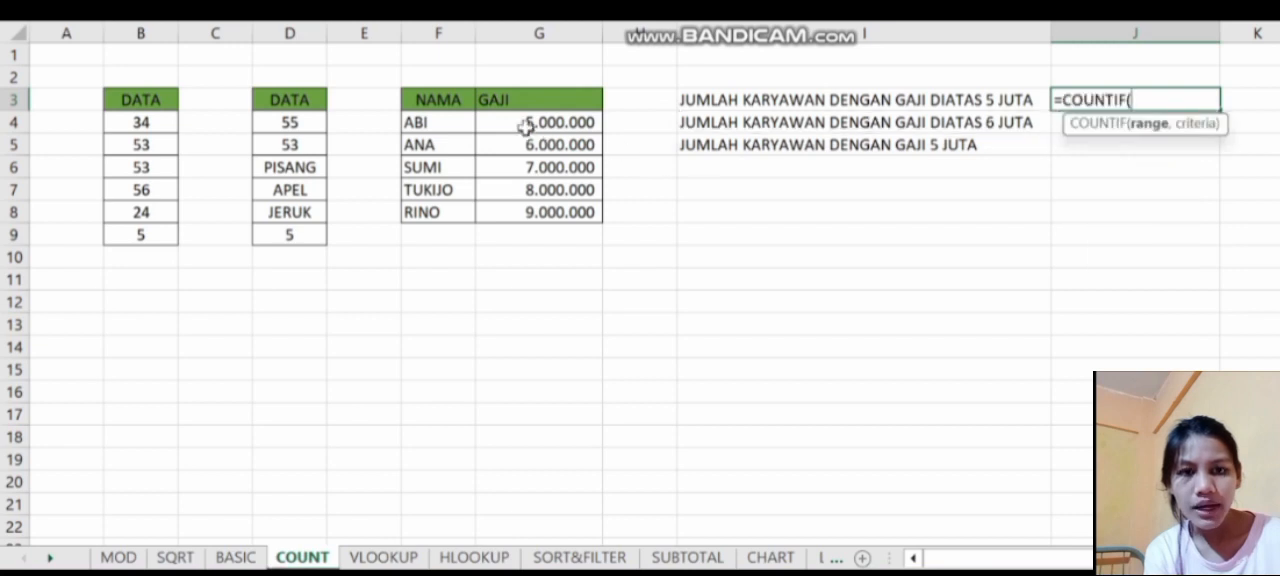
drag(505, 123, 512, 218)
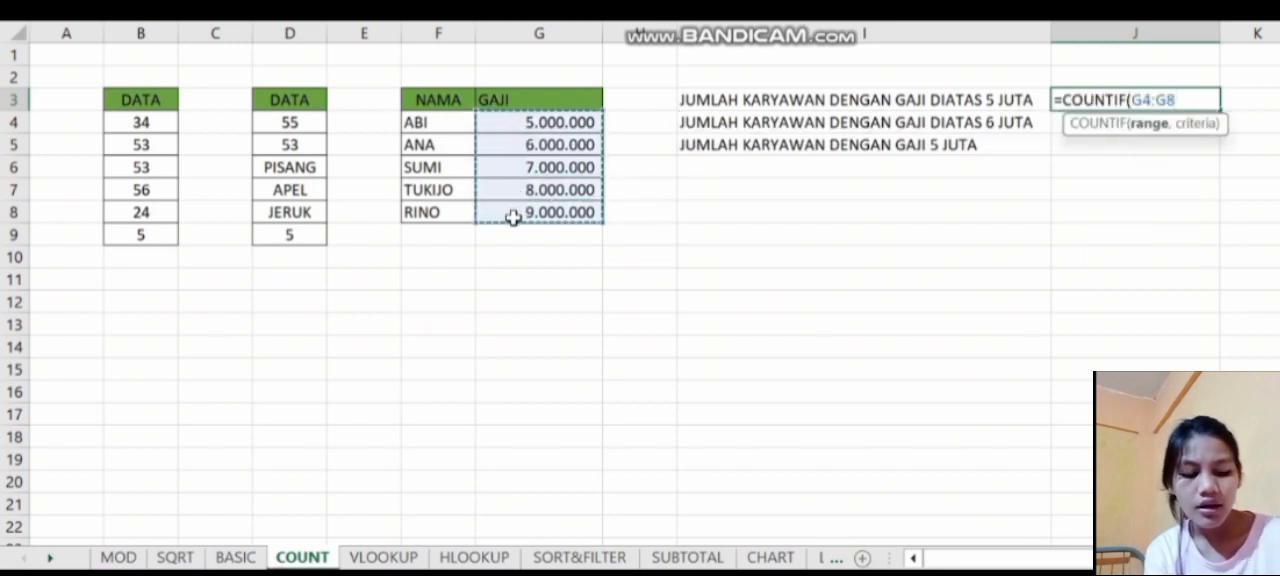
text(,">)
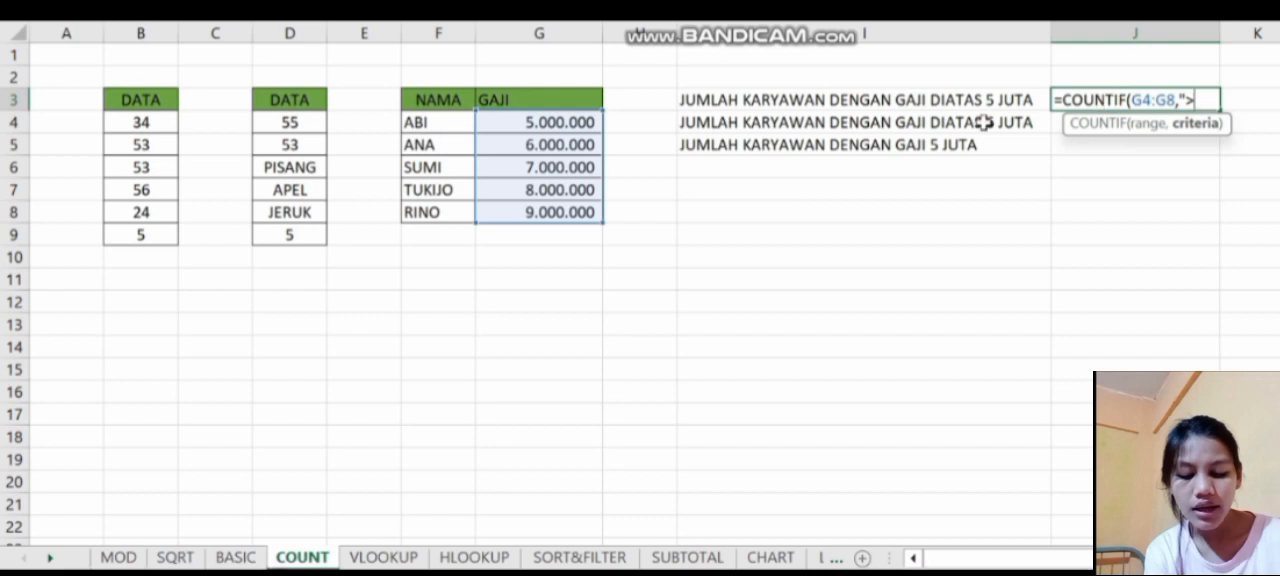
text(5.0000)
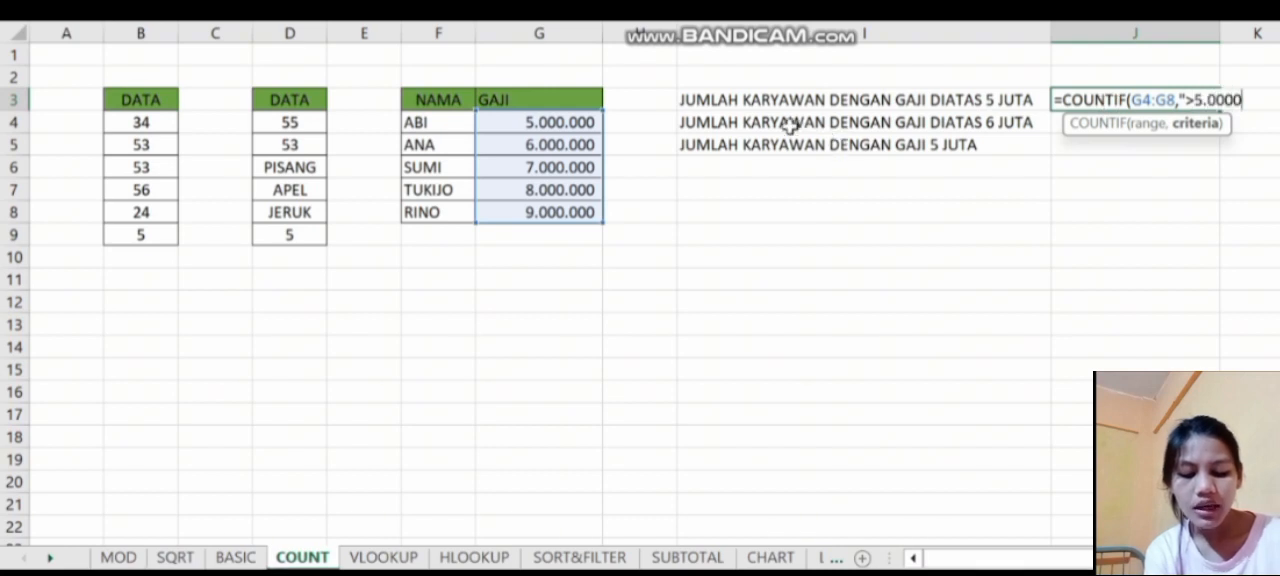
key(BackSpace)
text(.000)
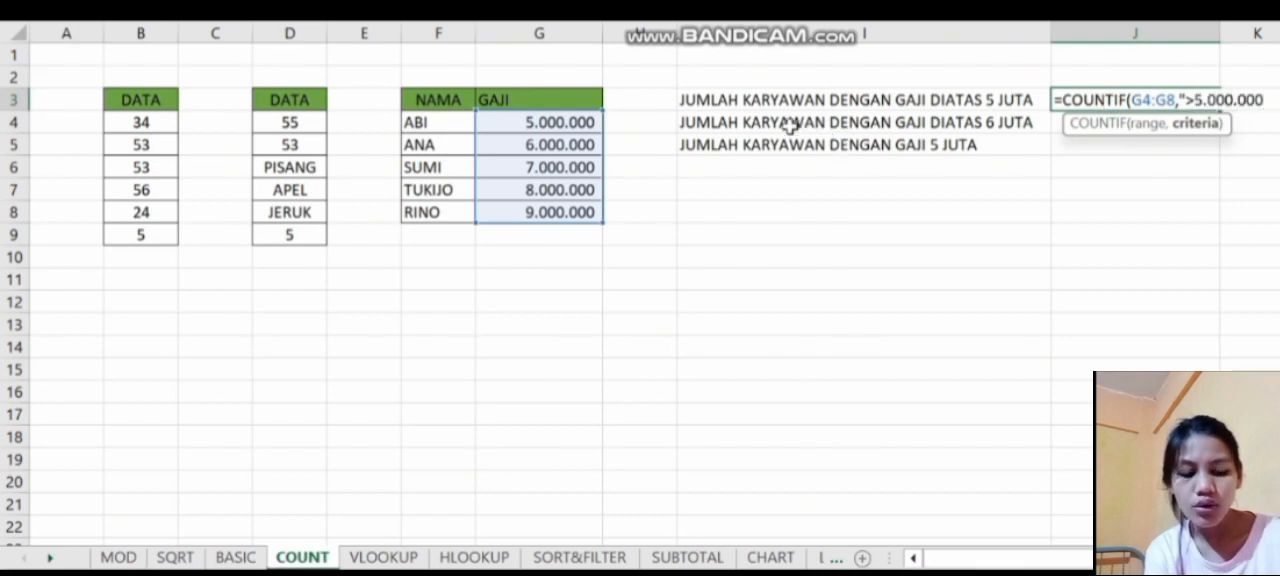
text("))
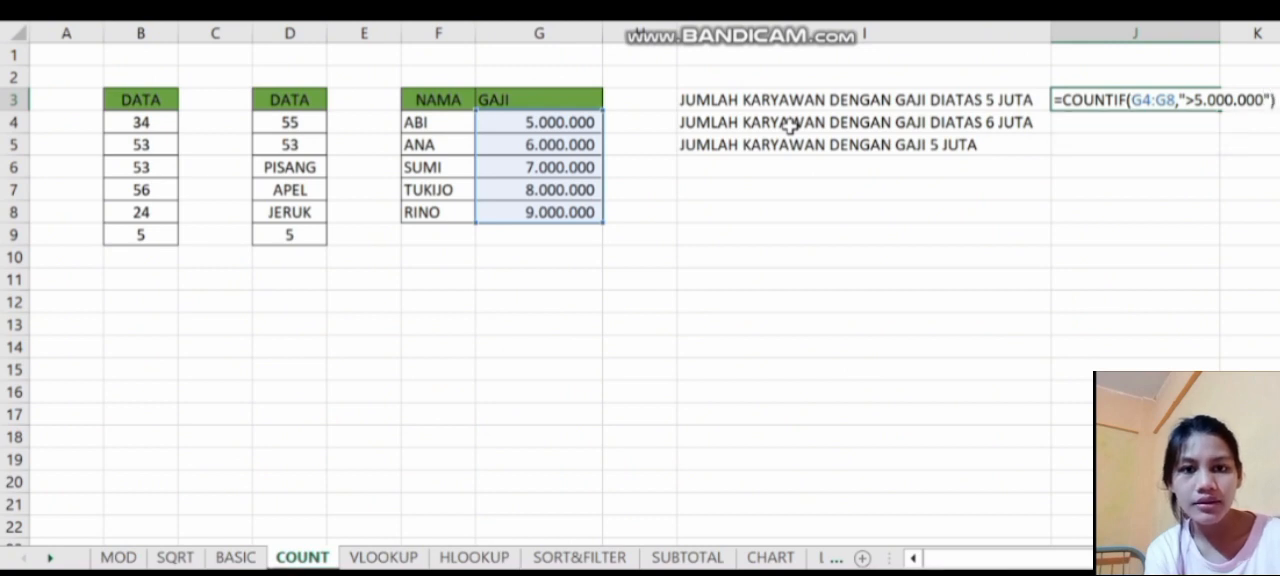
key(Return)
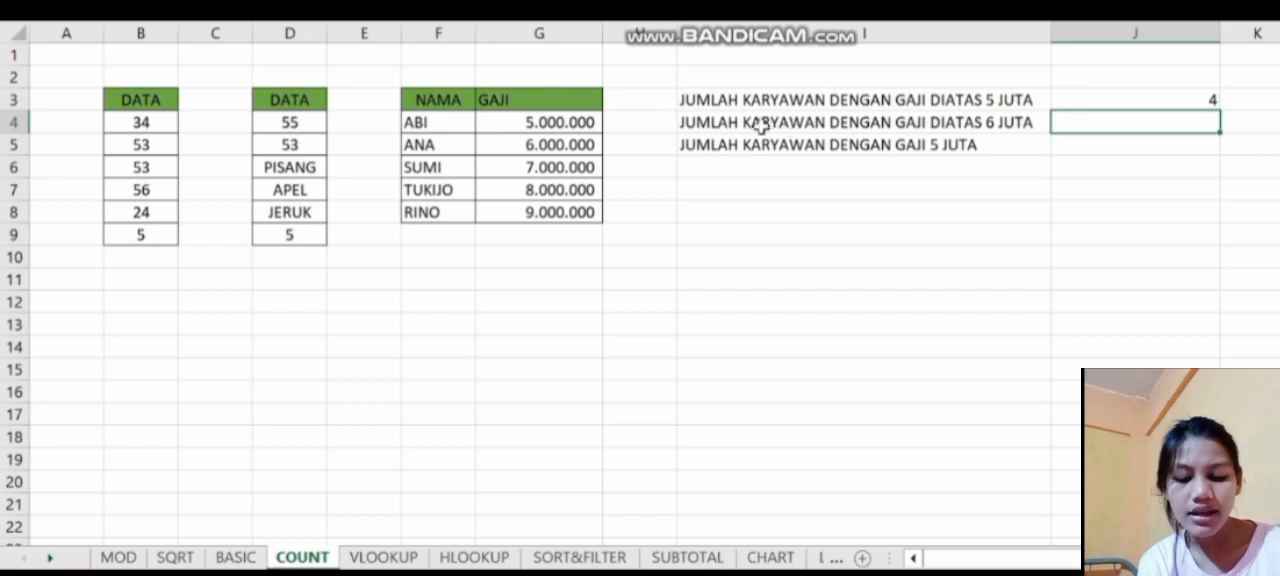
- Enter =COUNTIF(G4:G8,"<6.000.000") in J4, beside the label for employees with salaries above 6 JUTA
double_click(1055, 122)
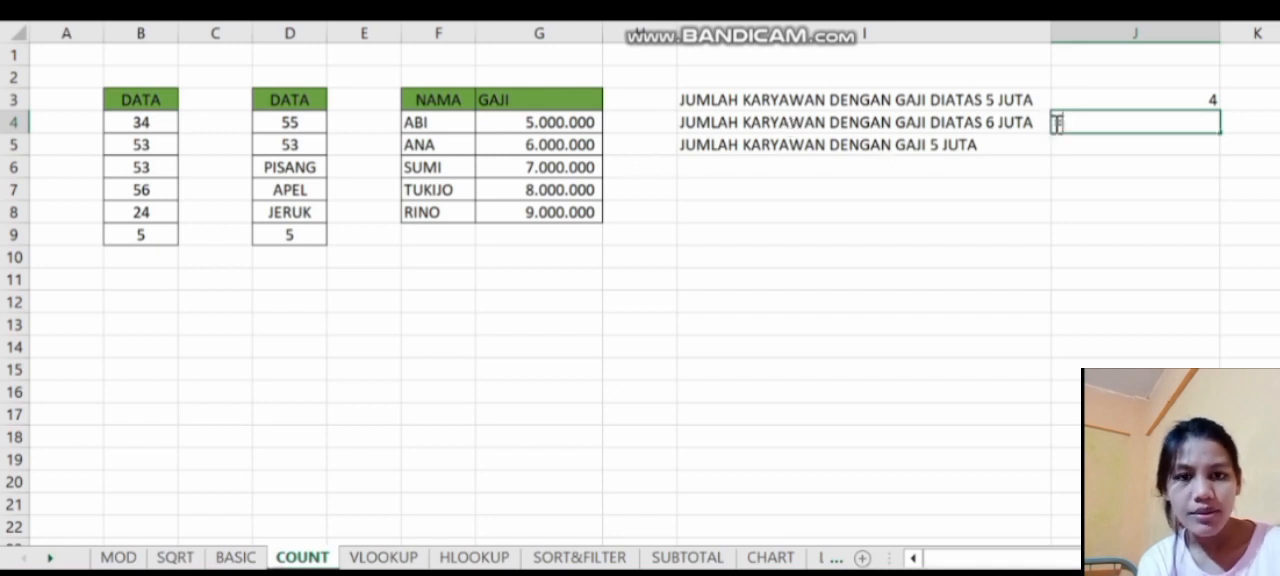
text(=coun)
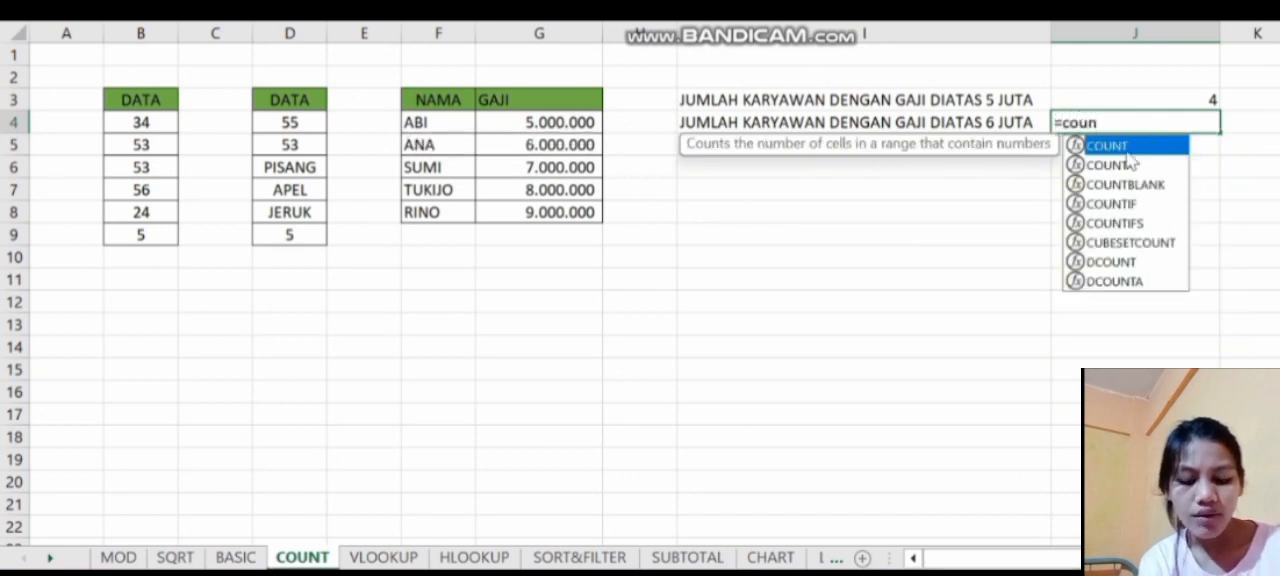
double_click(1140, 203)
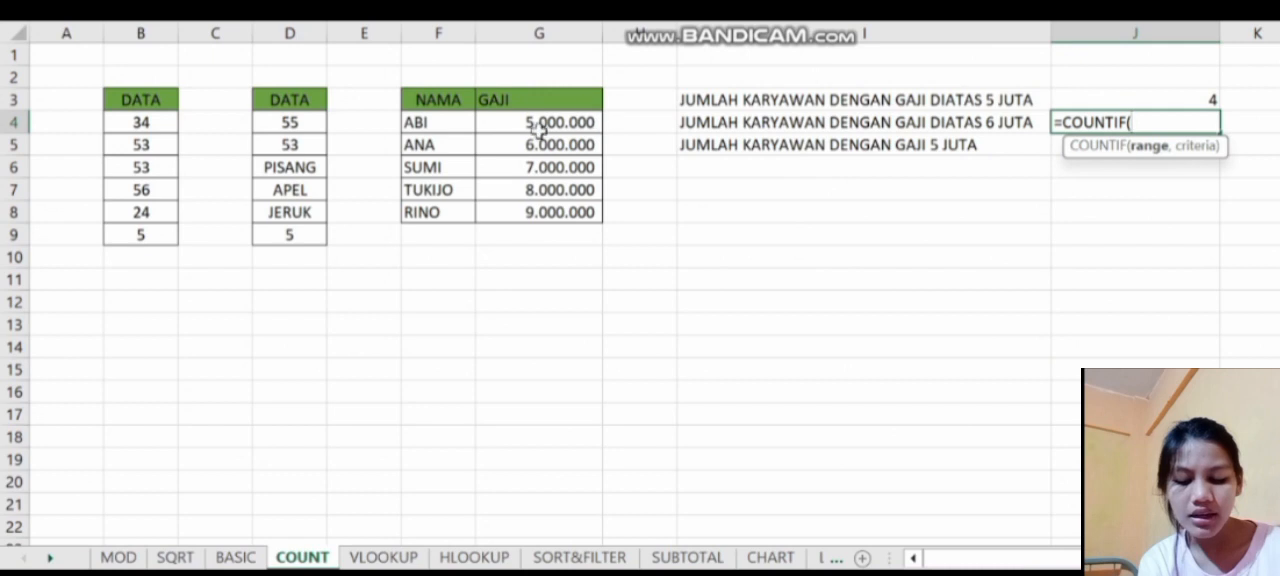
drag(508, 124, 507, 211)
text(,)
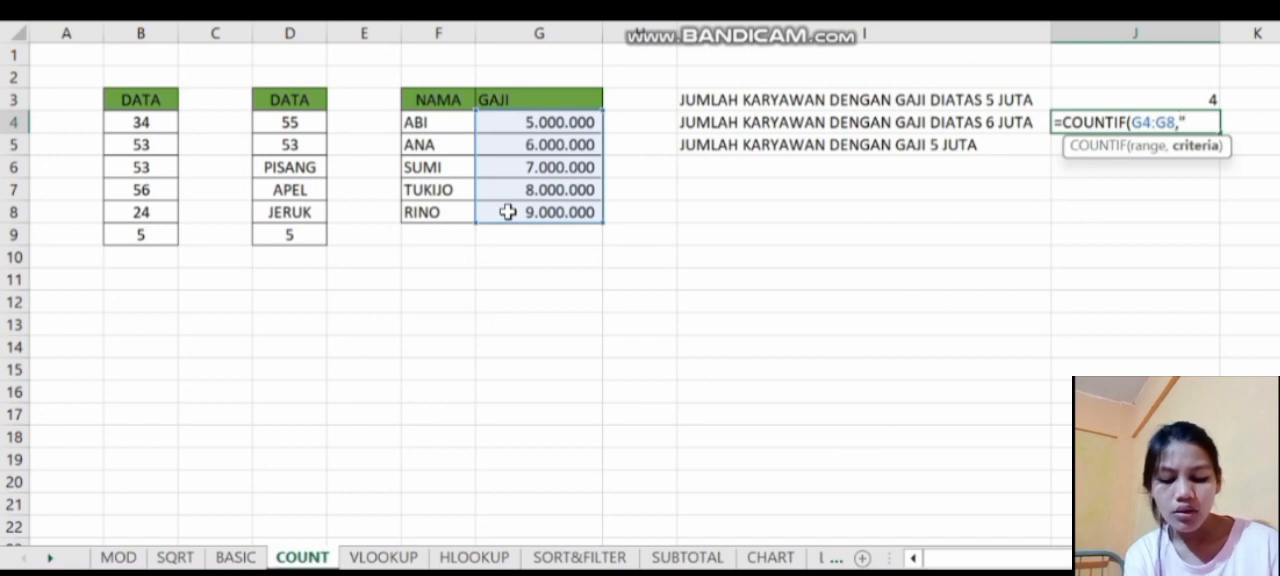
text(")
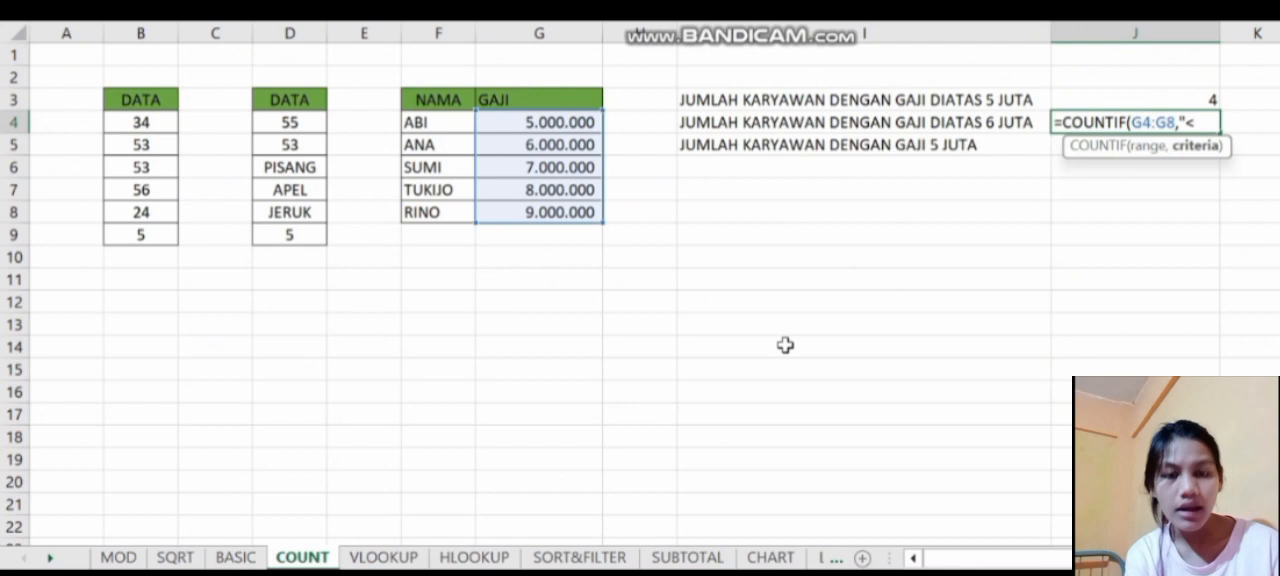
text(<6.000.000)
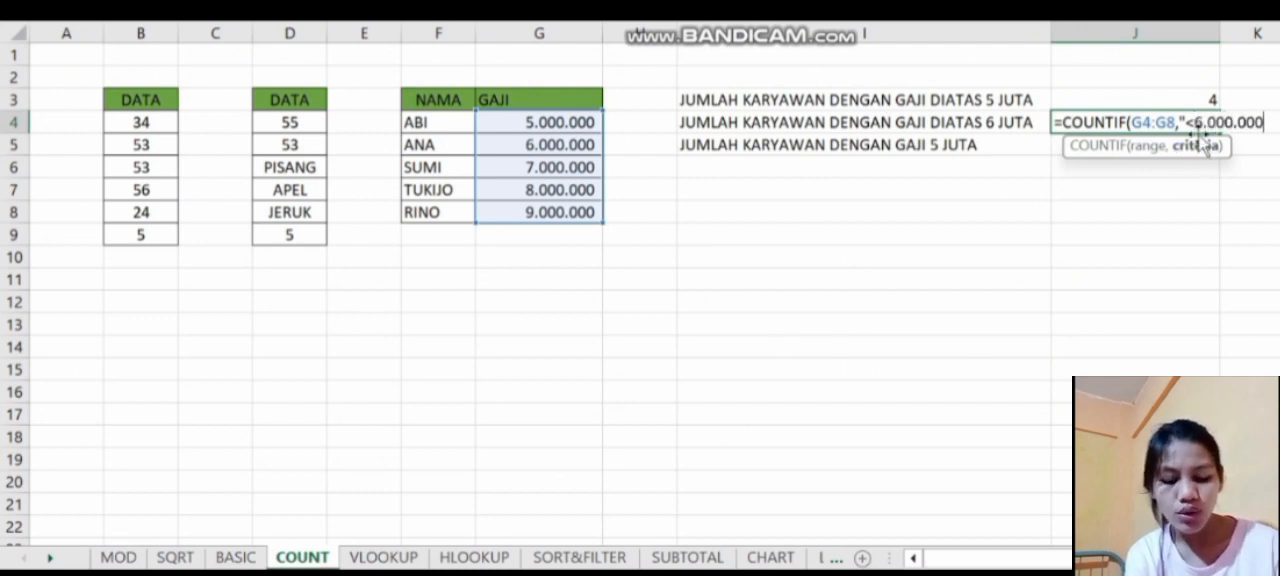
text("))
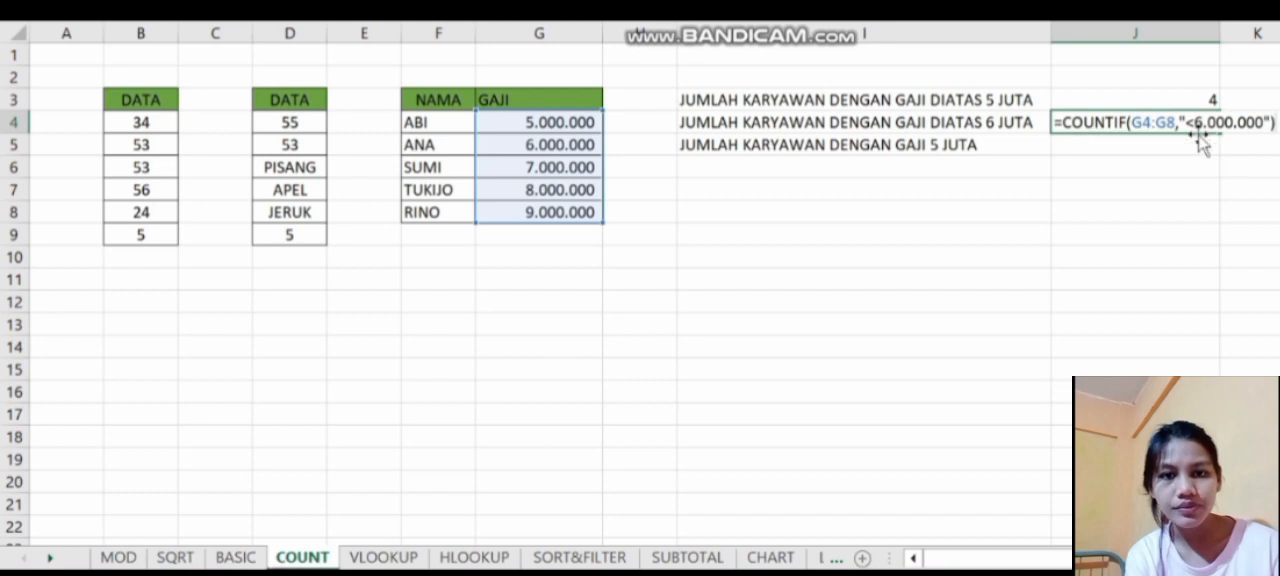
key(Return)
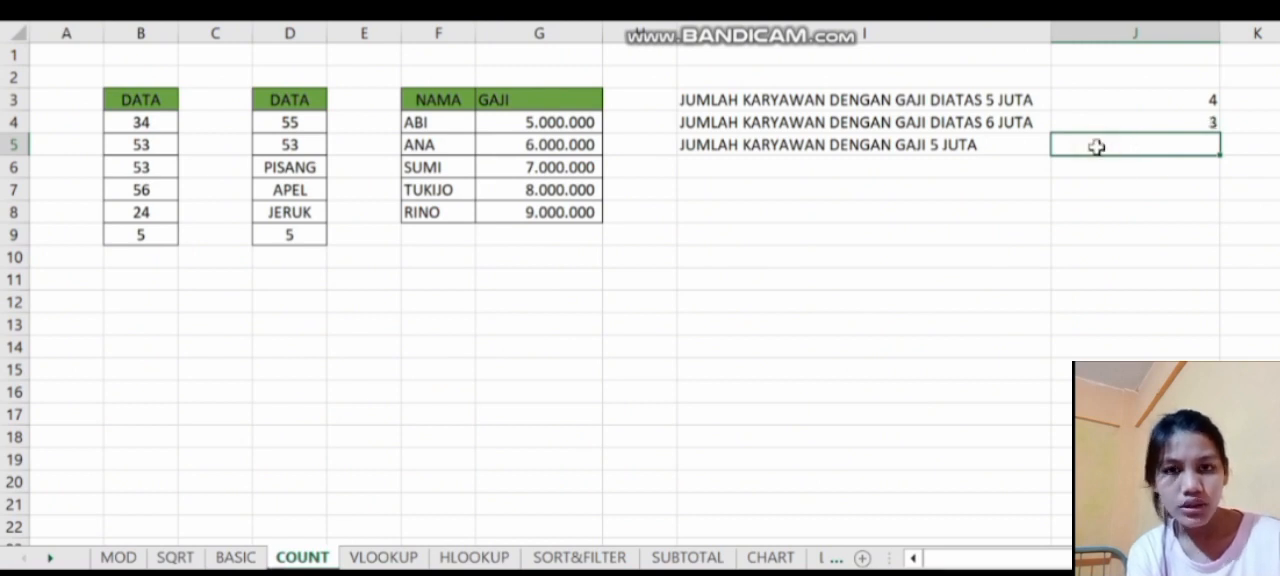
- Enter =COUNTIF(G4:G8,"5.000.000") in J5 for the number of employees with a salary of 5 JUTA
text(=)
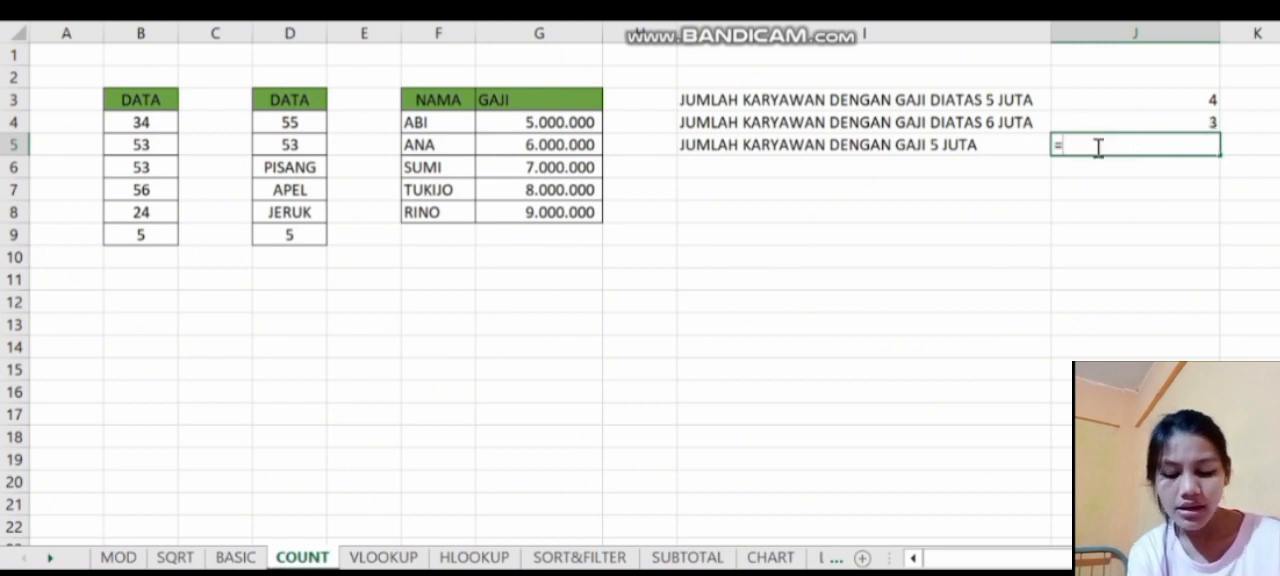
text(coun)
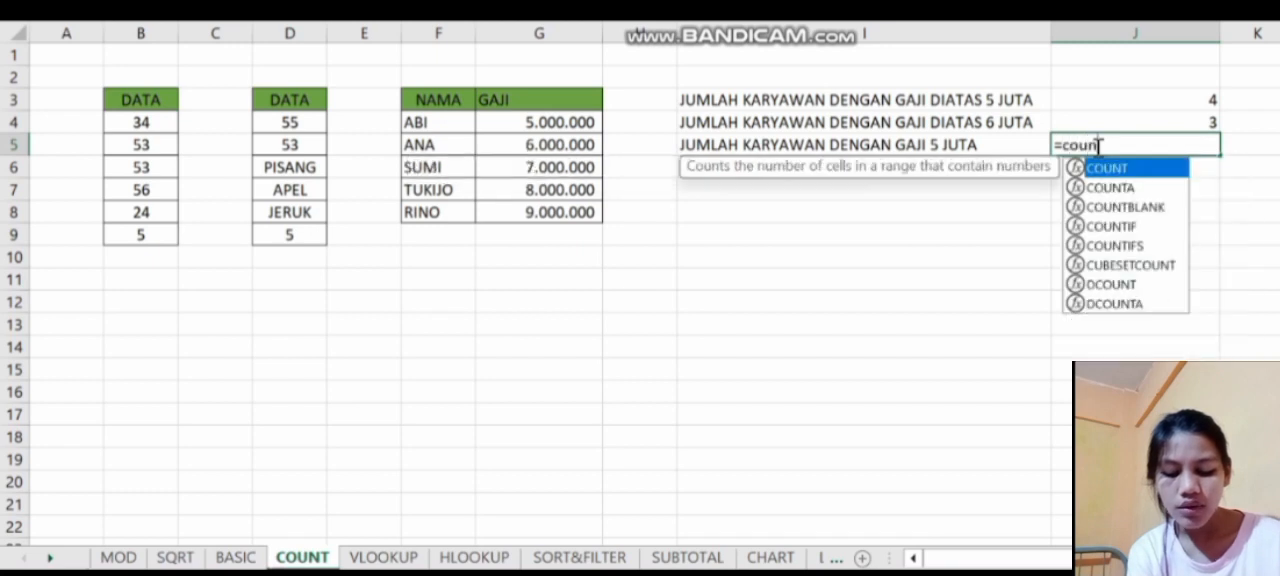
double_click(1112, 226)
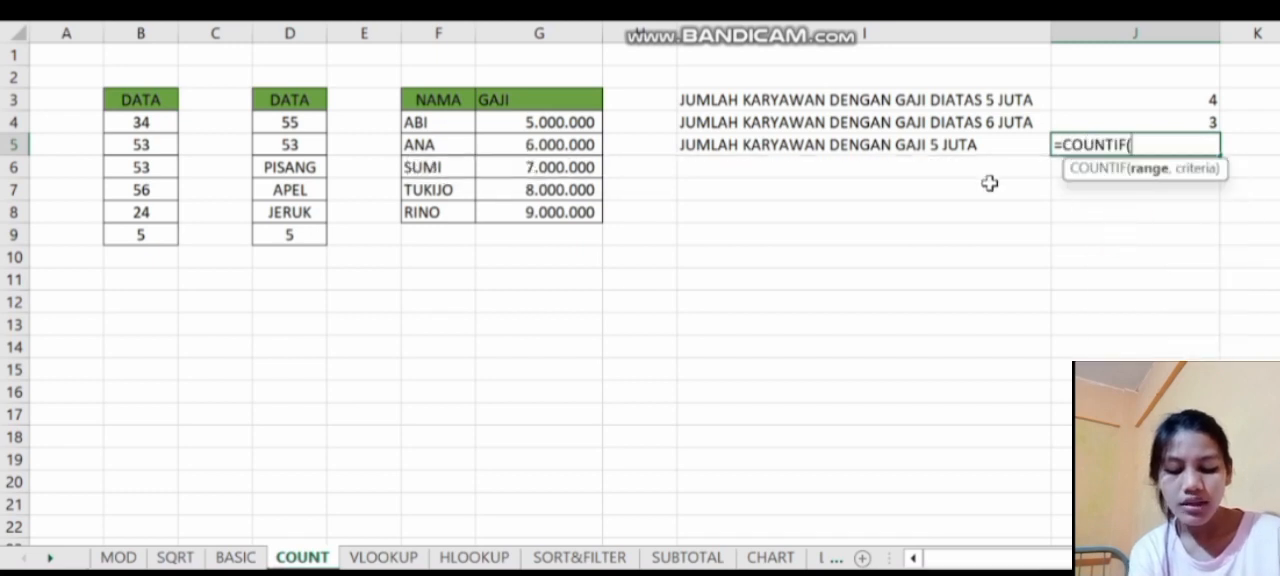
drag(512, 121, 530, 212)
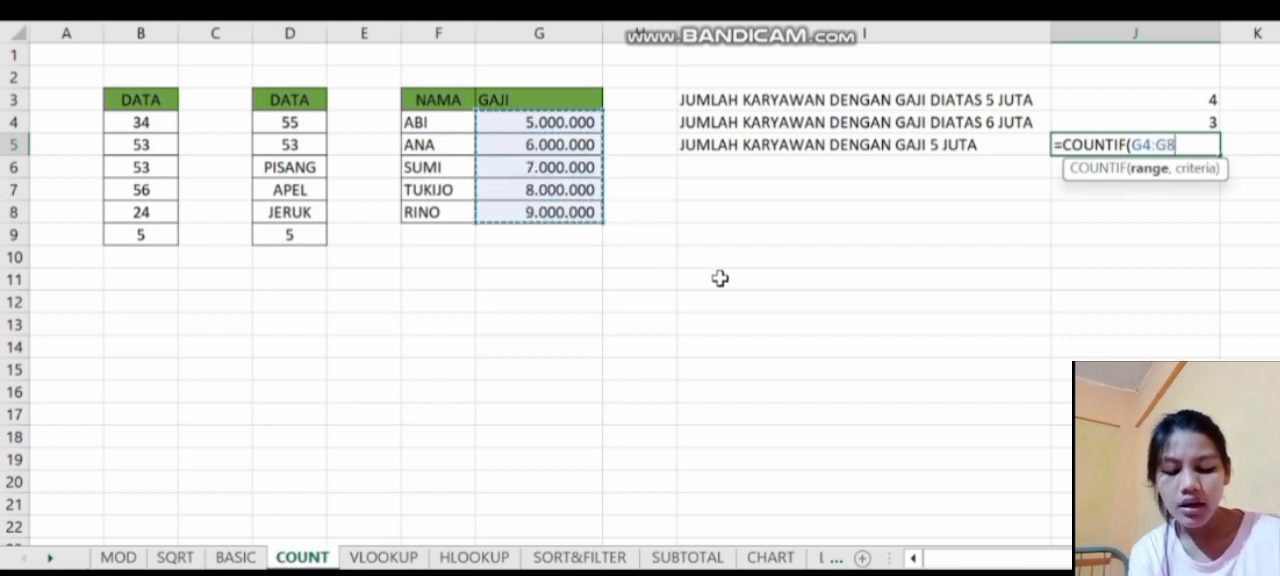
text(,)
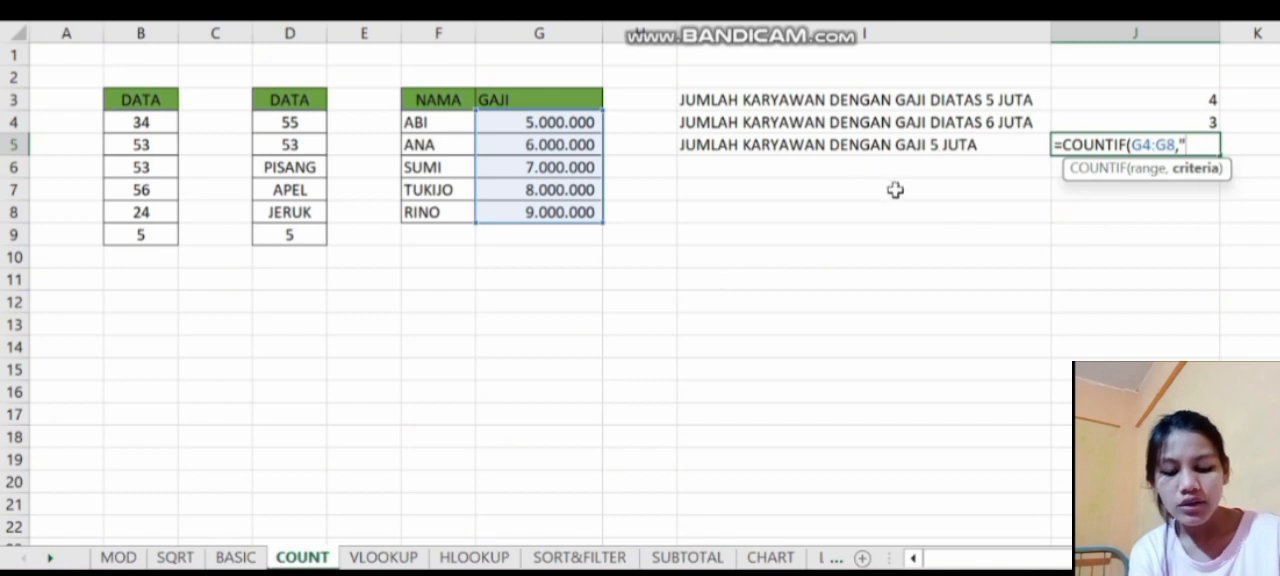
text(5.000.000)
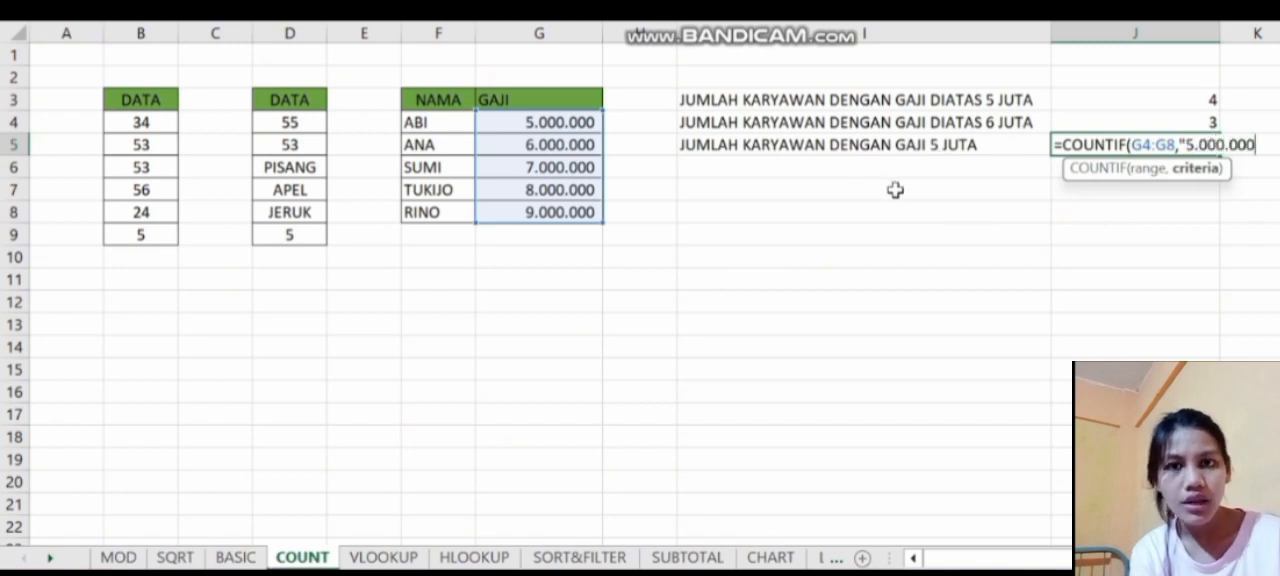
text("))
key(Return)
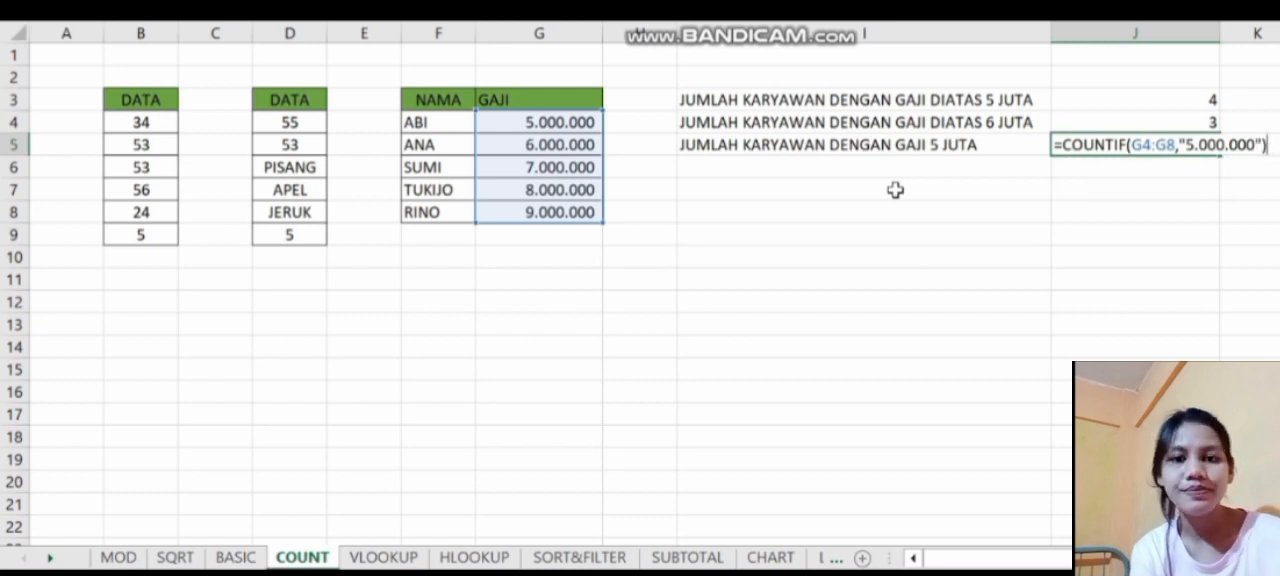
key(Return)
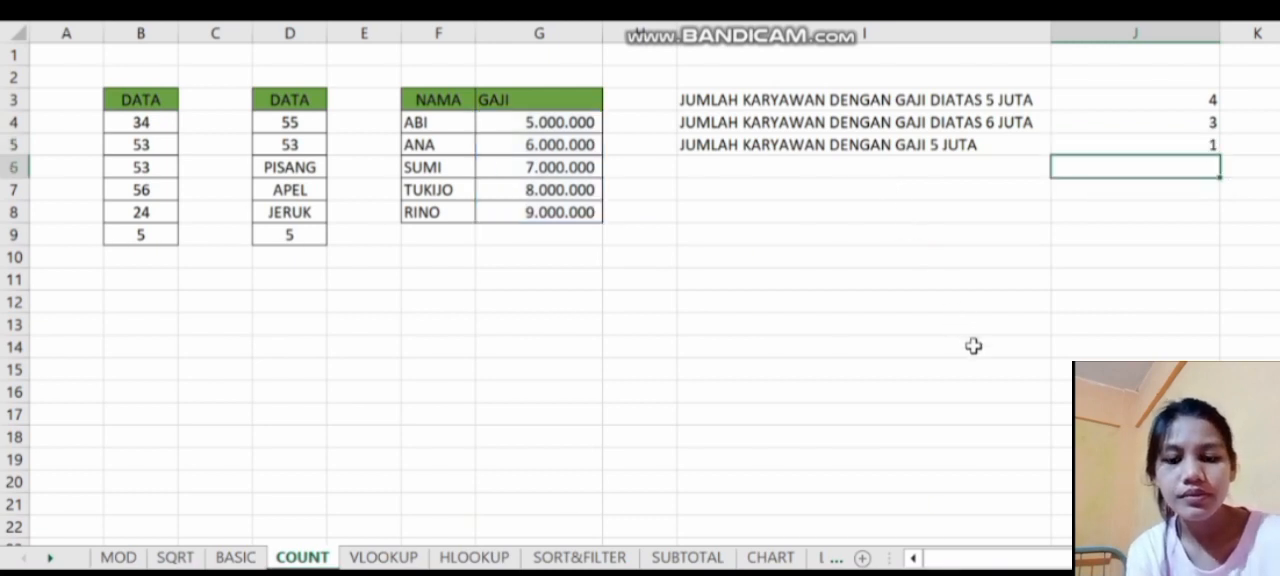
- On the VLOOKUP sheet, enter a VLOOKUP in G4 that finds F4 in B3:C6, column 2, with exact match FALSE
key(ctrl+Page_Down)
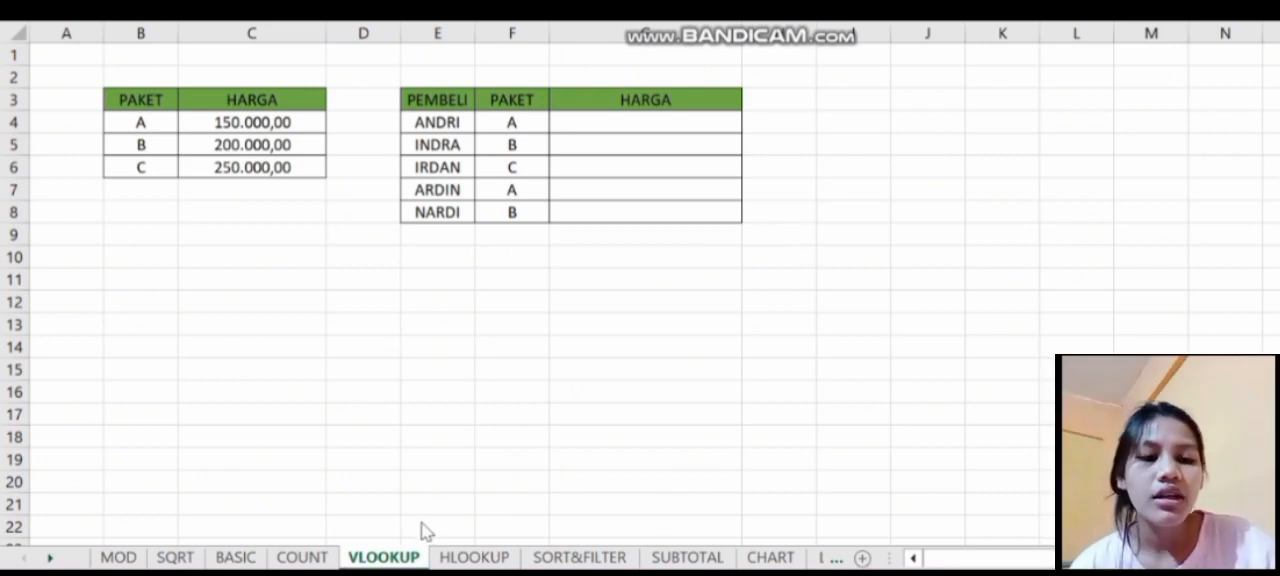
click(638, 121)
click(638, 121)
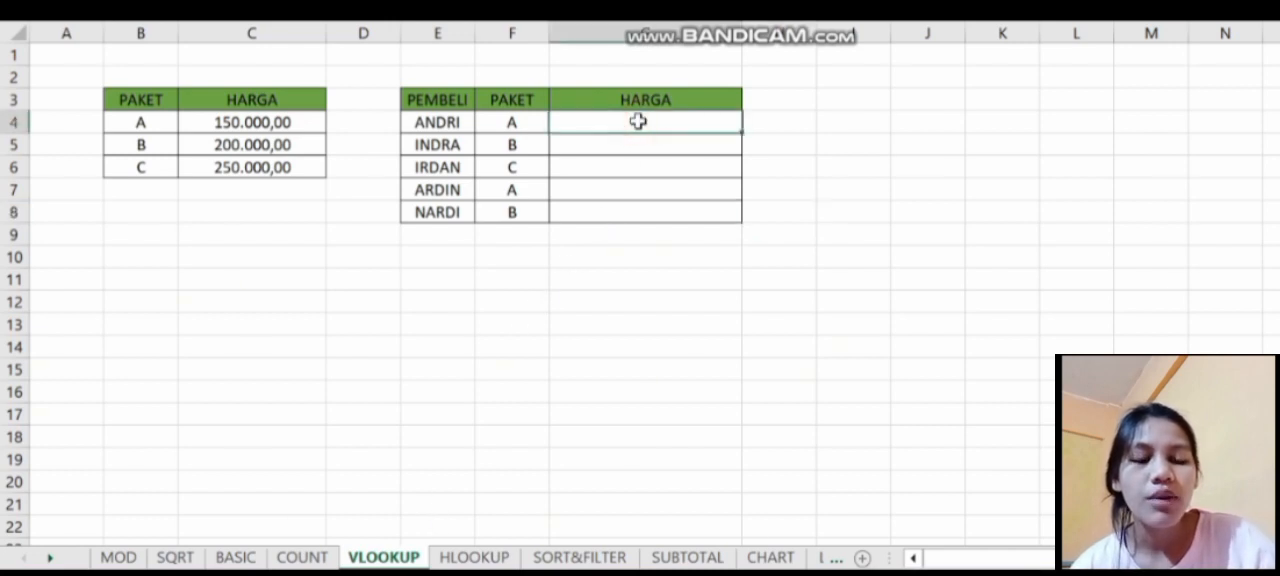
text(=vl)
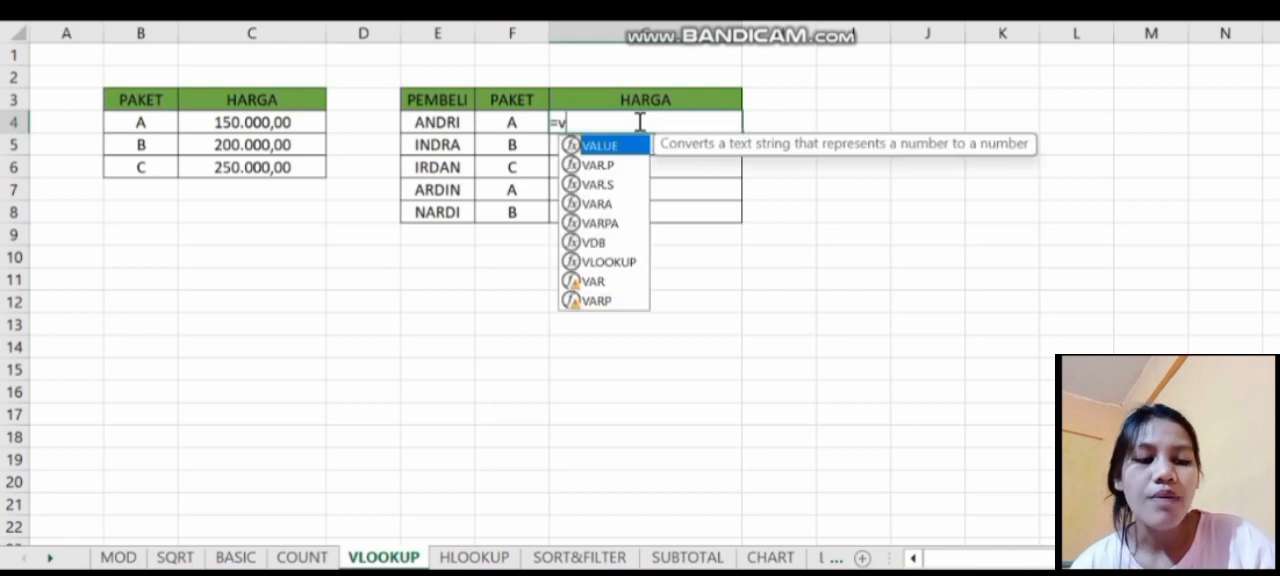
double_click(628, 147)
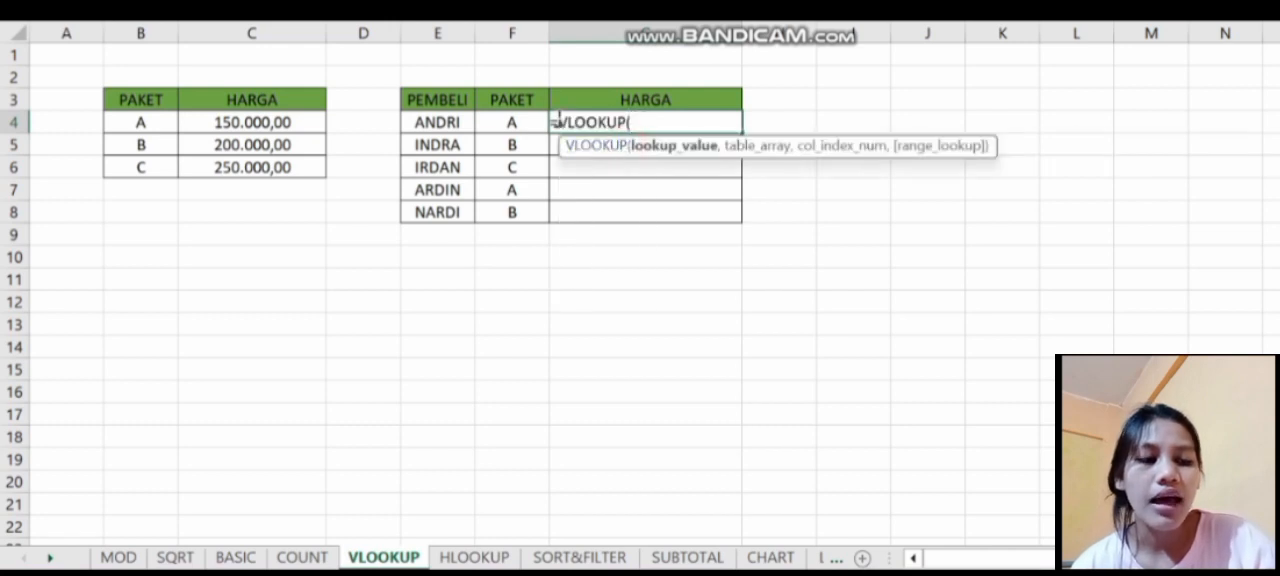
click(500, 122)
text(,)
drag(114, 99, 258, 168)
text(,)
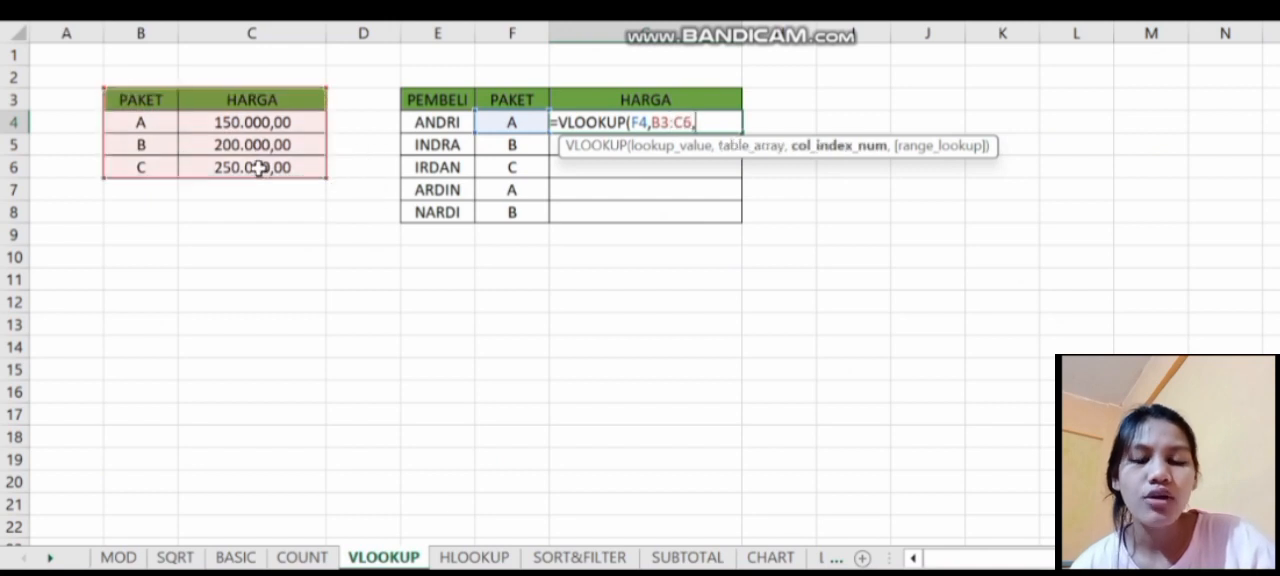
text(2,)
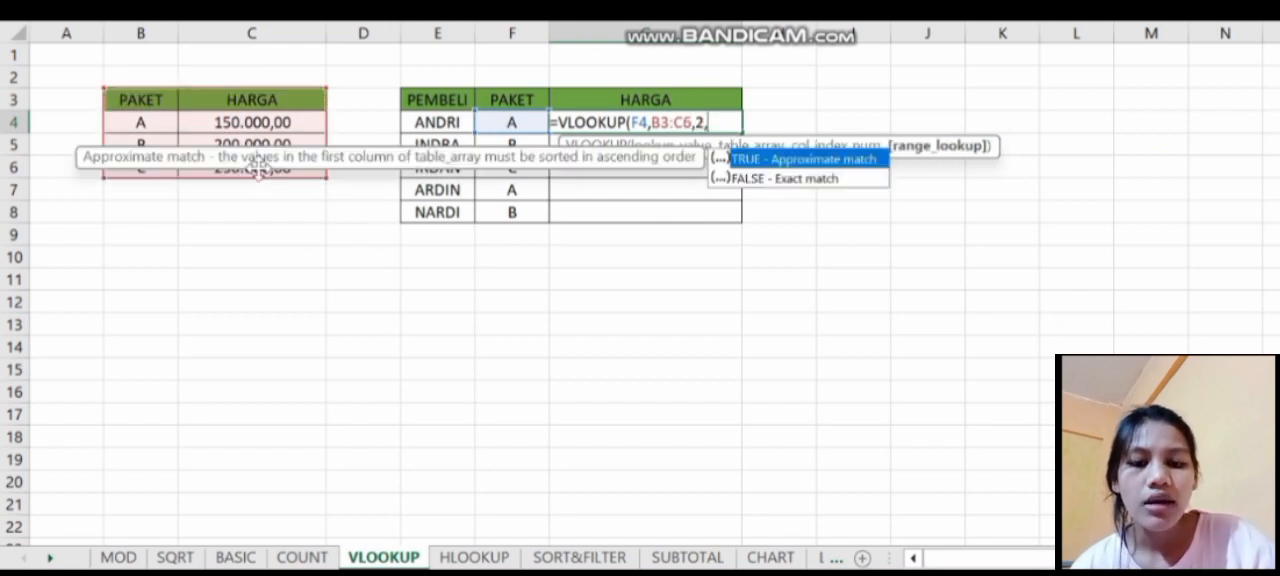
double_click(851, 180)
key(Return)
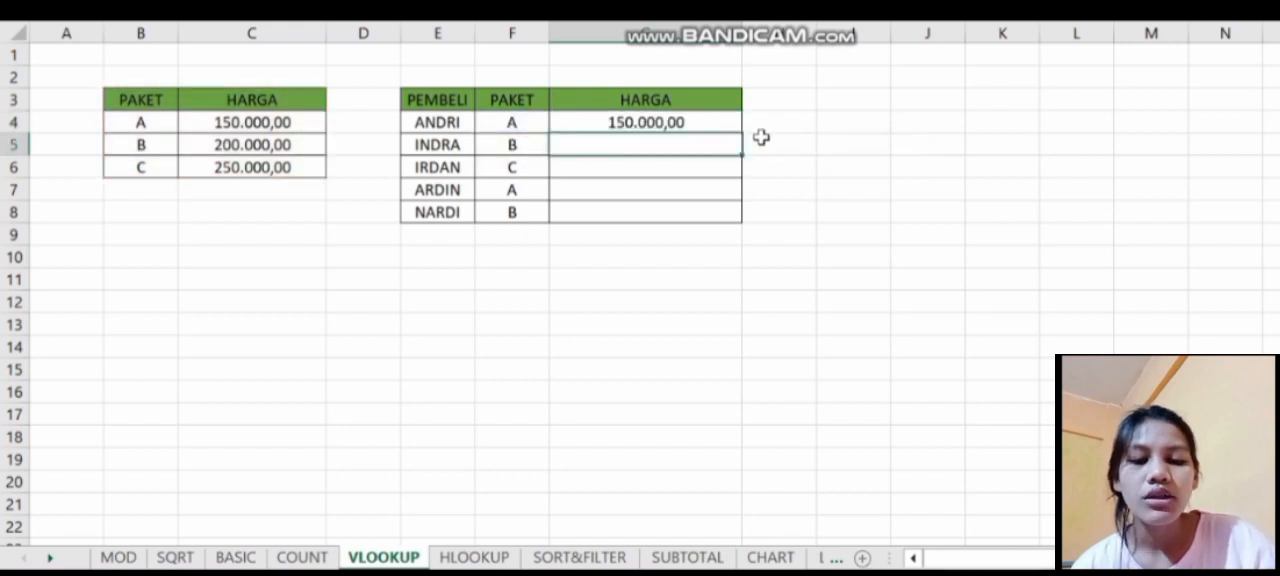
- Enter a VLOOKUP in G5 for the package in F5, using table B3:C6, column 2 and exact match FALSE
click(691, 148)
text(=)
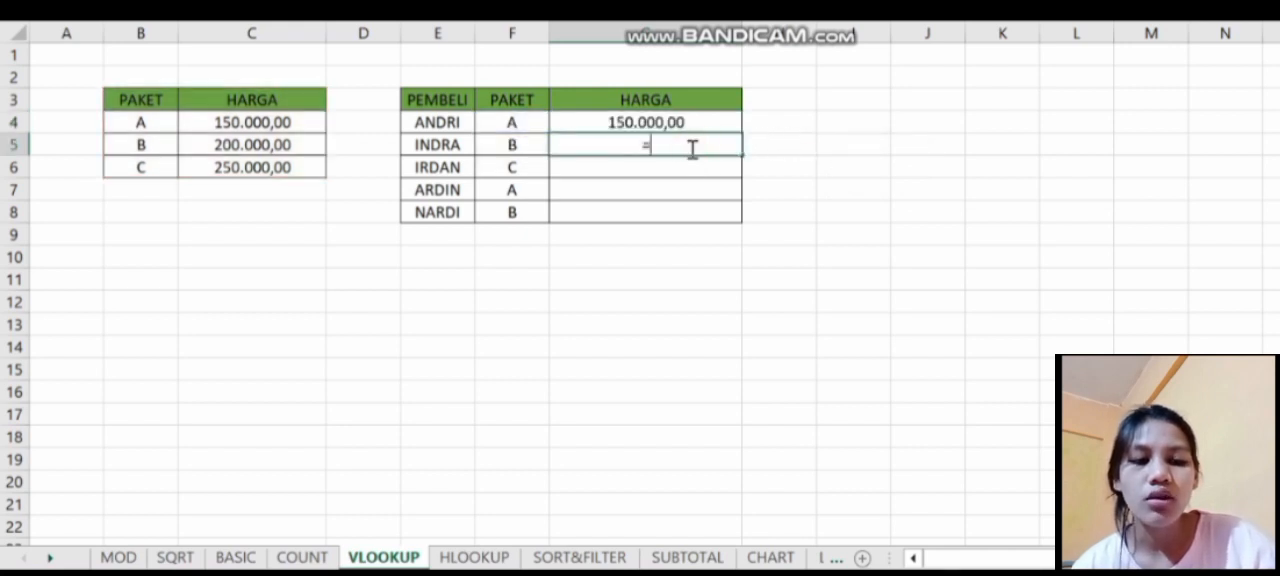
text(vl)
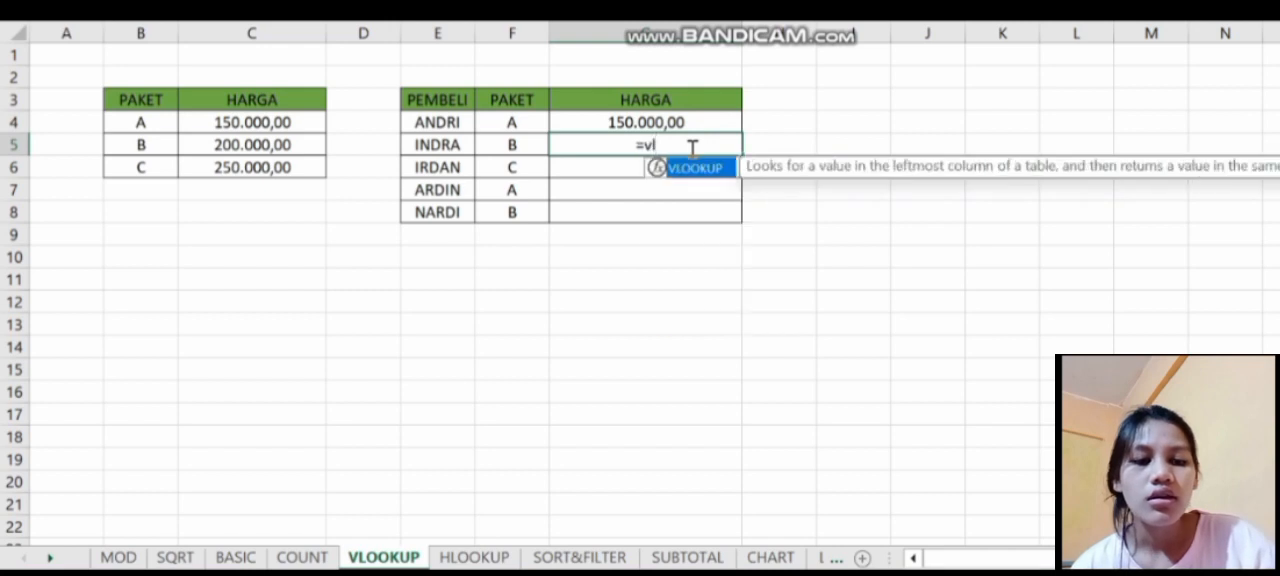
double_click(694, 168)
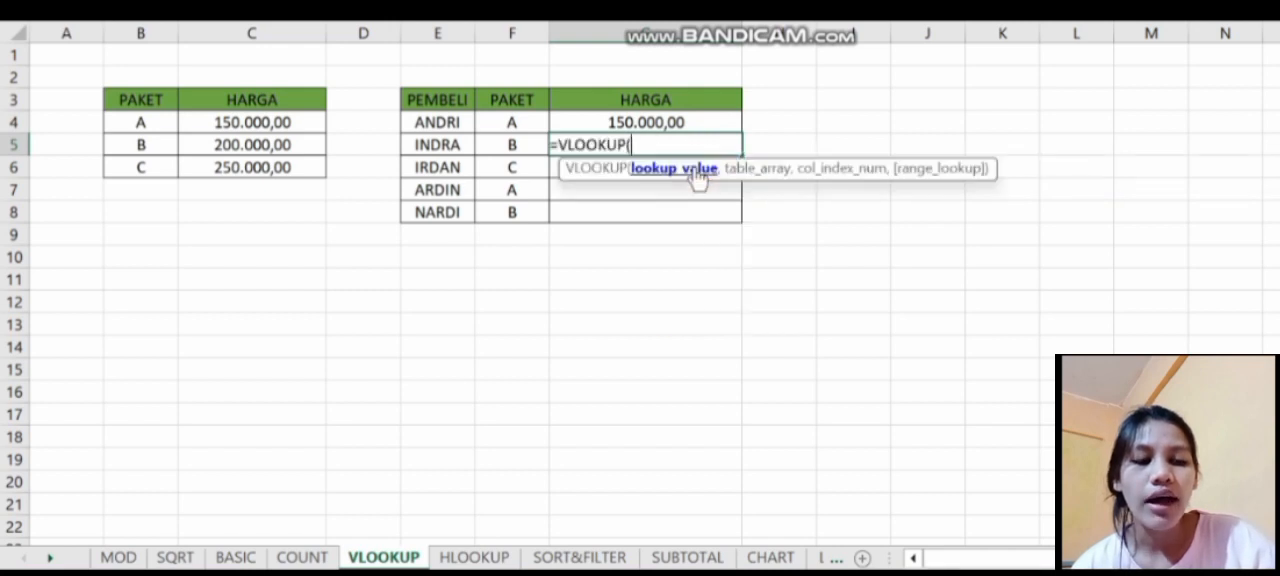
click(490, 148)
text(,)
drag(114, 96, 275, 158)
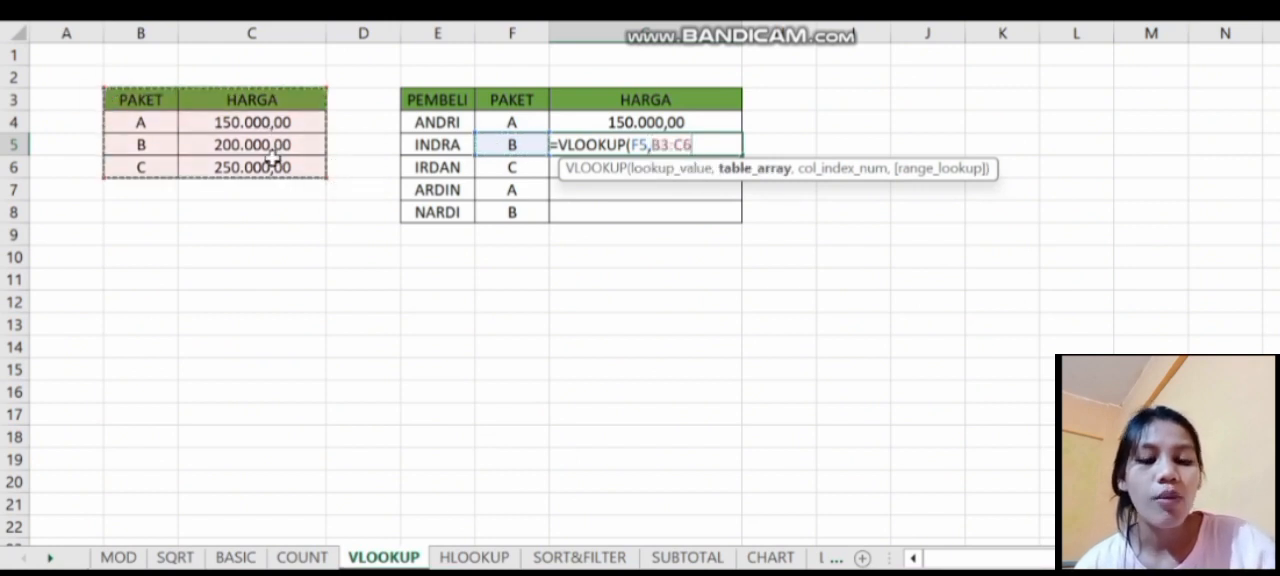
text(,2,)
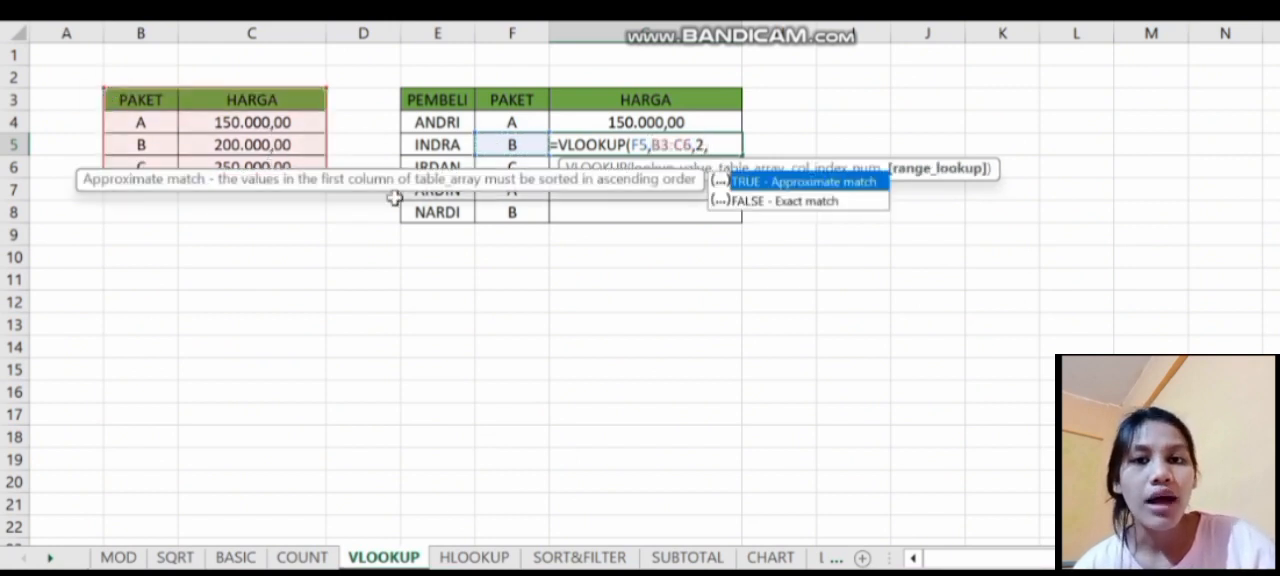
double_click(782, 198)
key(Return)
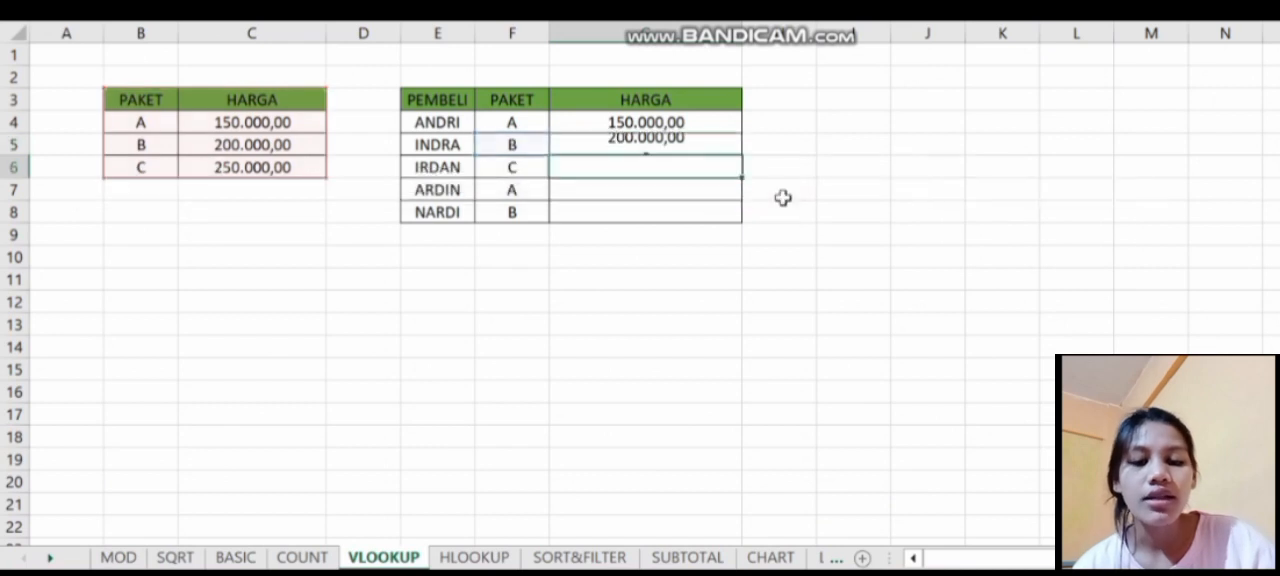
- Enter a VLOOKUP in G6 for the package in F6, using table B3:C6, column 2 and exact match FALSE
text(=VLOOKUP()
click(511, 167)
text(,)
drag(116, 98, 250, 167)
text(,2,)
double_click(790, 221)
key(Return)
- Enter a VLOOKUP in G7 for the package in F7, using table B3:C6, column 2 and exact match FALSE
text(=VLOOKUP()
click(511, 189)
drag(116, 98, 250, 167)
text(,2,)
double_click(790, 243)
key(Return)
- Enter a VLOOKUP in G8 for the package in F8, using table B3:C6, column 2 and exact match FALSE
text(=VLOOKUP()
click(511, 212)
text(,)
drag(116, 98, 250, 167)
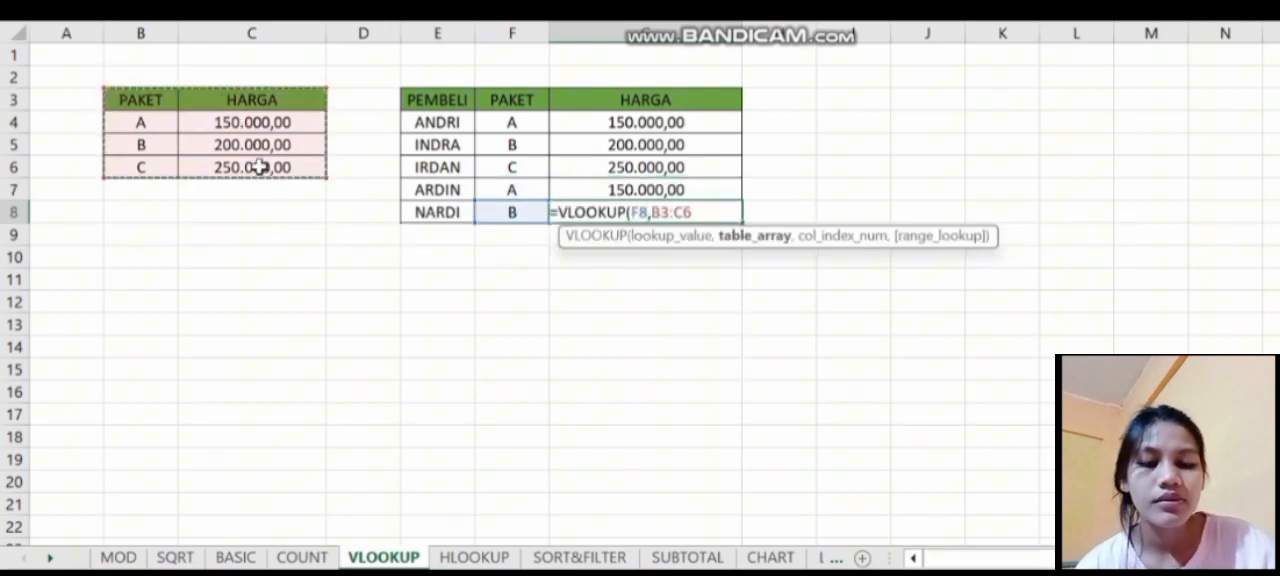
text(,2,)
double_click(835, 268)
key(Return)
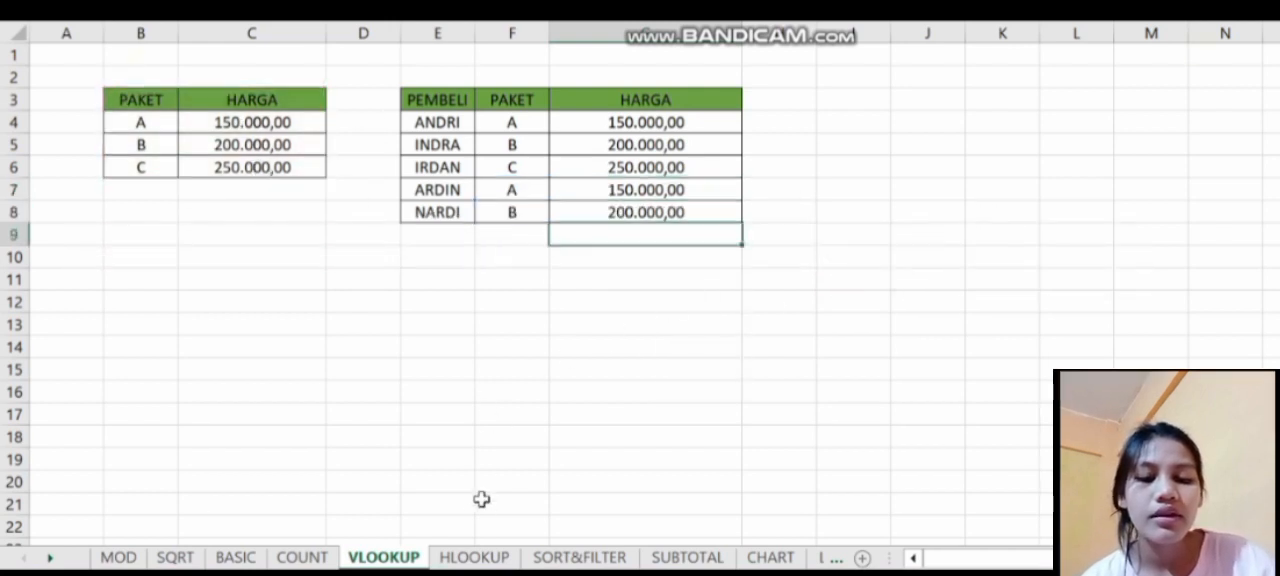
- On the HLOOKUP sheet, enter an HLOOKUP in C9 for the package in B9, using table A4:D5, row 2 and exact match FALSE
click(474, 557)
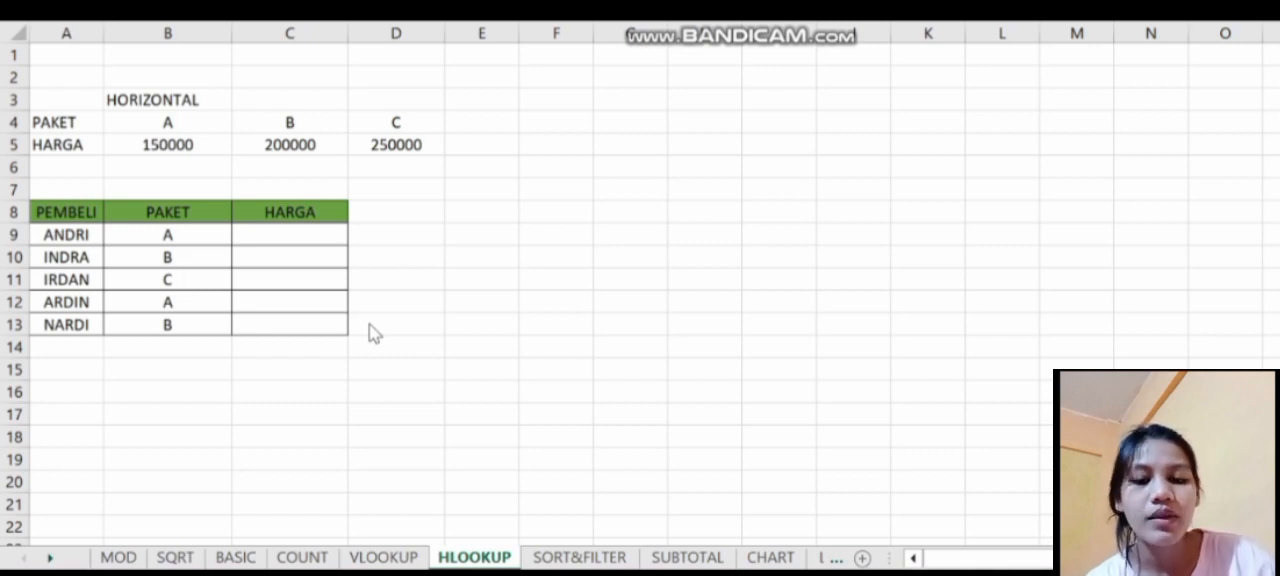
click(266, 240)
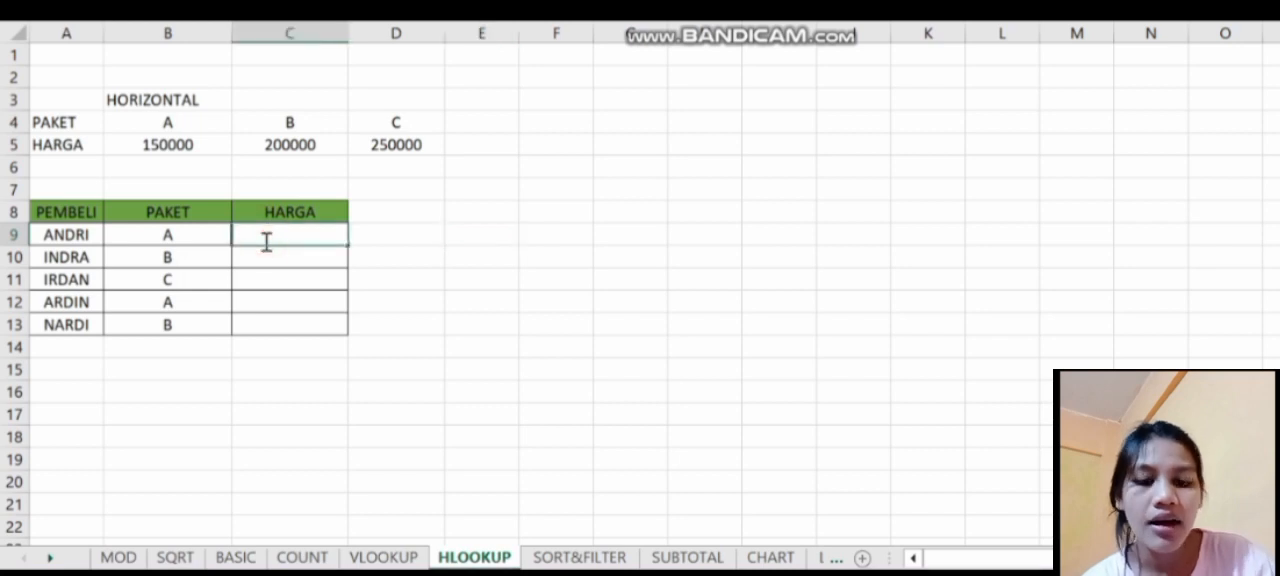
text(=HL)
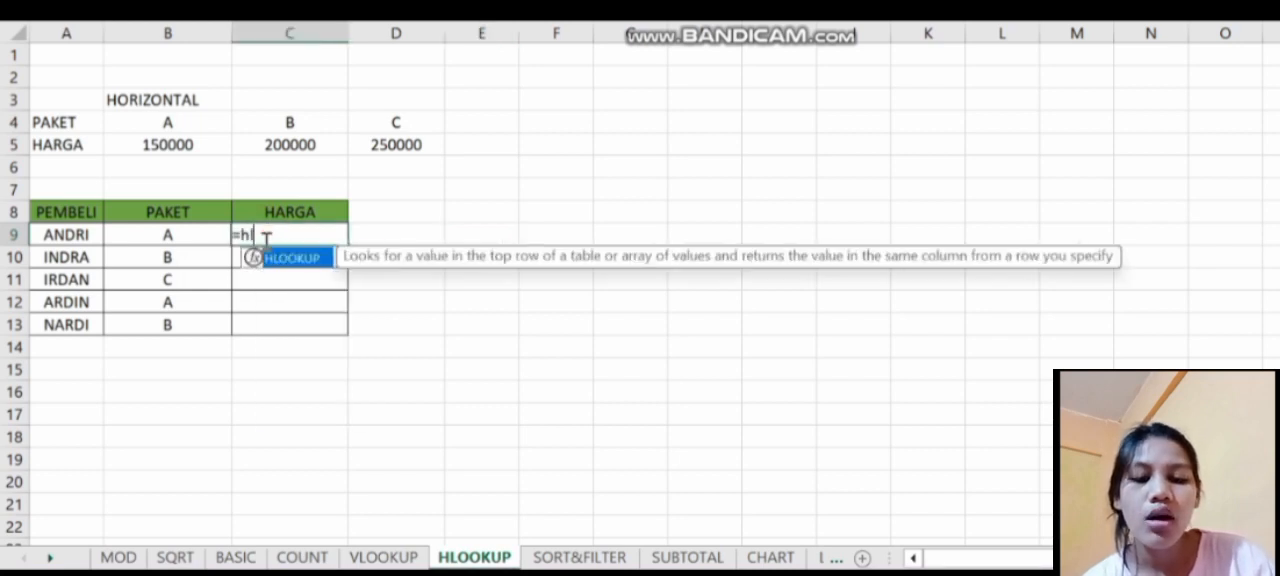
double_click(308, 259)
click(188, 240)
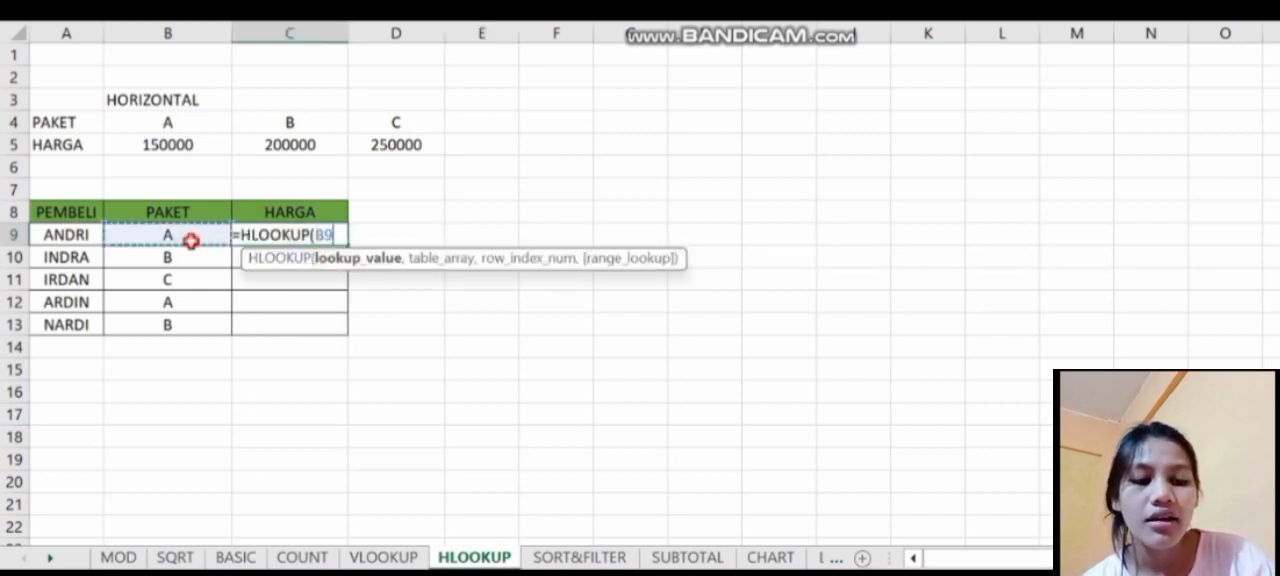
text(,)
drag(34, 122, 404, 165)
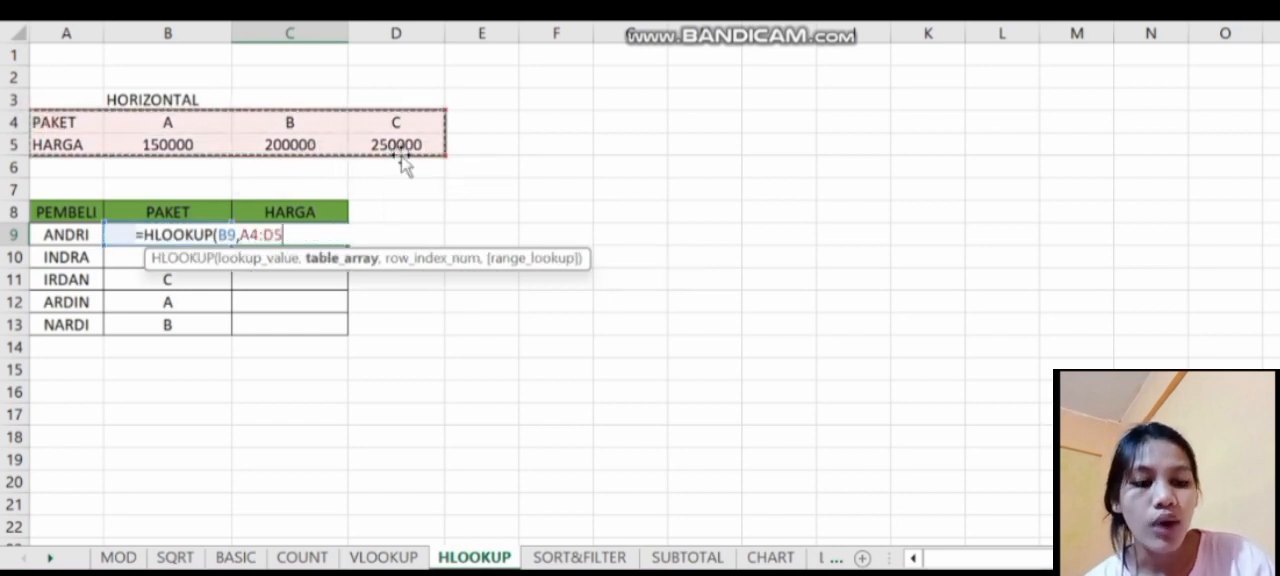
text(,2,)
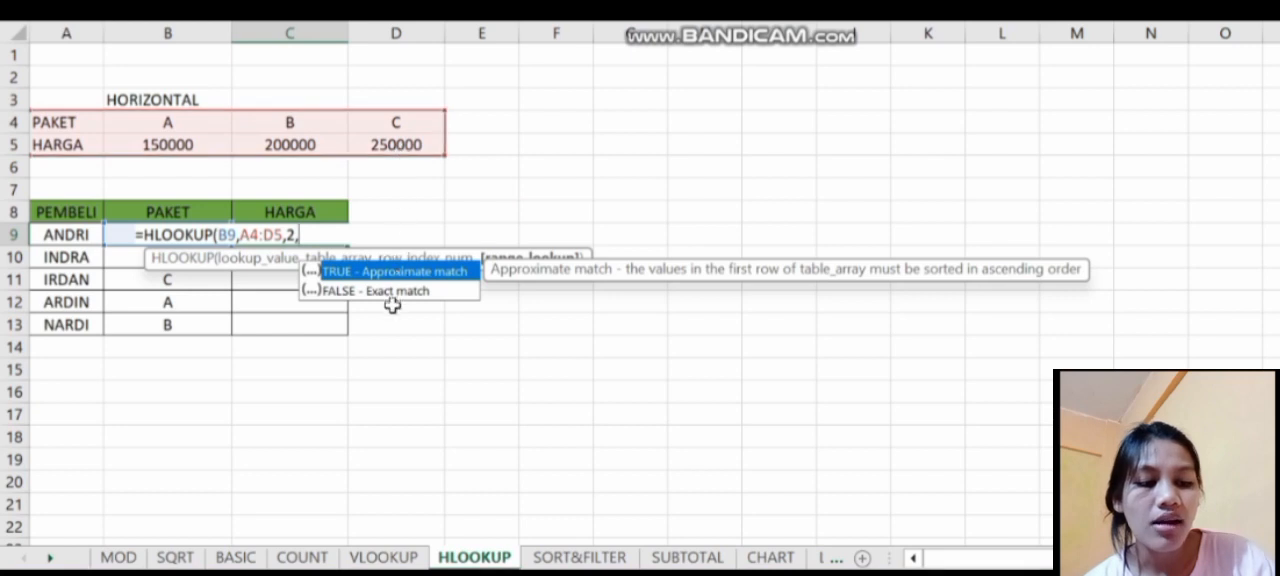
double_click(391, 300)
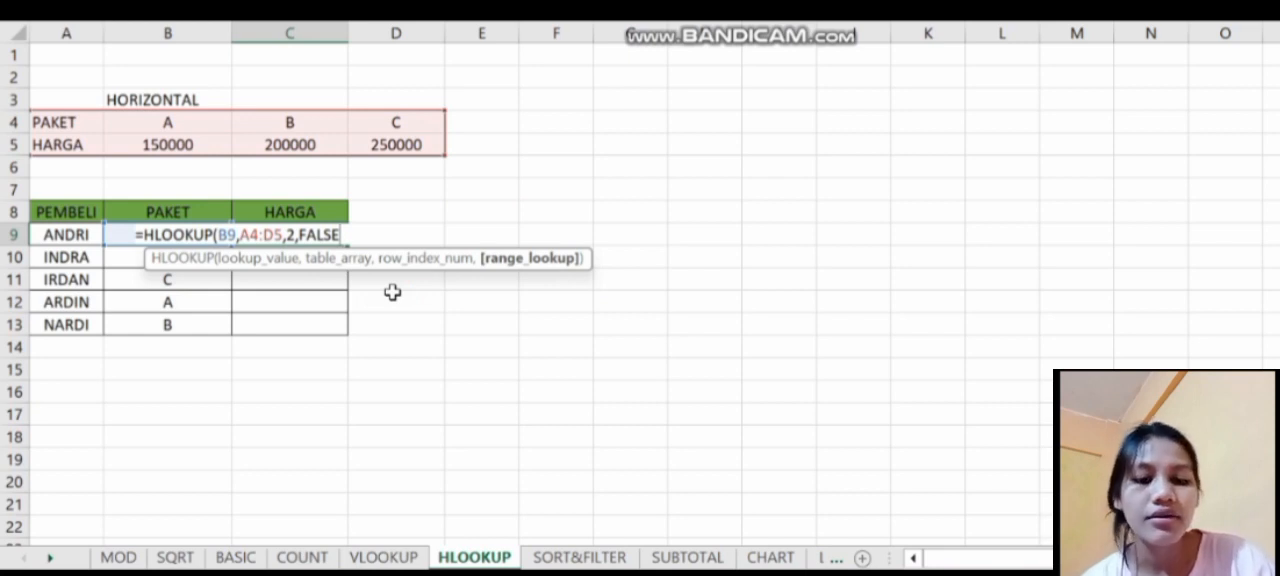
text())
key(Return)
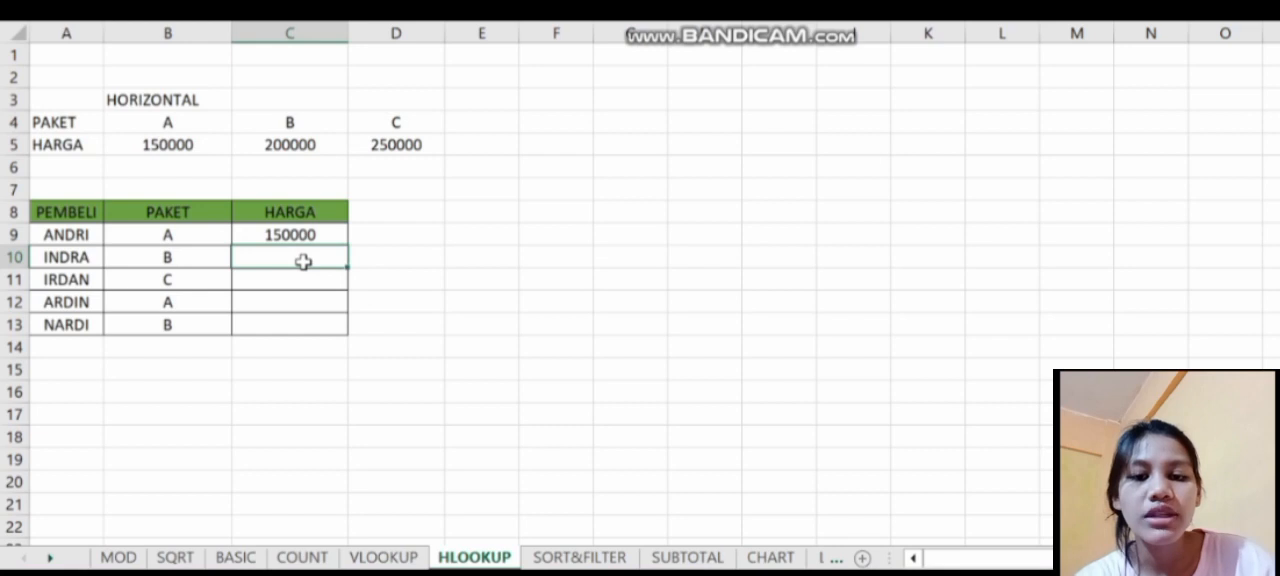
- Enter an HLOOKUP in C10 for the package in B10, using table A4:D5, row 2 and exact match FALSE
text(=h)
double_click(364, 365)
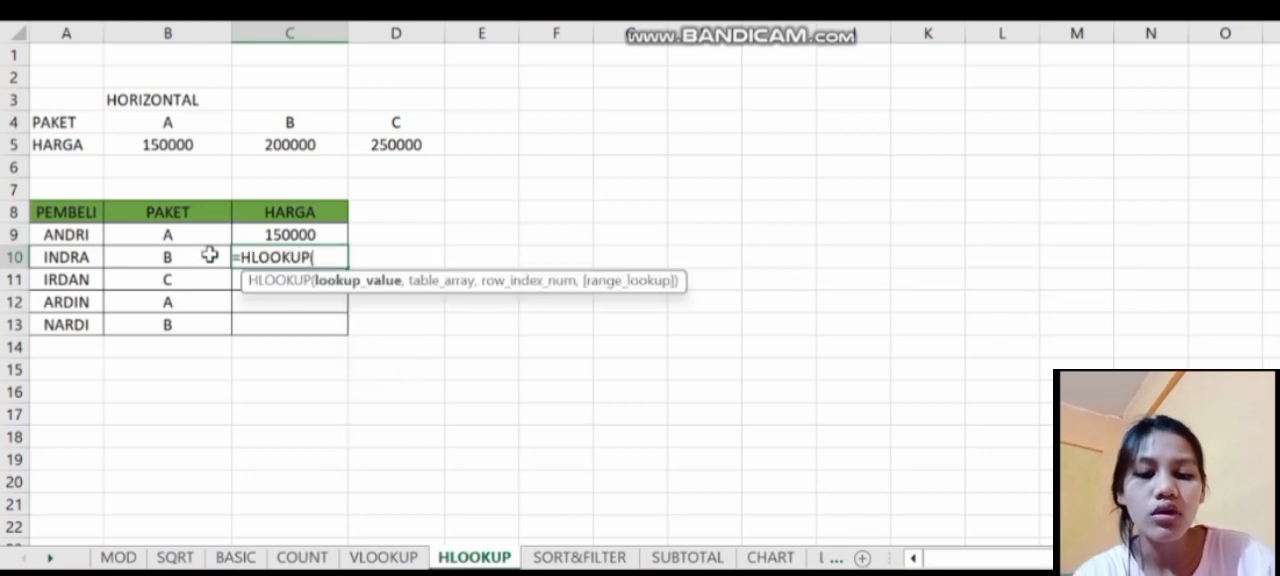
click(209, 255)
text(,)
drag(45, 121, 395, 140)
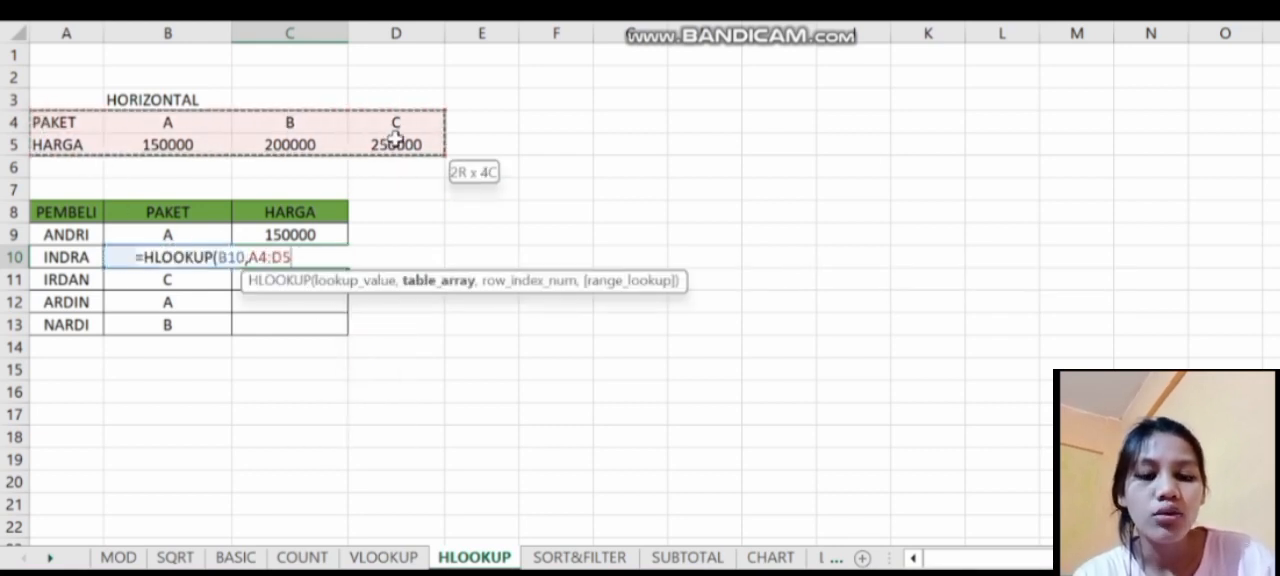
text(,2,)
double_click(422, 316)
key(Return)
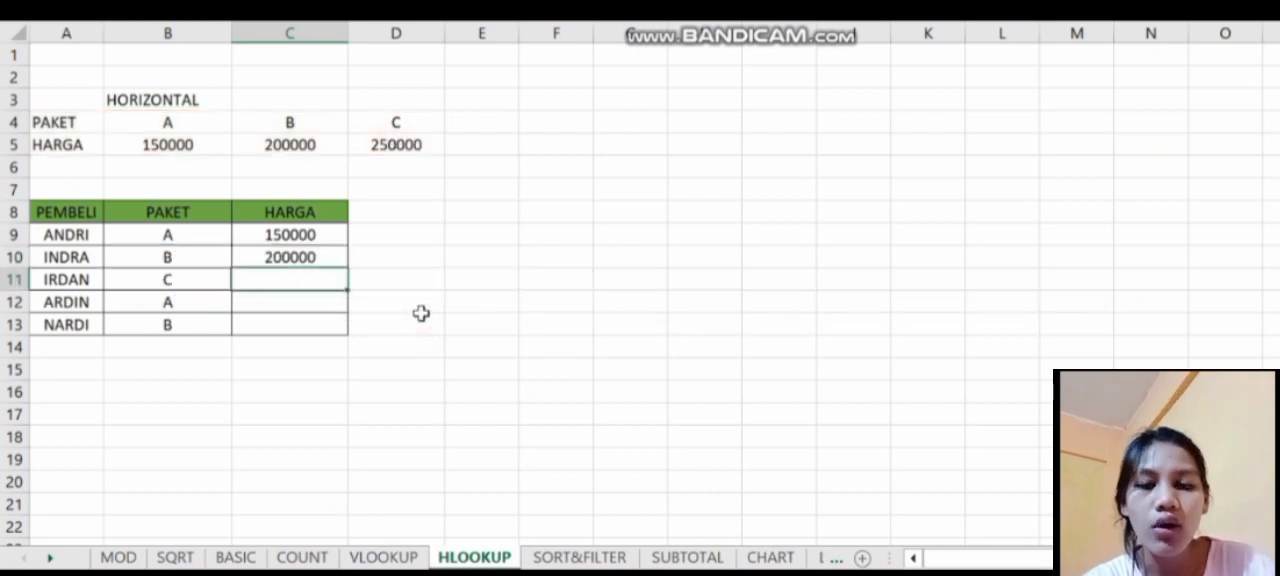
- Enter an HLOOKUP in C11 for the package in B11, using table A4:D5, row 2 and exact match FALSE
text(=HLOOKUP()
click(203, 282)
text(,)
drag(67, 122, 396, 145)
text(,2,)
double_click(425, 330)
- Enter an HLOOKUP in C12 for the package in B12, using table A4:D5 and row 2
drag(326, 112, 396, 145)
text(,2,)
key(Return)
- Enter an HLOOKUP in C13 for the package in B13, using table A4:D5
text(=hl)
double_click(351, 349)
click(190, 325)
drag(67, 122, 390, 146)
key(Return)
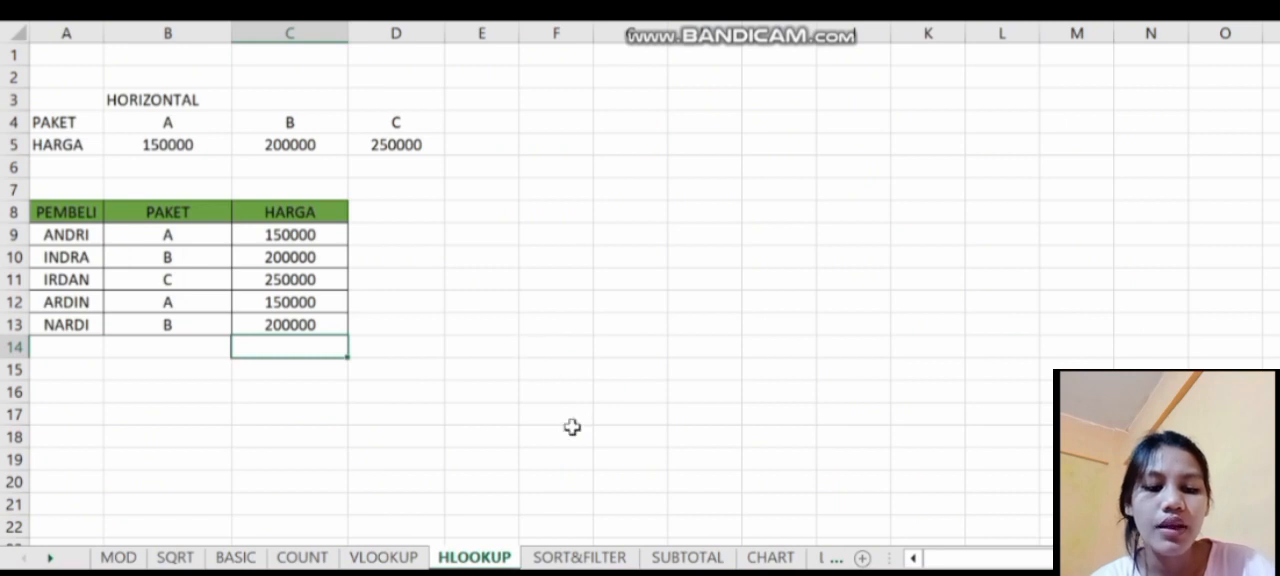
- On the SORT&FILTER sheet, sort table B3:D11 by the cell values of HARGA from smallest to largest
click(582, 557)
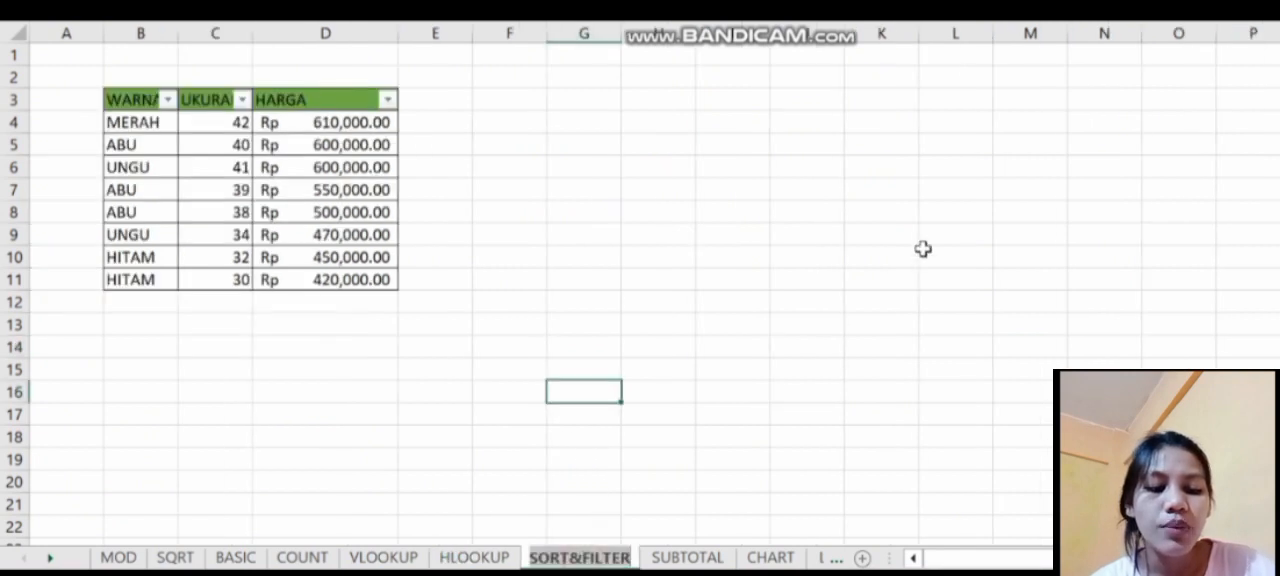
key(Escape)
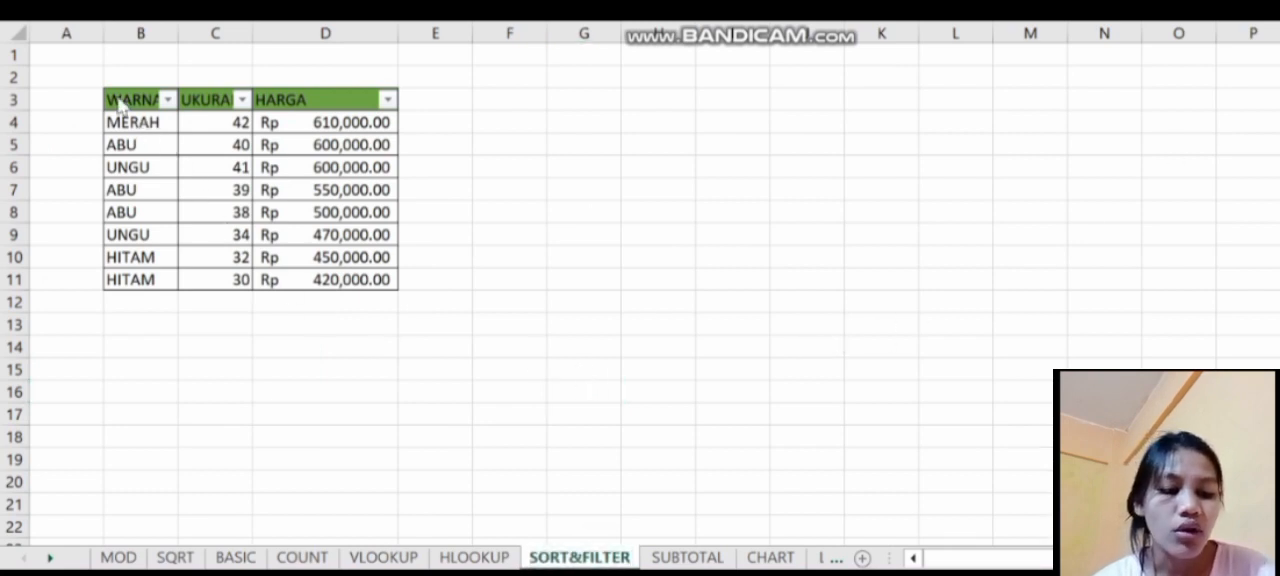
drag(108, 98, 343, 282)
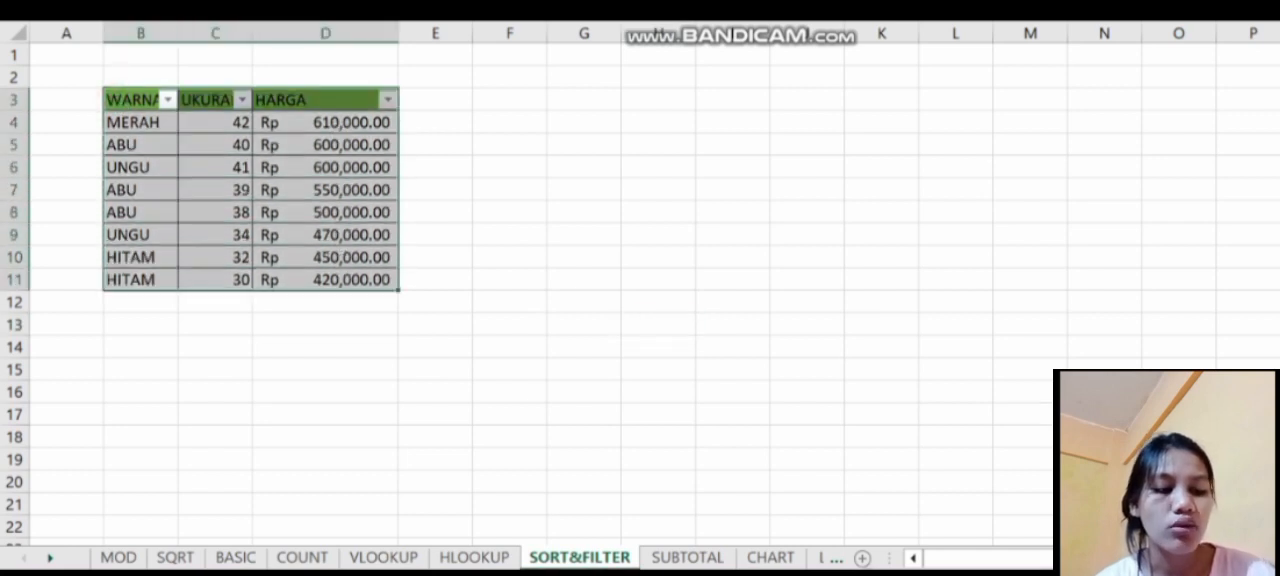
click(656, 8)
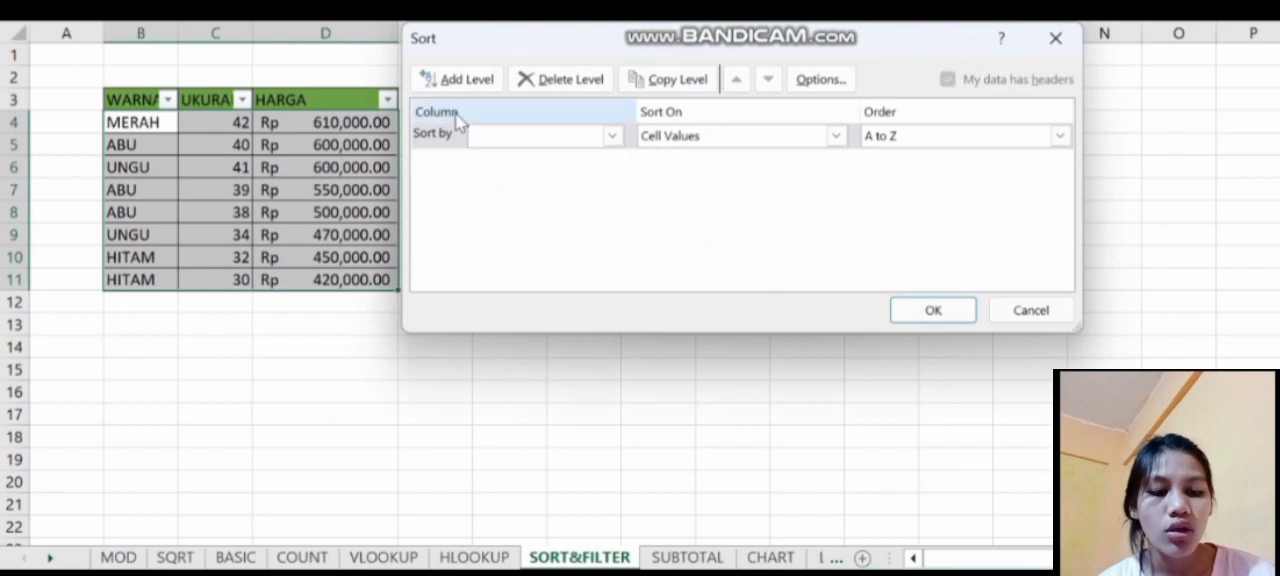
click(614, 137)
click(586, 192)
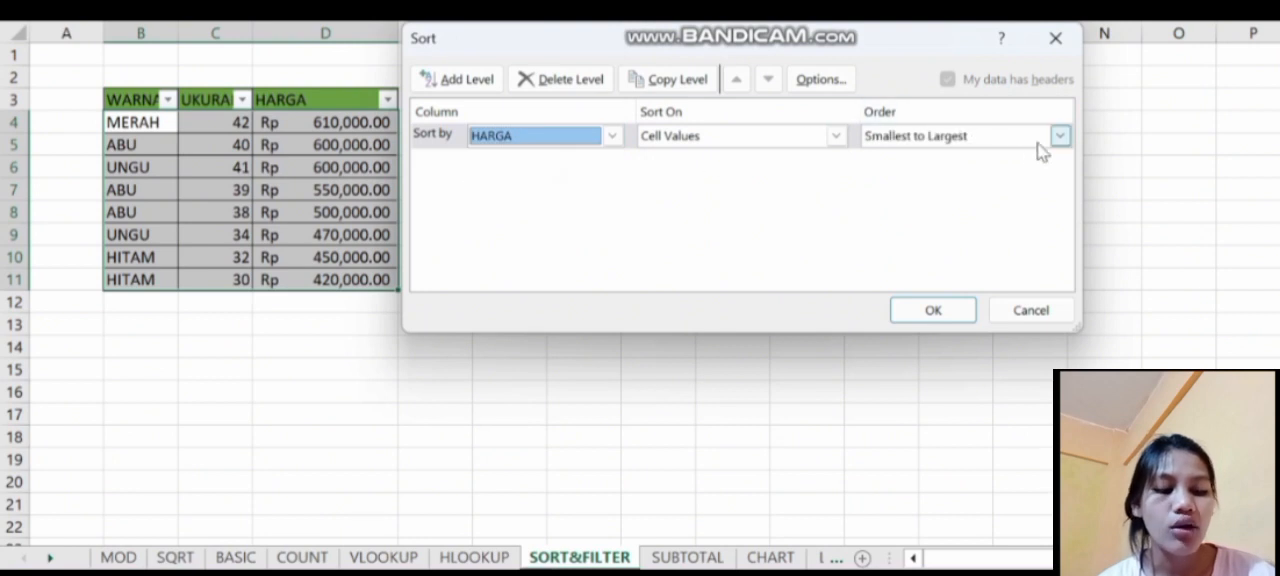
click(1062, 140)
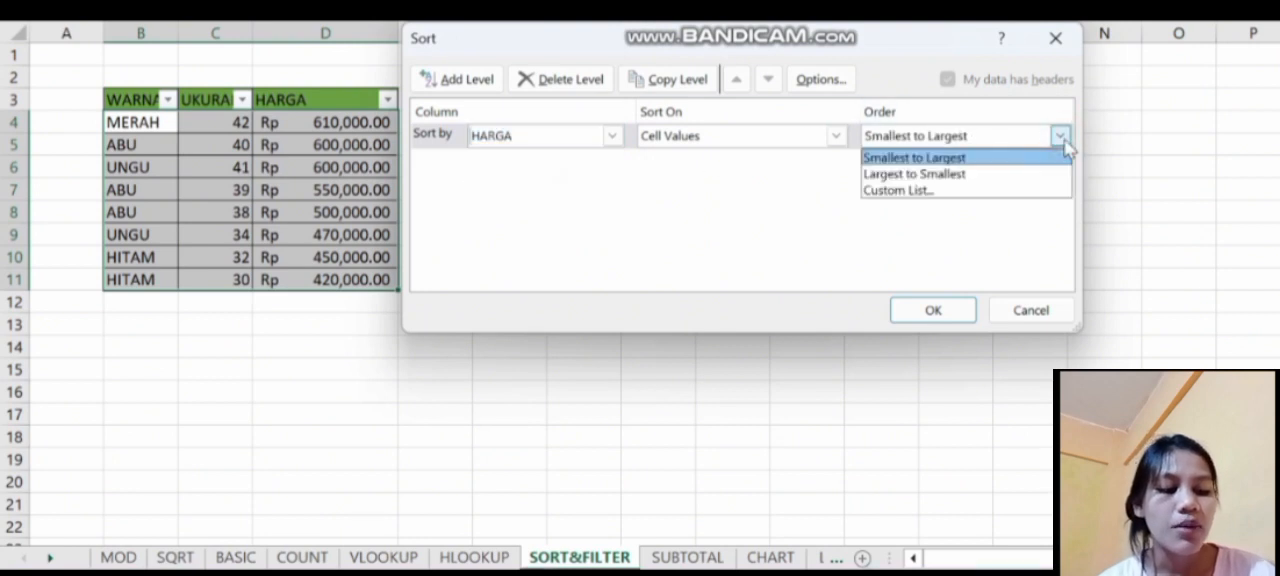
click(975, 157)
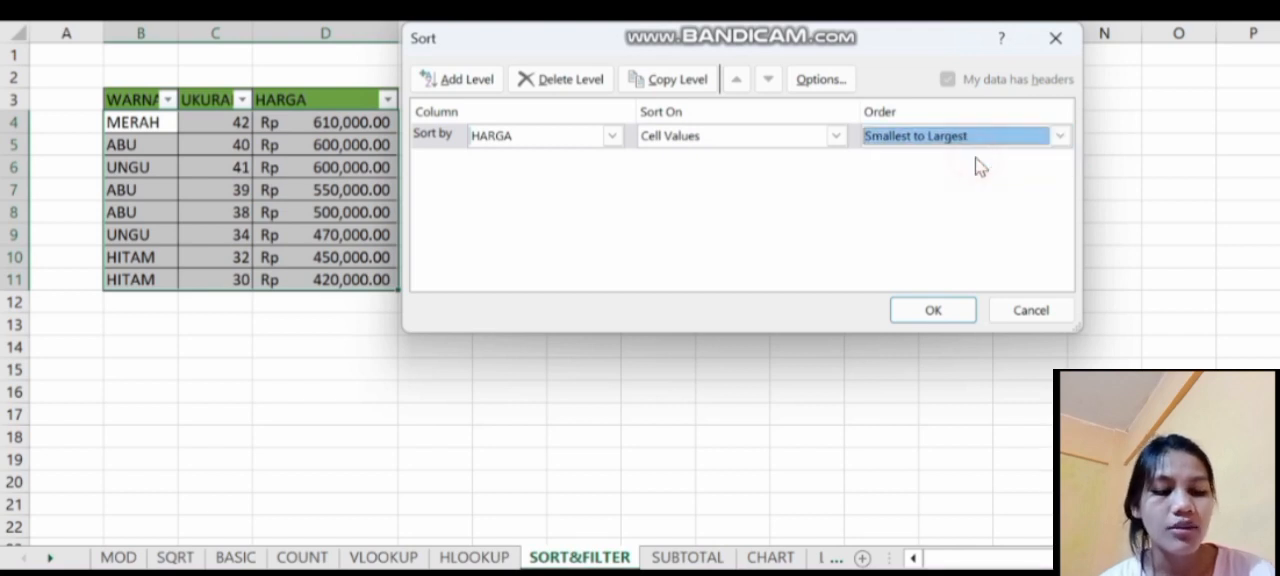
click(942, 313)
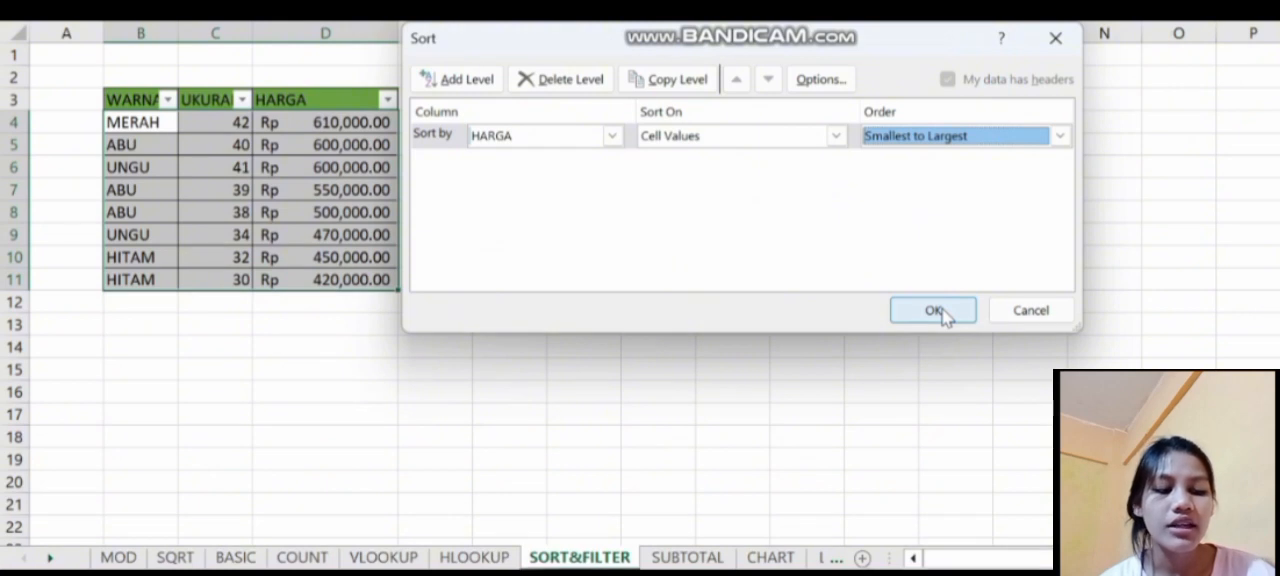
click(942, 313)
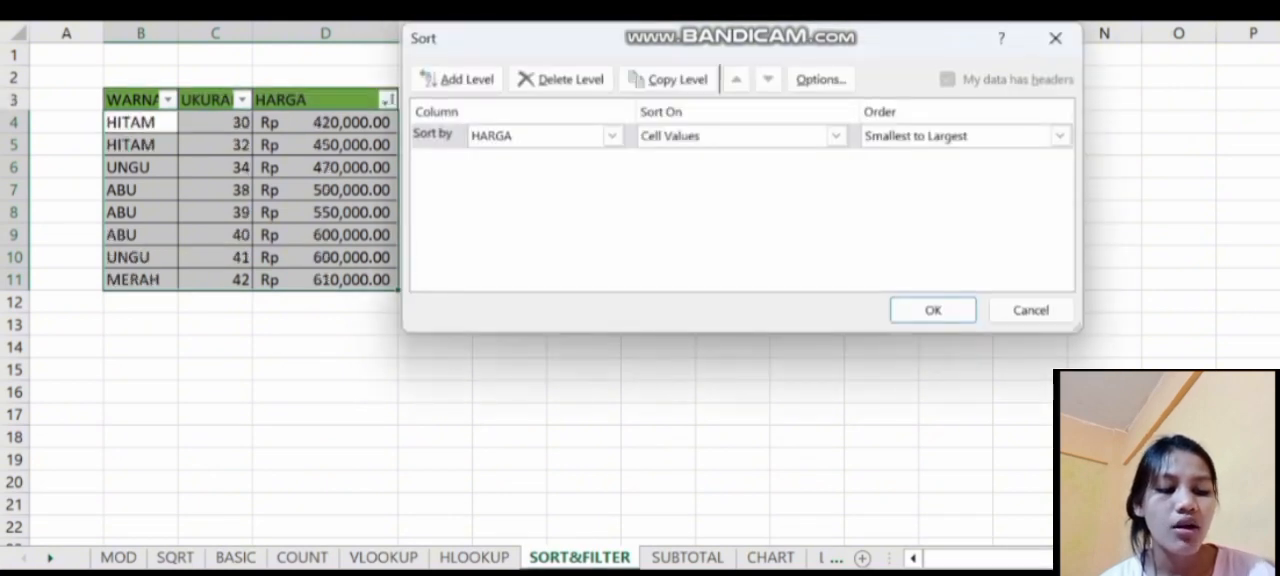
- Sort the table by HARGA again, with the order set to largest to smallest
click(1060, 137)
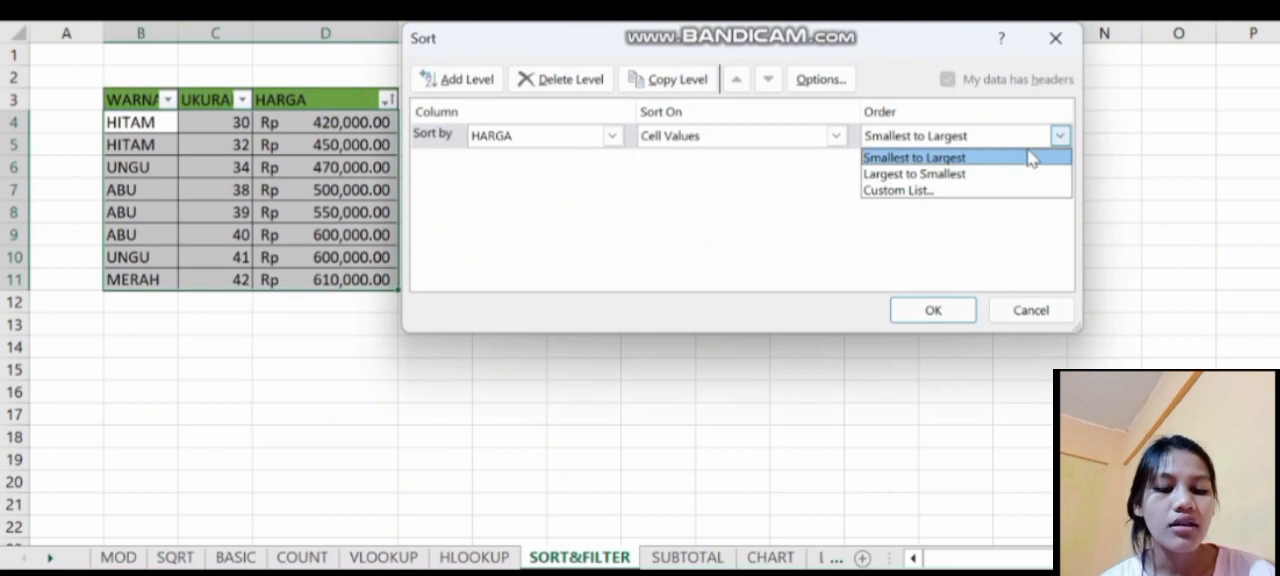
click(955, 180)
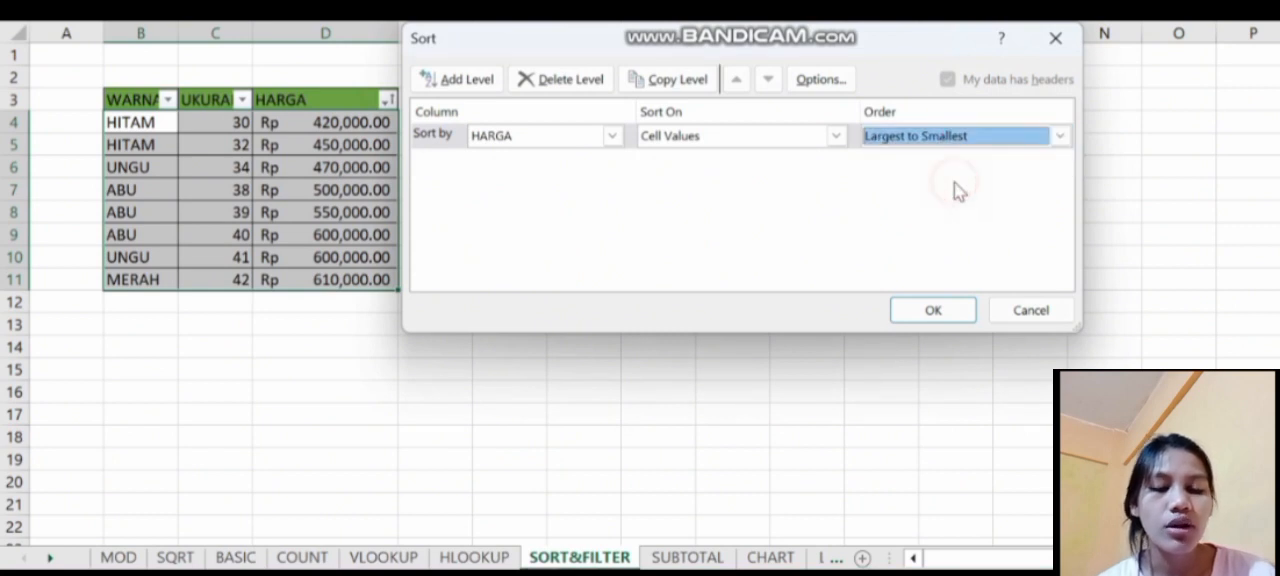
click(934, 311)
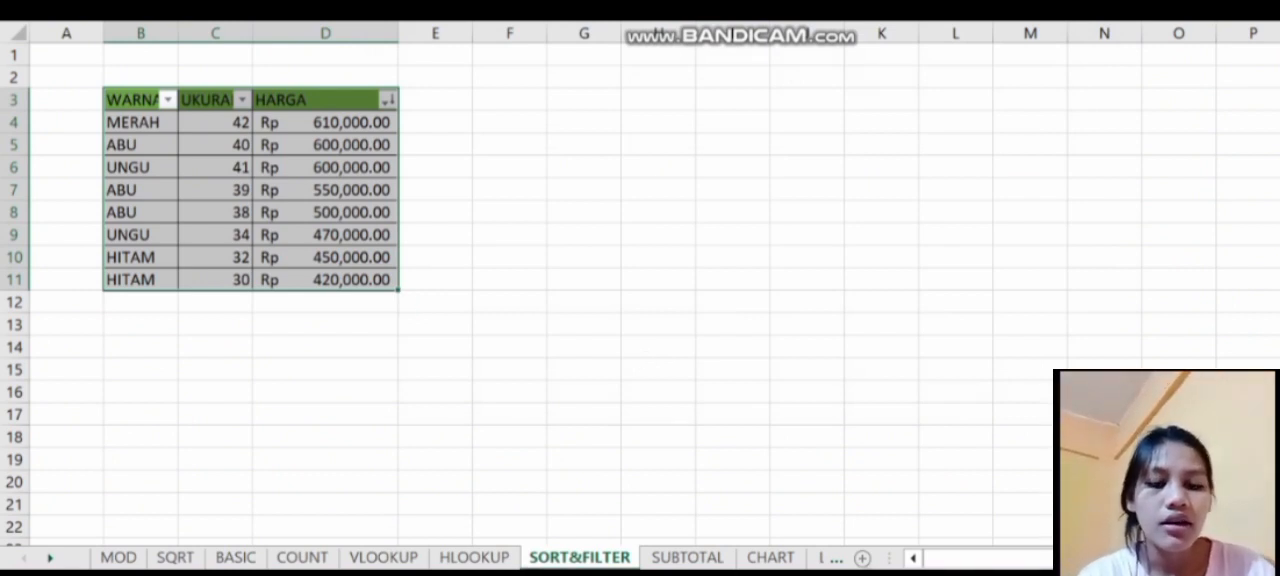
- Turn the table's filter off and on again, and filter WARNA to only HITAM and UNGU
key(ctrl+shift+l)
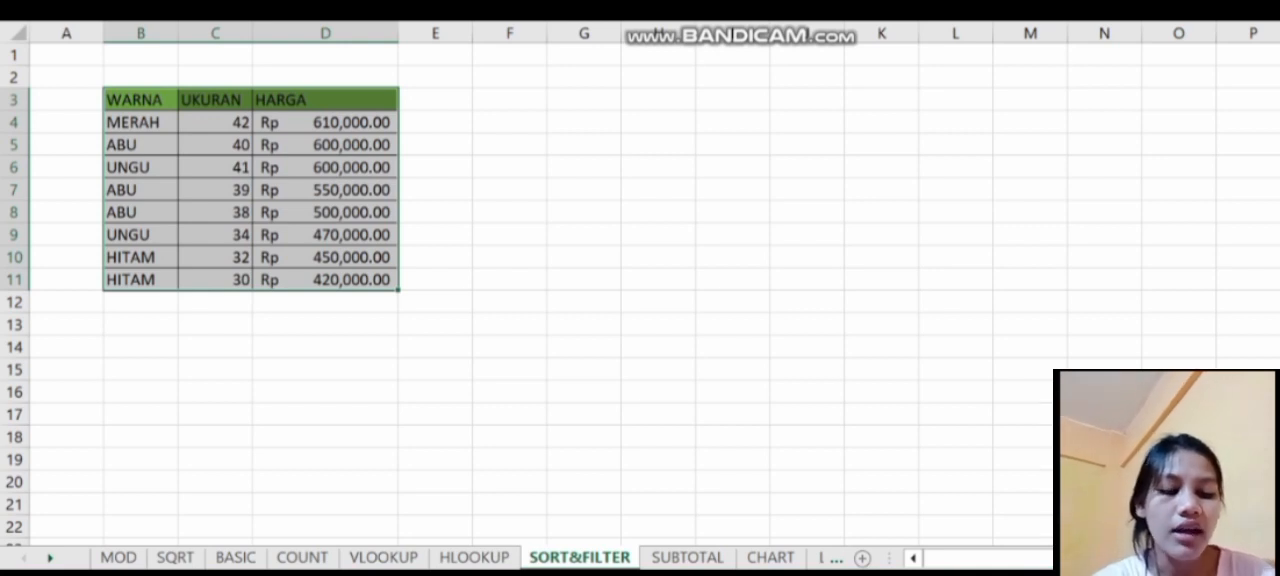
key(ctrl+shift+l)
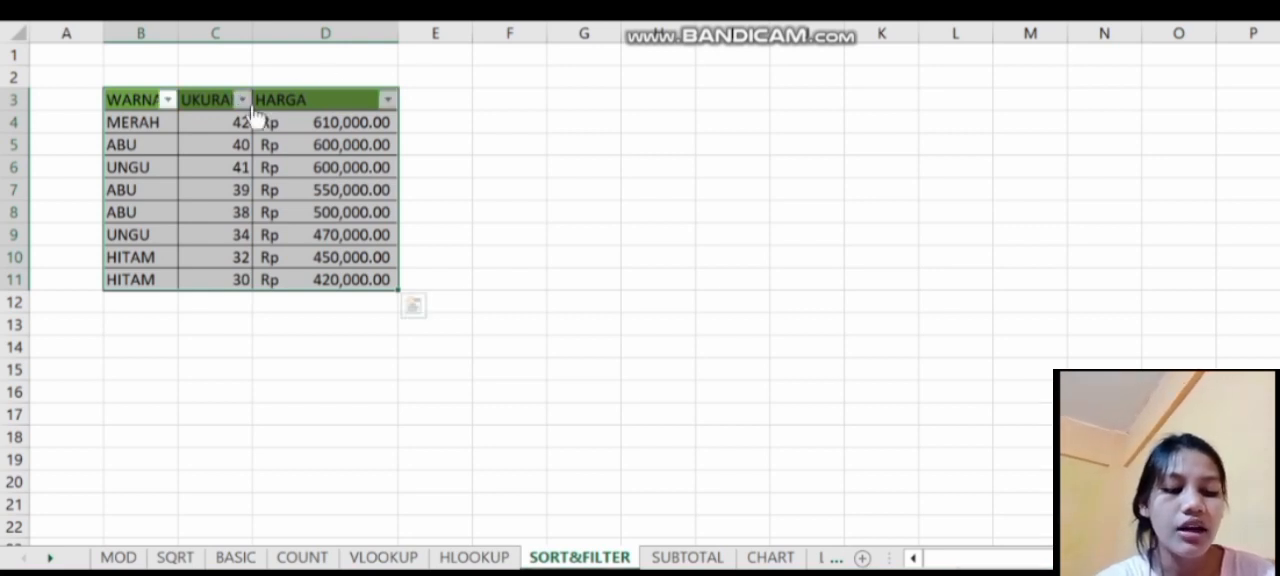
click(169, 100)
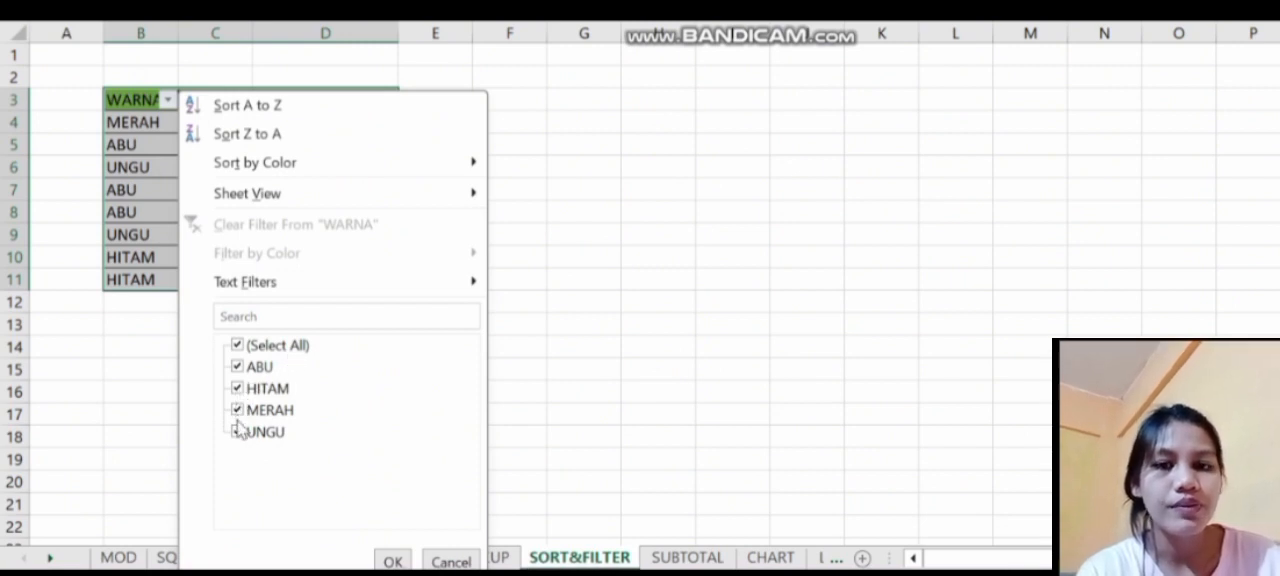
click(238, 346)
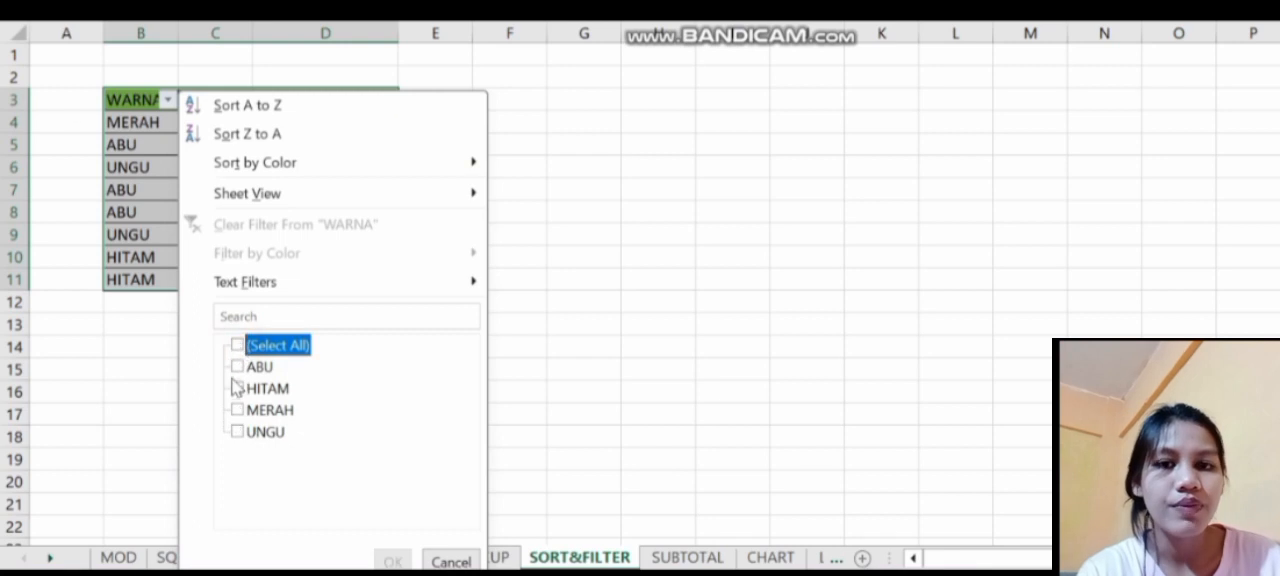
click(237, 389)
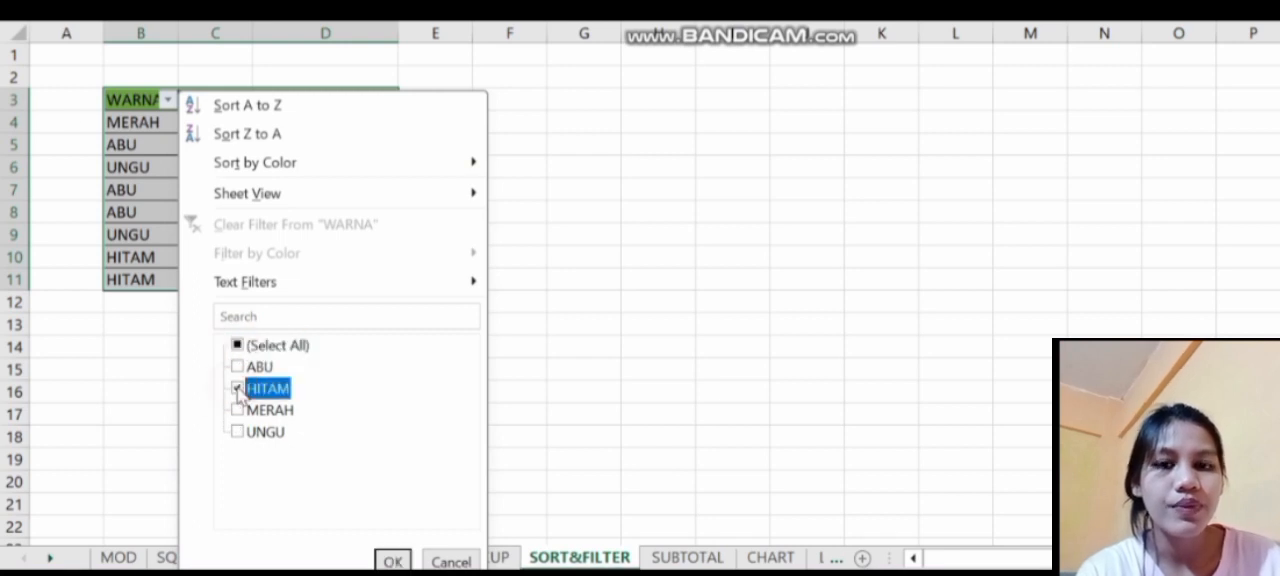
click(237, 433)
click(392, 561)
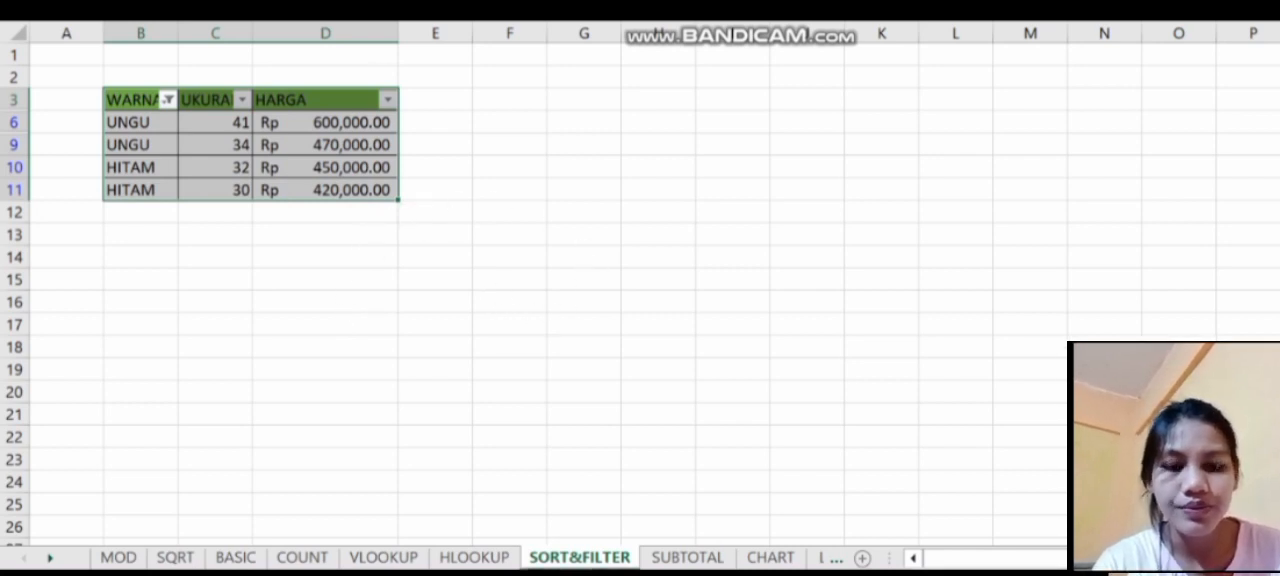
- Reset the WARNA filter by selecting all colours again
click(168, 100)
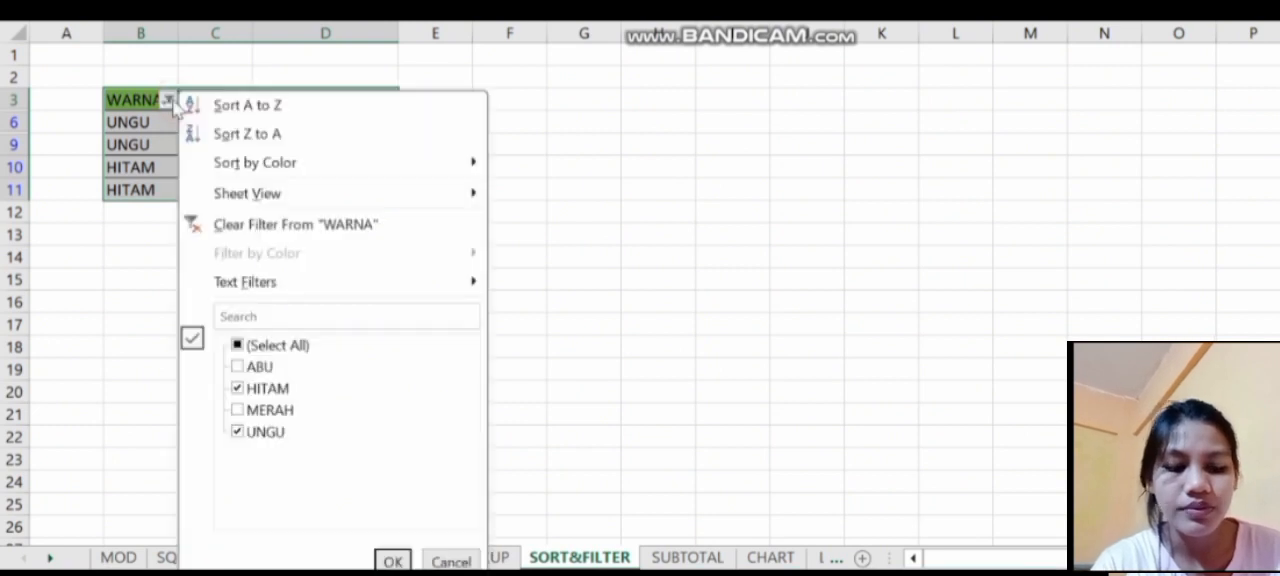
click(242, 345)
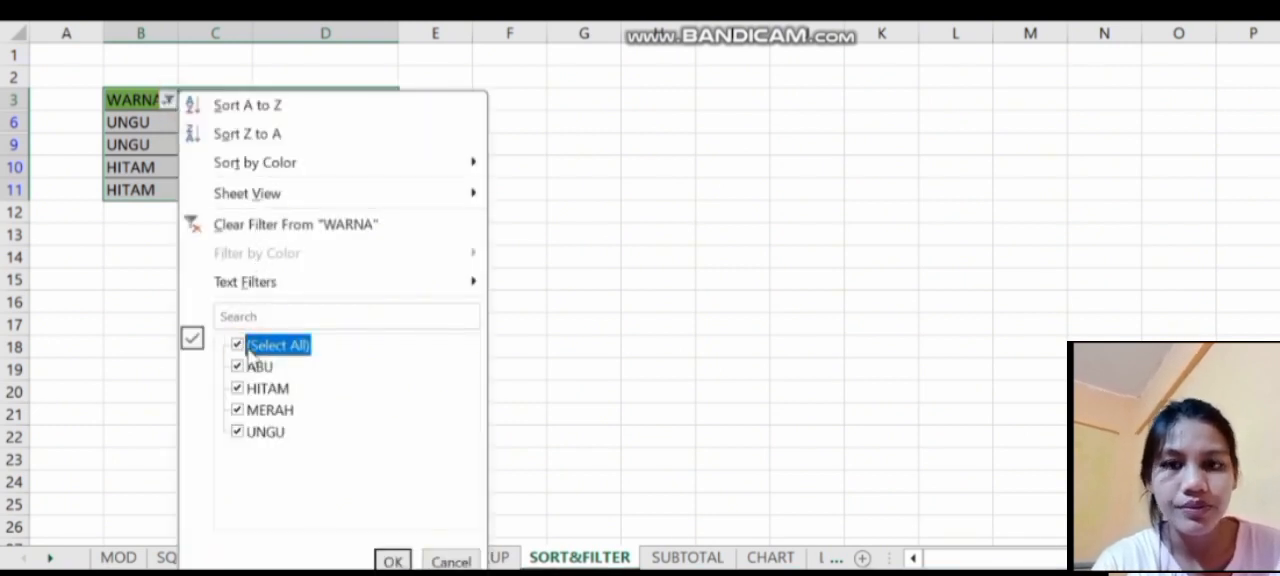
click(392, 561)
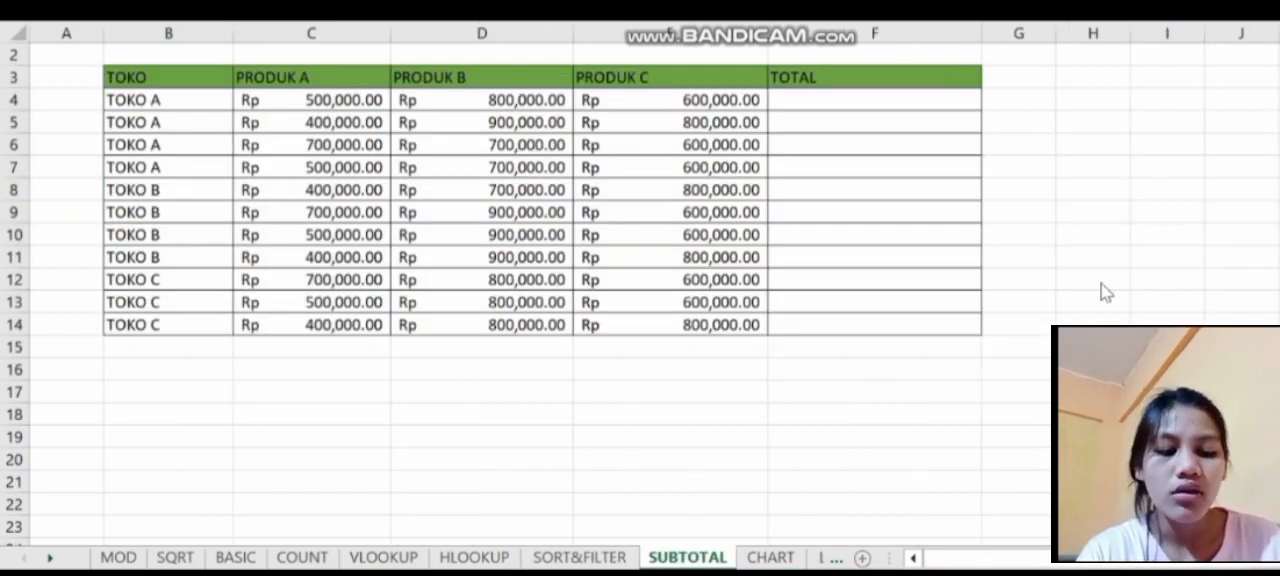
- On the SUBTOTAL sheet, calculate the first row's TOTAL in F4 with a SUM of C4:E4
click(876, 100)
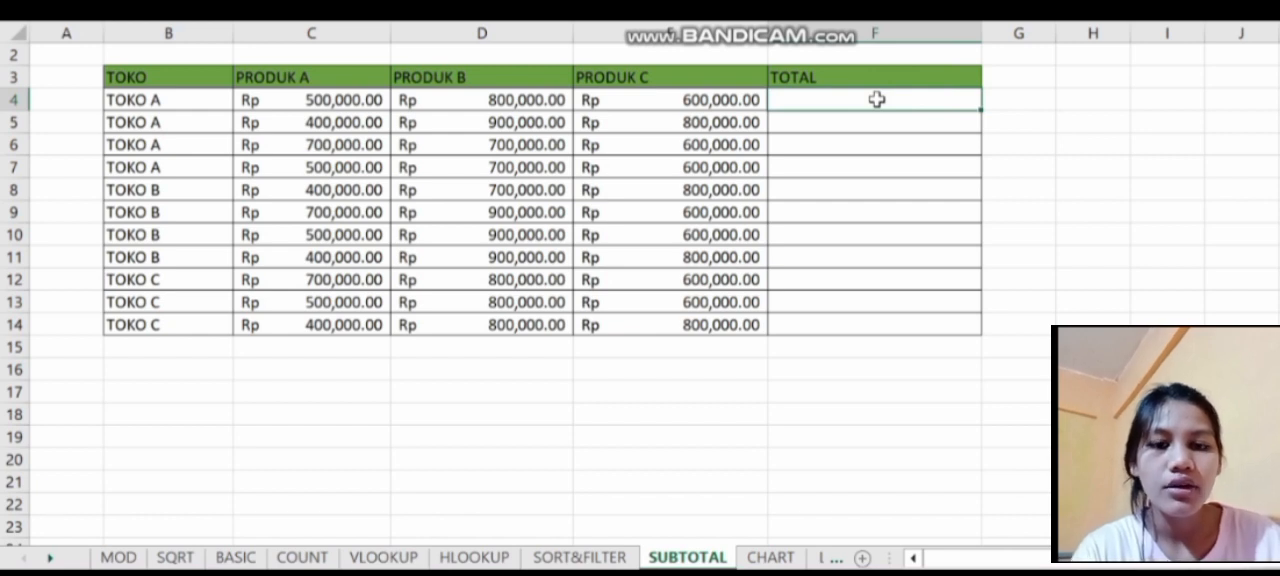
text(=su)
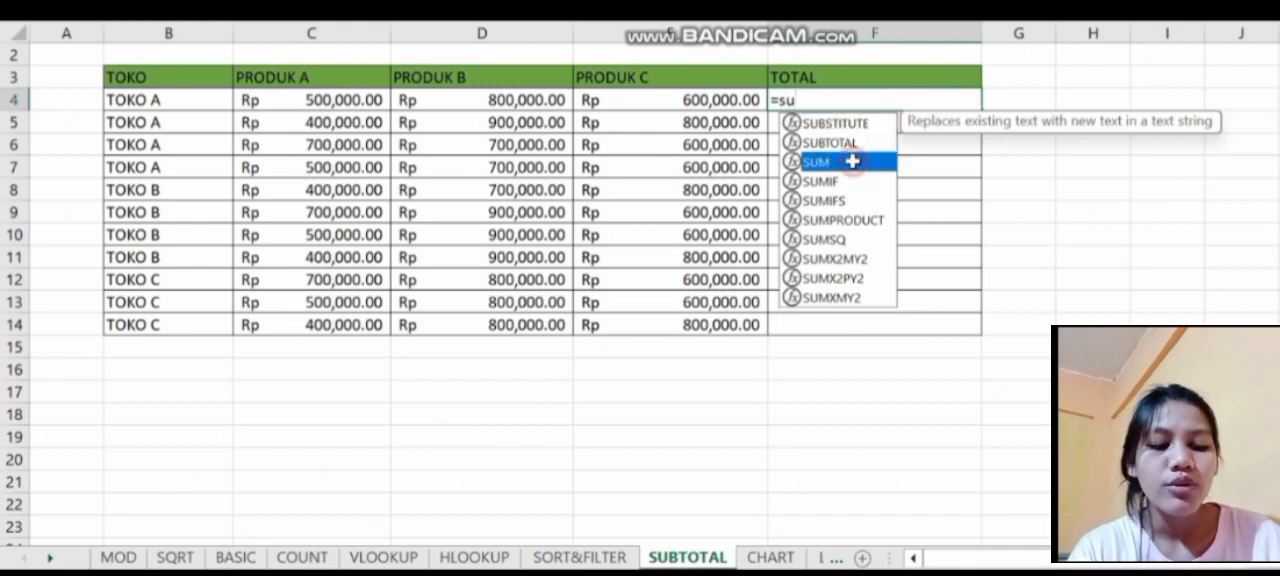
double_click(851, 163)
drag(252, 102, 628, 100)
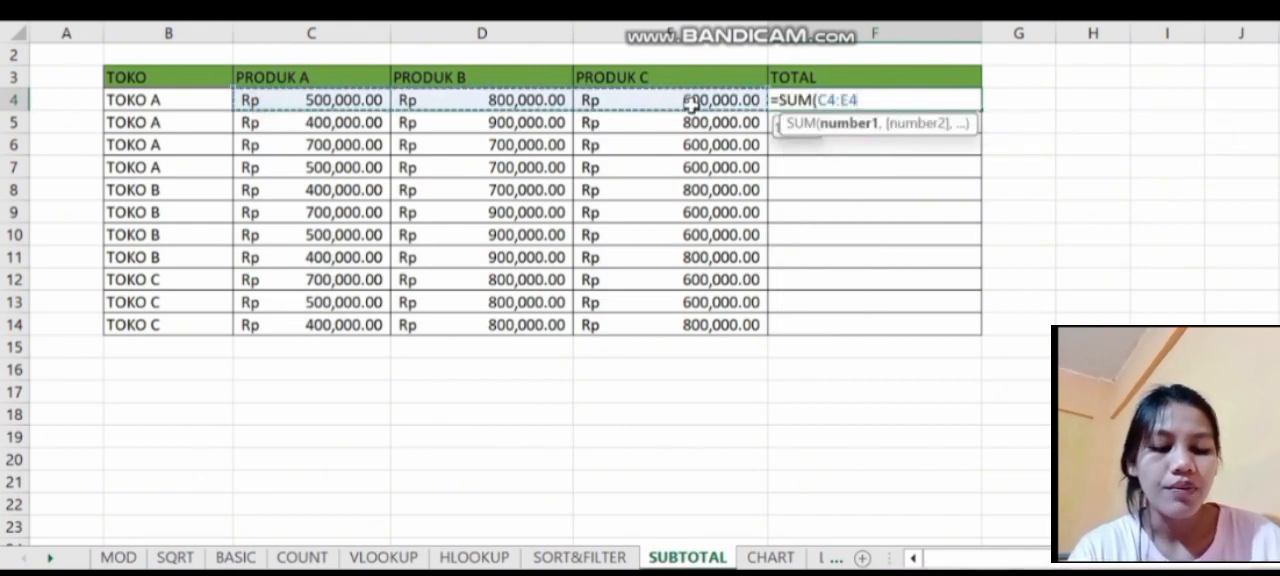
key(Return)
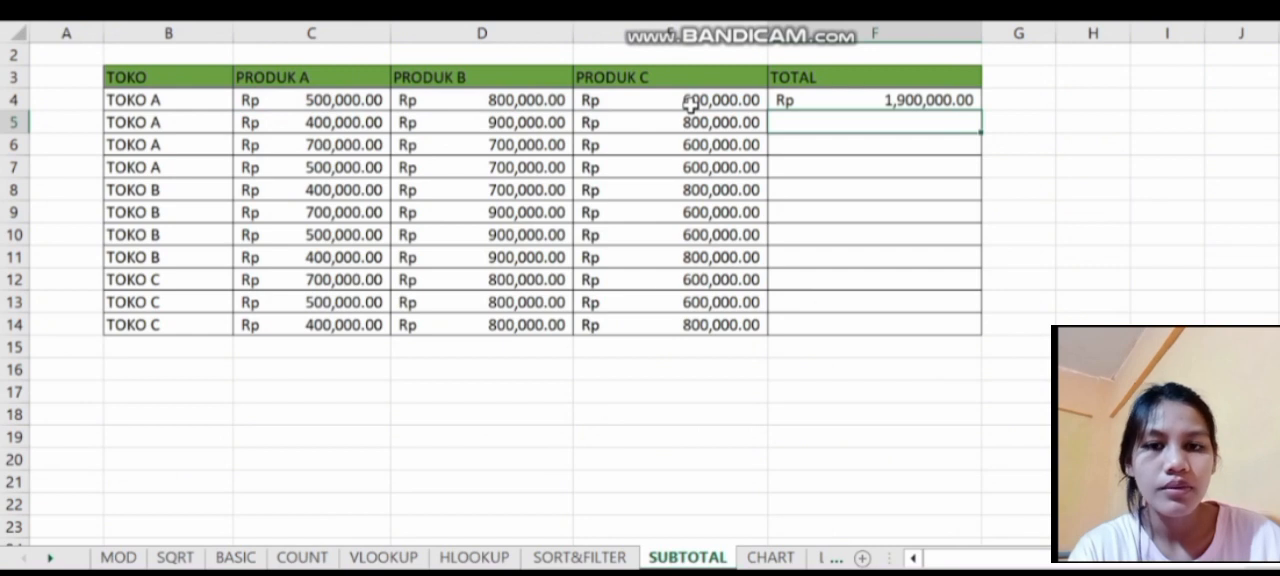
- Calculate the second TOKO A row's TOTAL in F5 with a SUM of C5:E5
text(=sum)
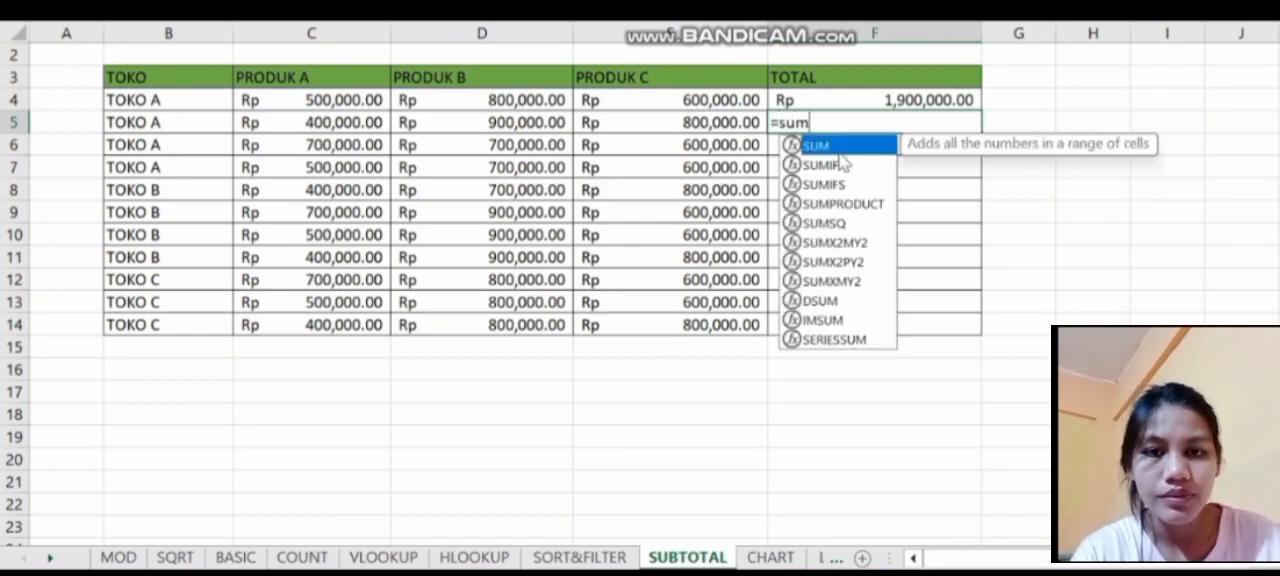
double_click(840, 158)
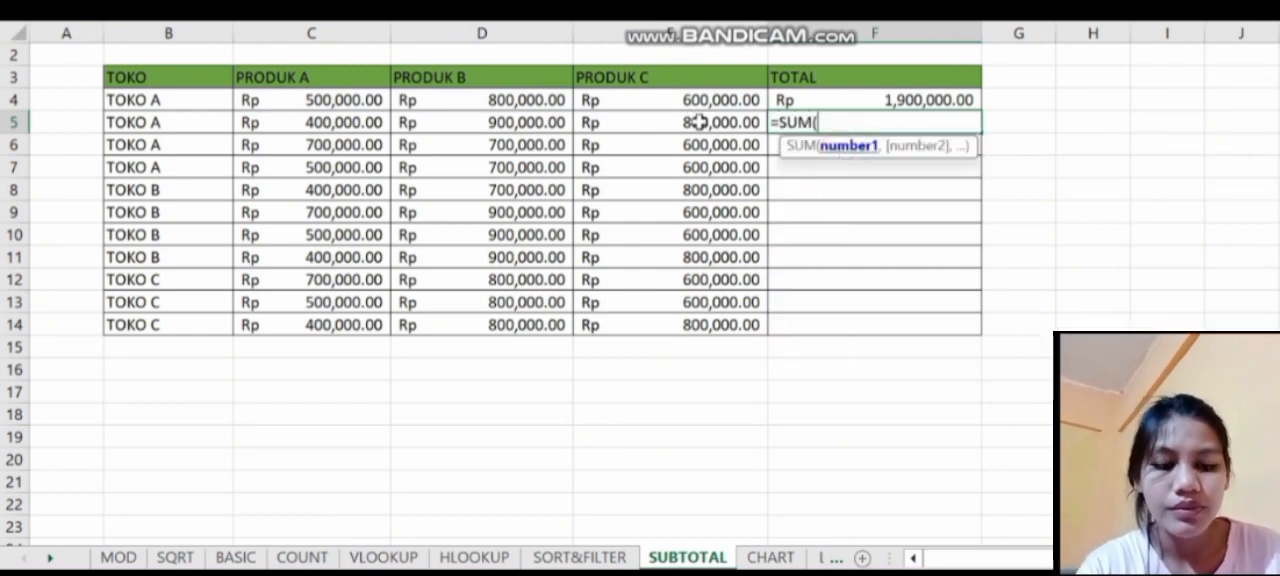
drag(300, 123, 706, 123)
key(Return)
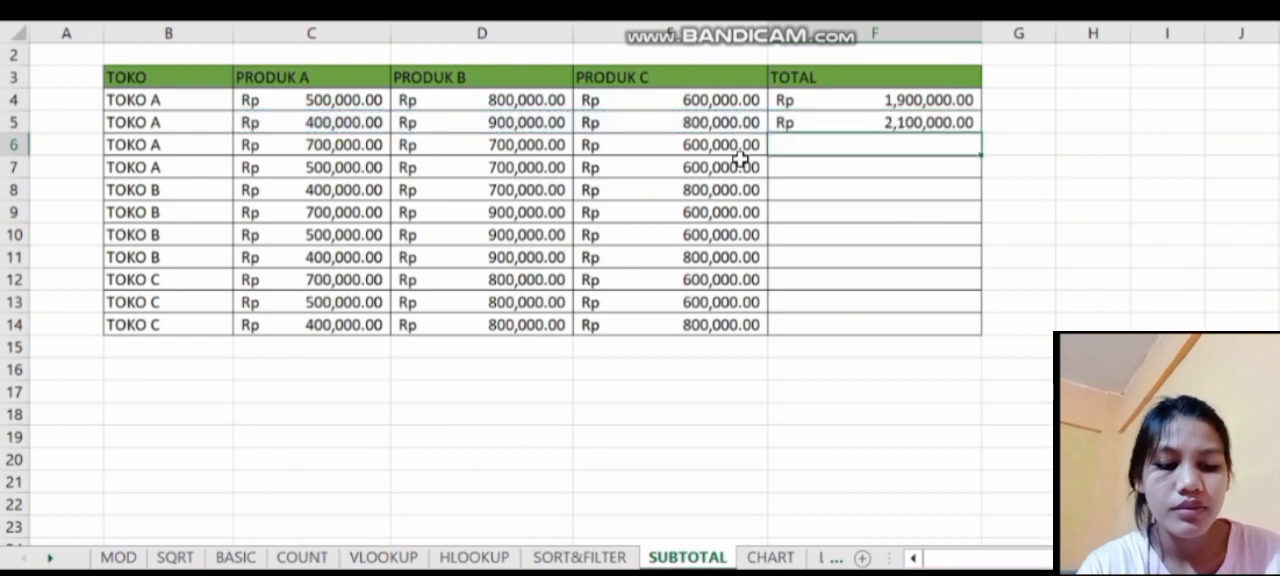
- Calculate the third TOKO A row's TOTAL in F6 with a SUM of C6:E6
text(=sum)
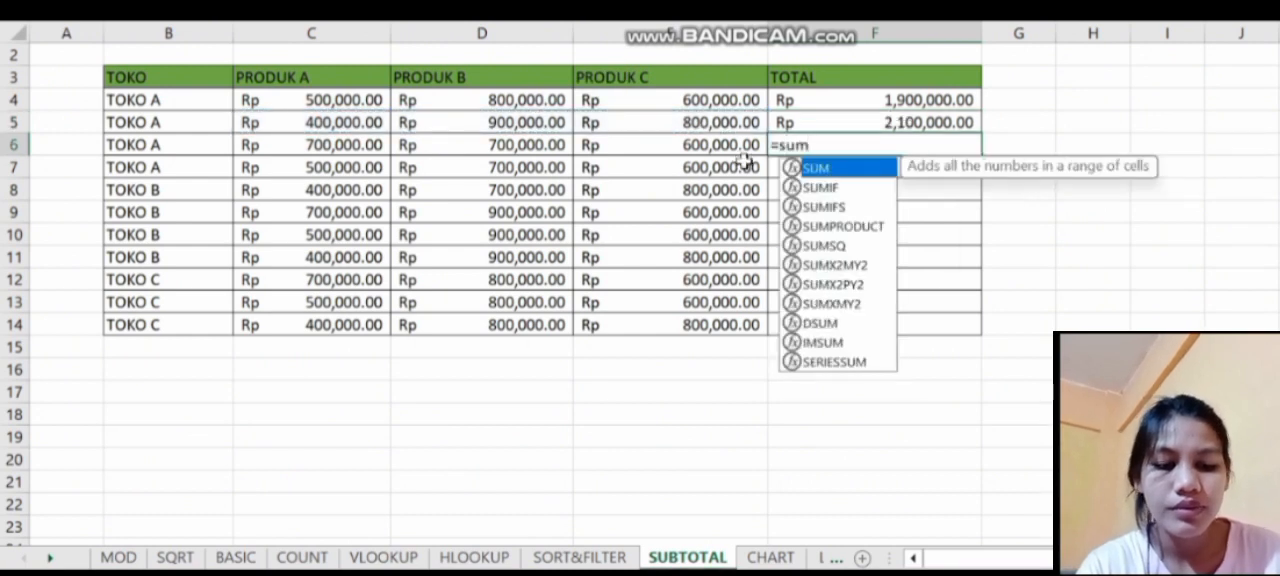
double_click(812, 170)
drag(334, 146, 700, 146)
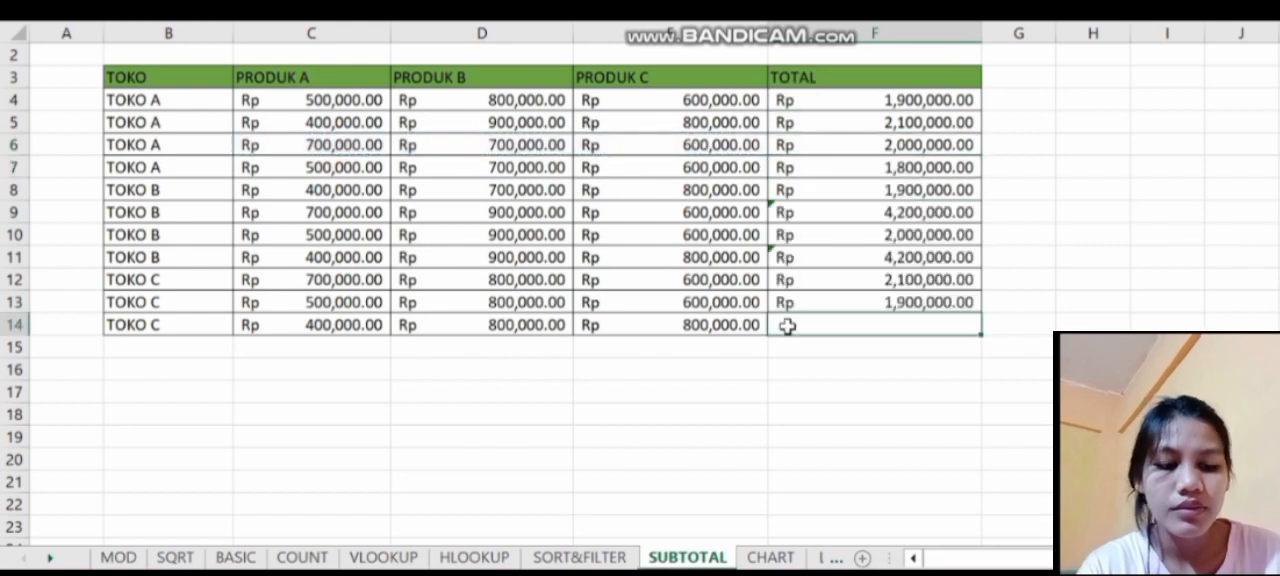
- Calculate the last TOKO C row's TOTAL in F14 by summing its three product values, C14:E14
text(=sum)
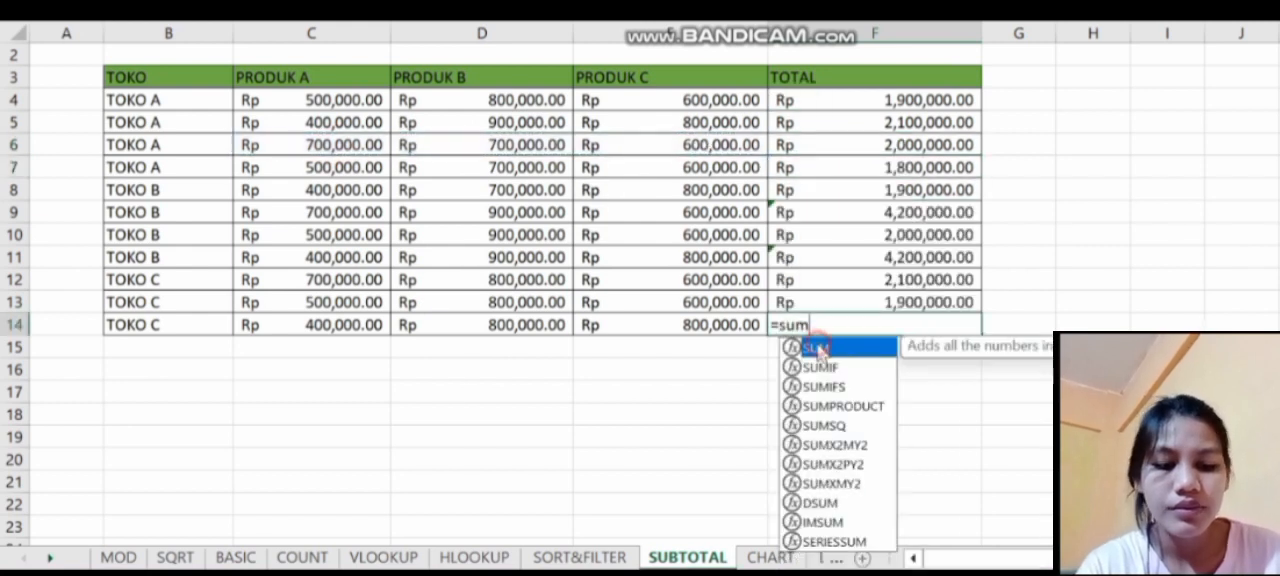
double_click(818, 348)
drag(291, 326, 749, 326)
key(Return)
click(888, 403)
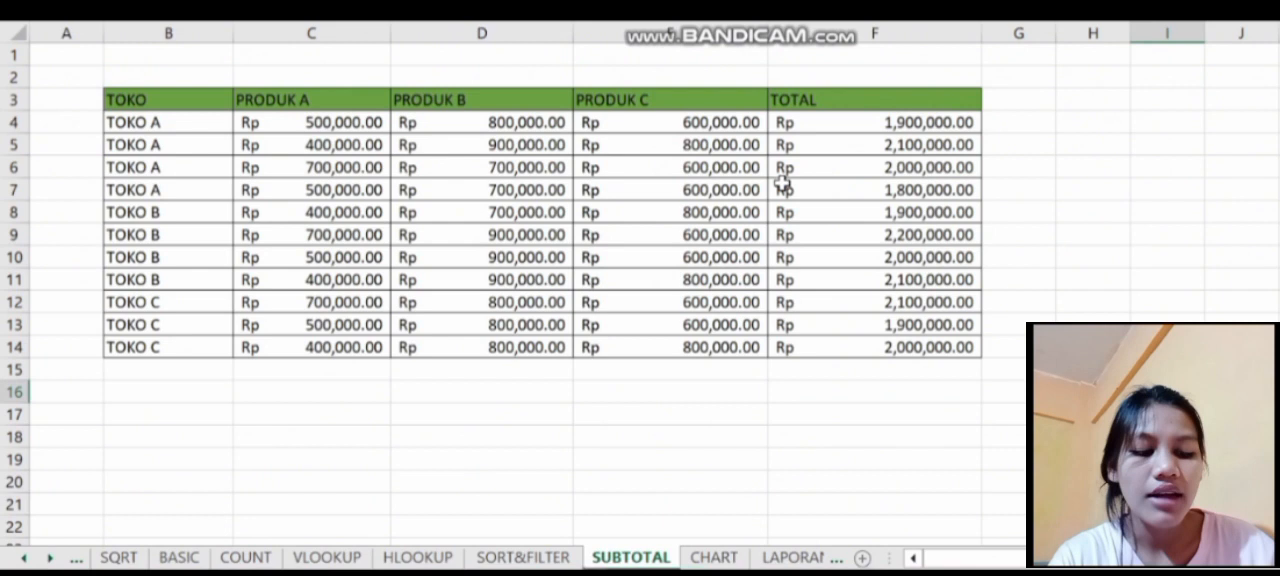
- Add subtotals to table B3:F14 that sum TOTAL at each change in TOKO, and inspect the TOKO A Total formula
drag(154, 100, 910, 342)
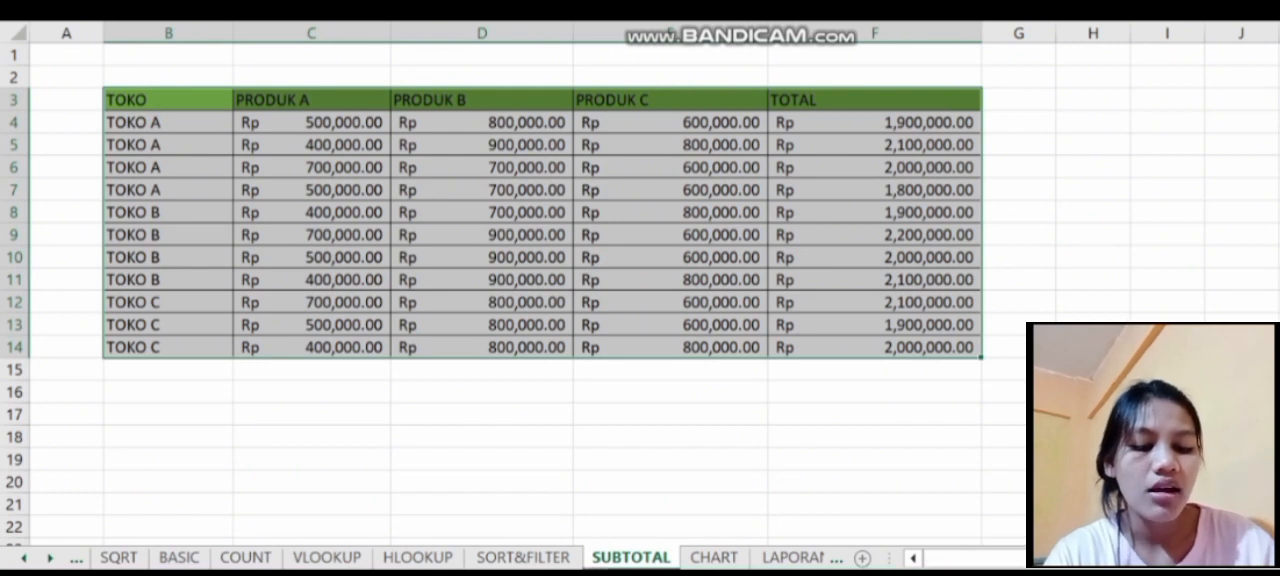
click(755, 345)
click(1230, 300)
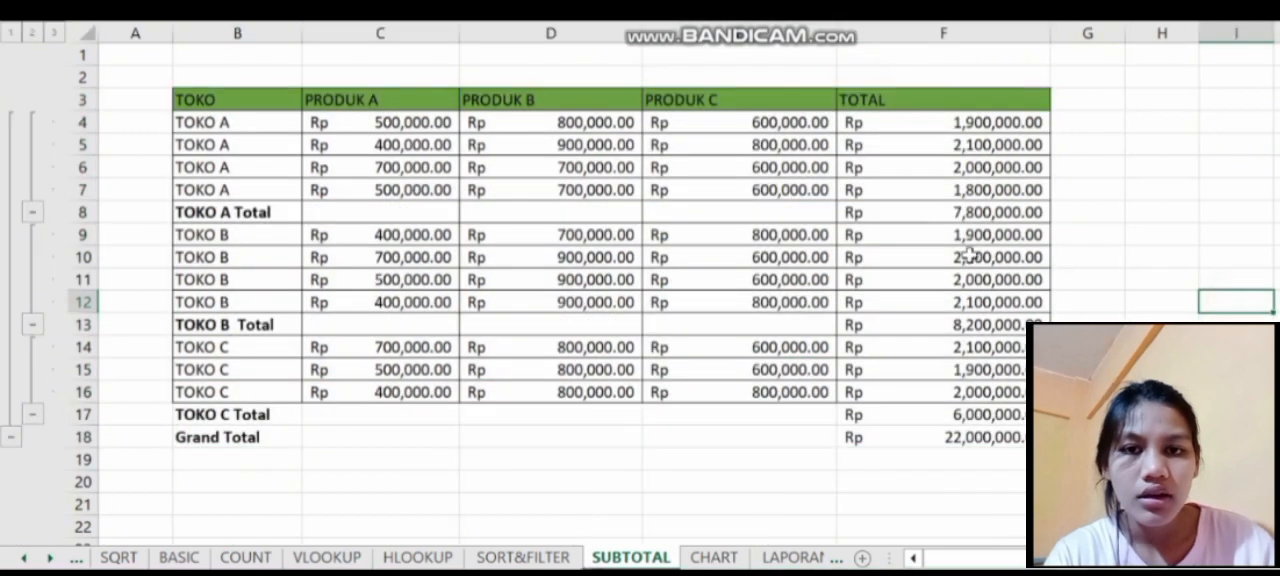
double_click(930, 213)
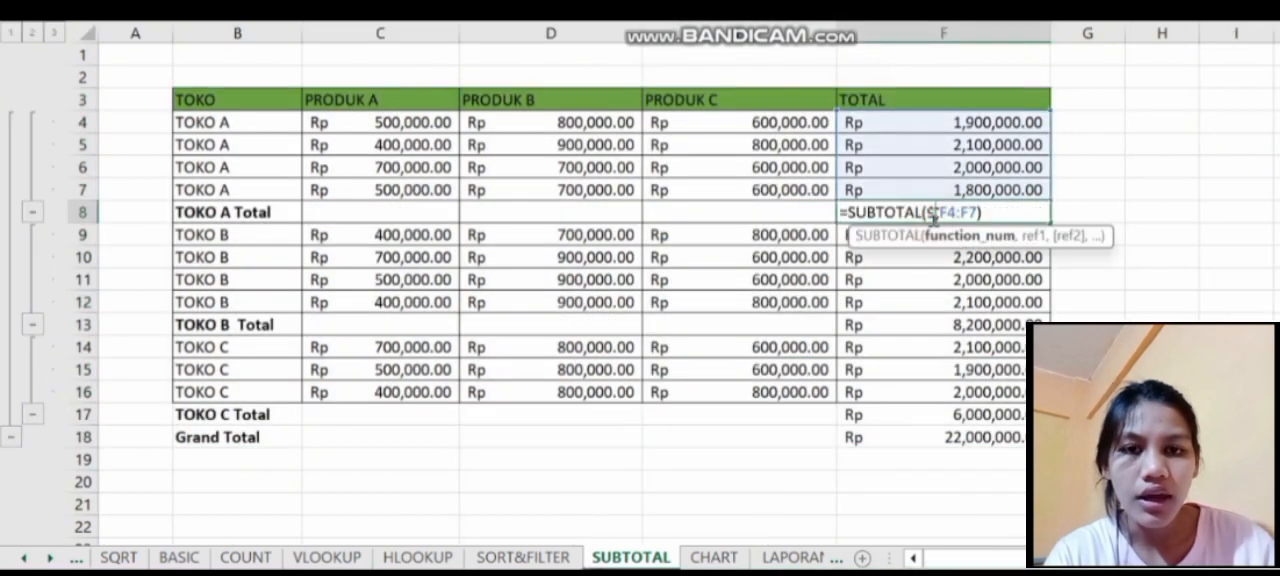
click(1160, 190)
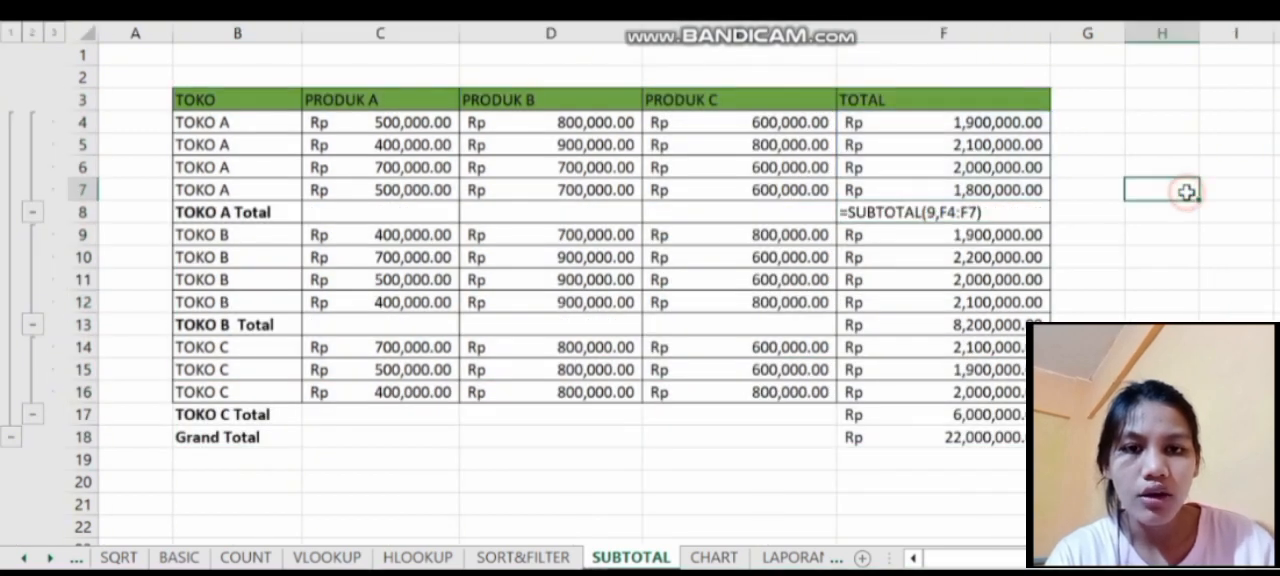
- Make the TOTAL amounts of the TOKO A, TOKO B and TOKO C subtotal rows and the Grand Total row bold
click(928, 213)
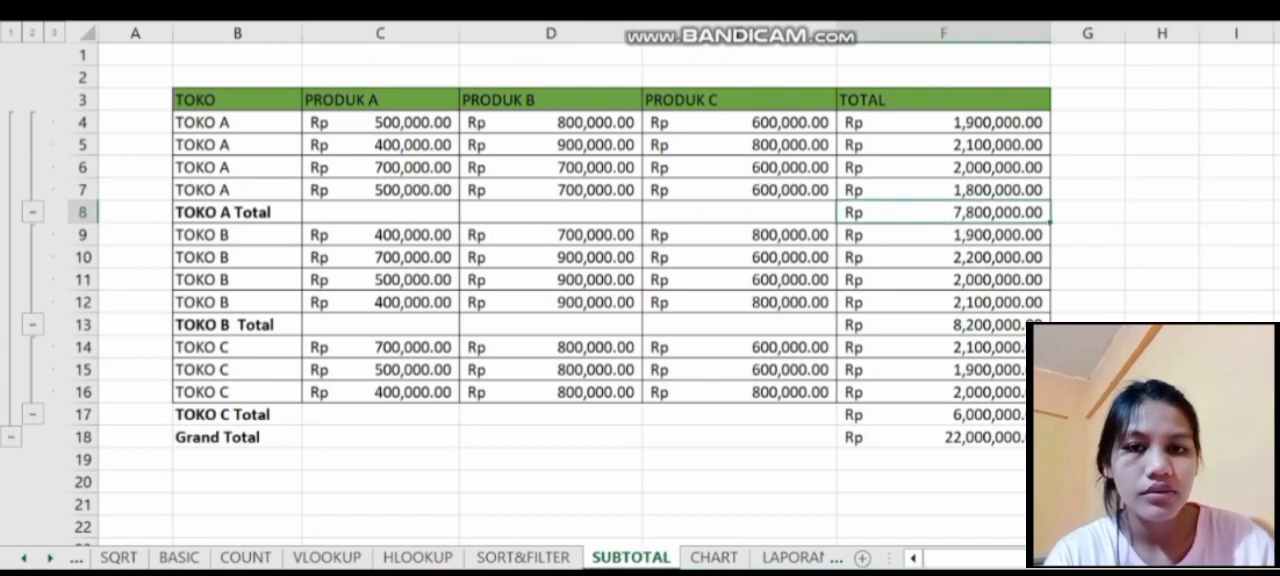
key(ctrl+b)
click(926, 322)
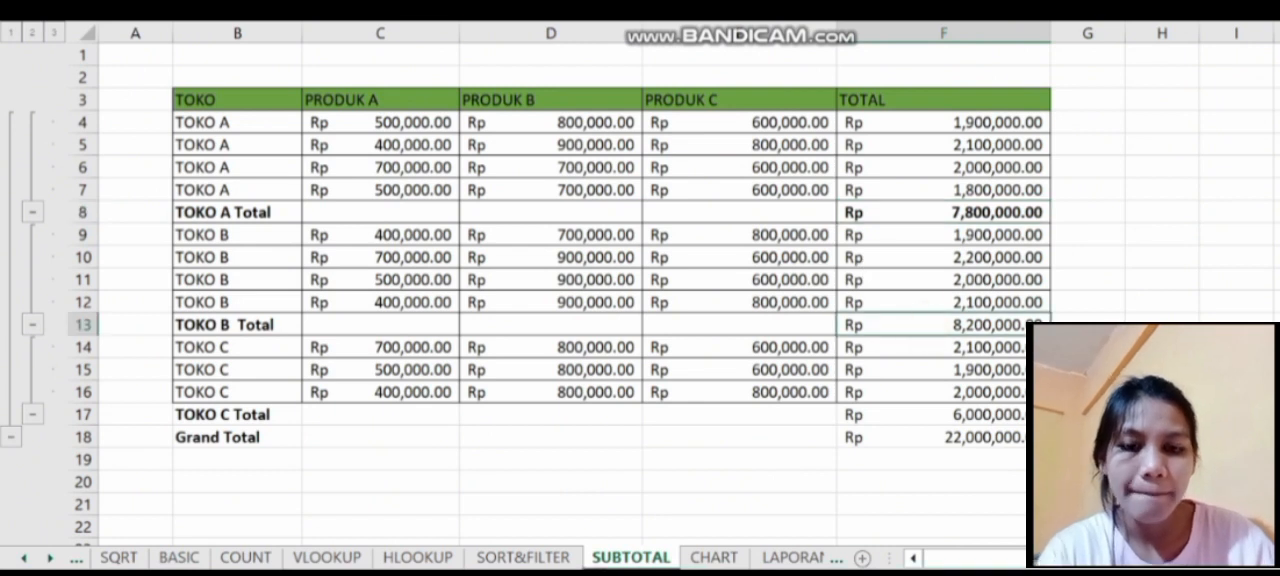
key(ctrl+b)
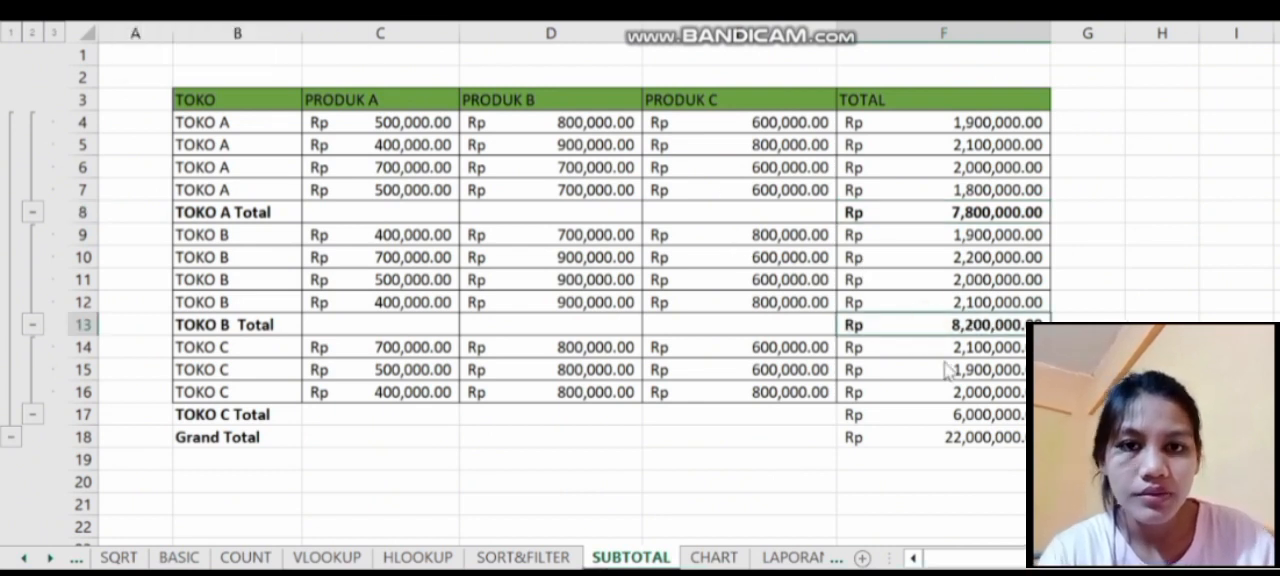
click(1015, 440)
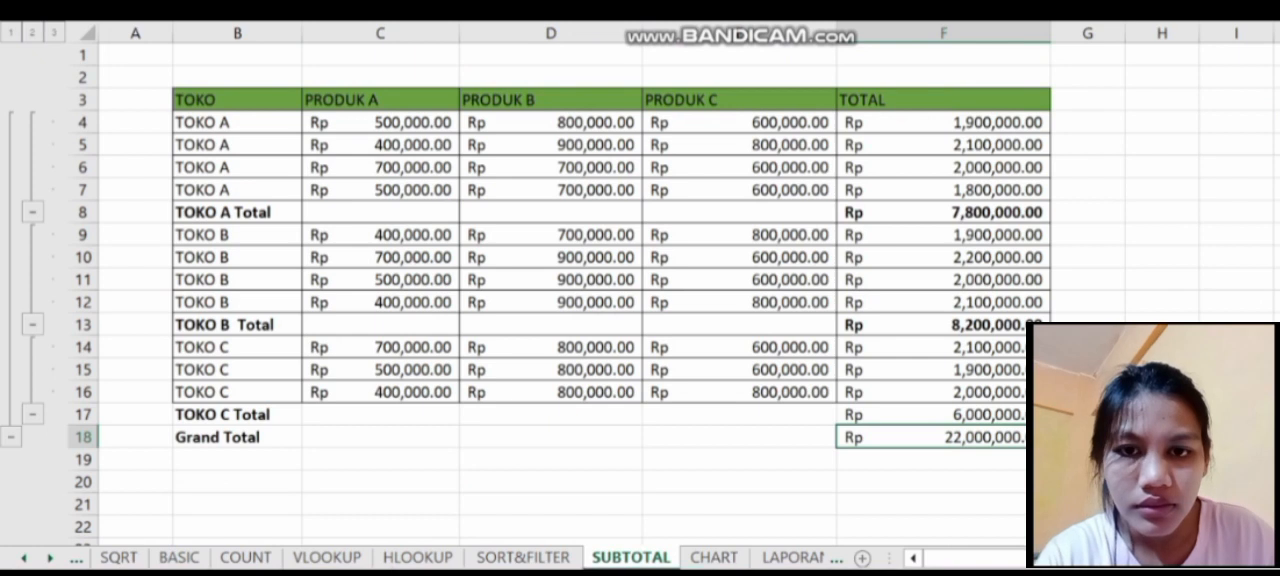
key(ctrl+b)
click(889, 415)
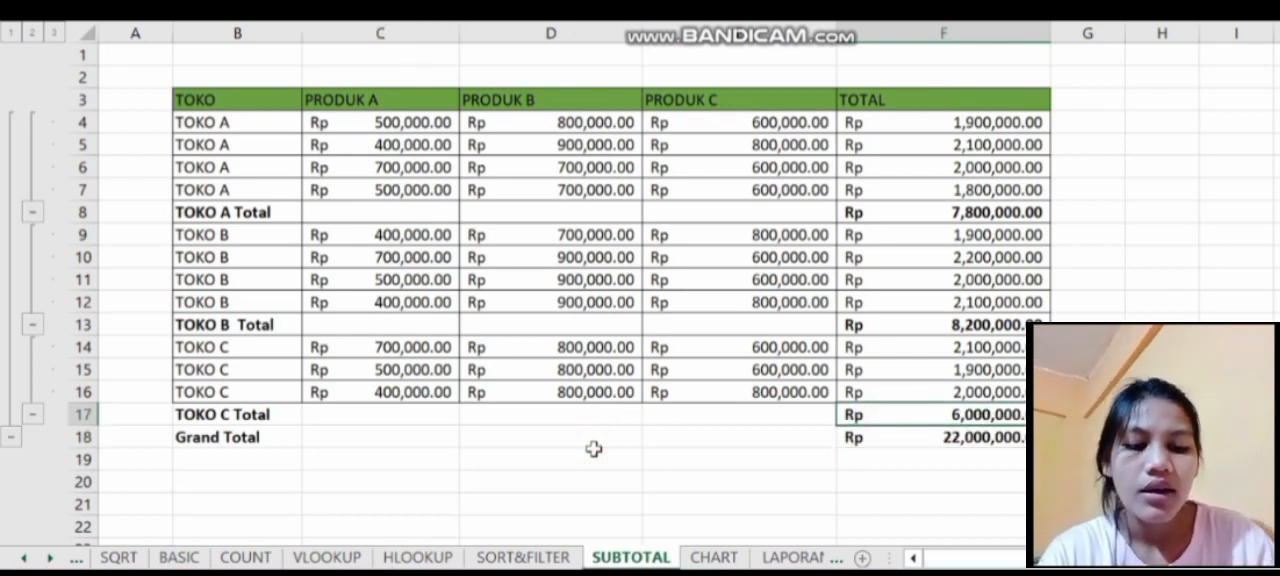
scroll(591, 449, down, 2)
click(943, 437)
- On the CHART sheet, insert a pie chart of the market share table B4:C10 and show its data labels
click(705, 559)
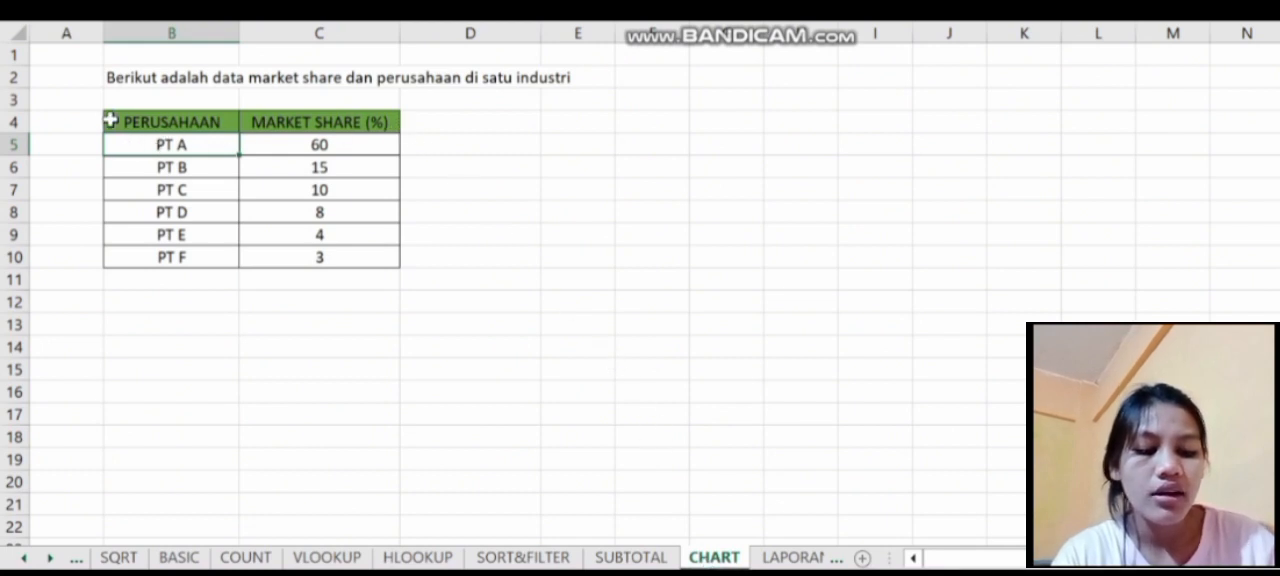
drag(111, 121, 368, 260)
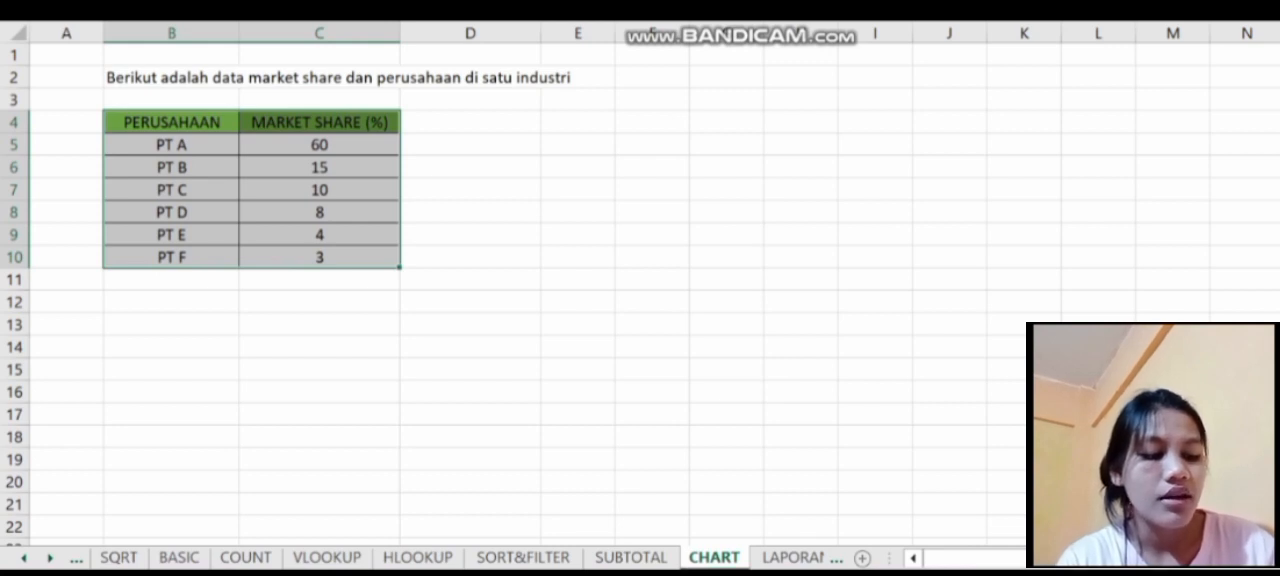
click(656, 8)
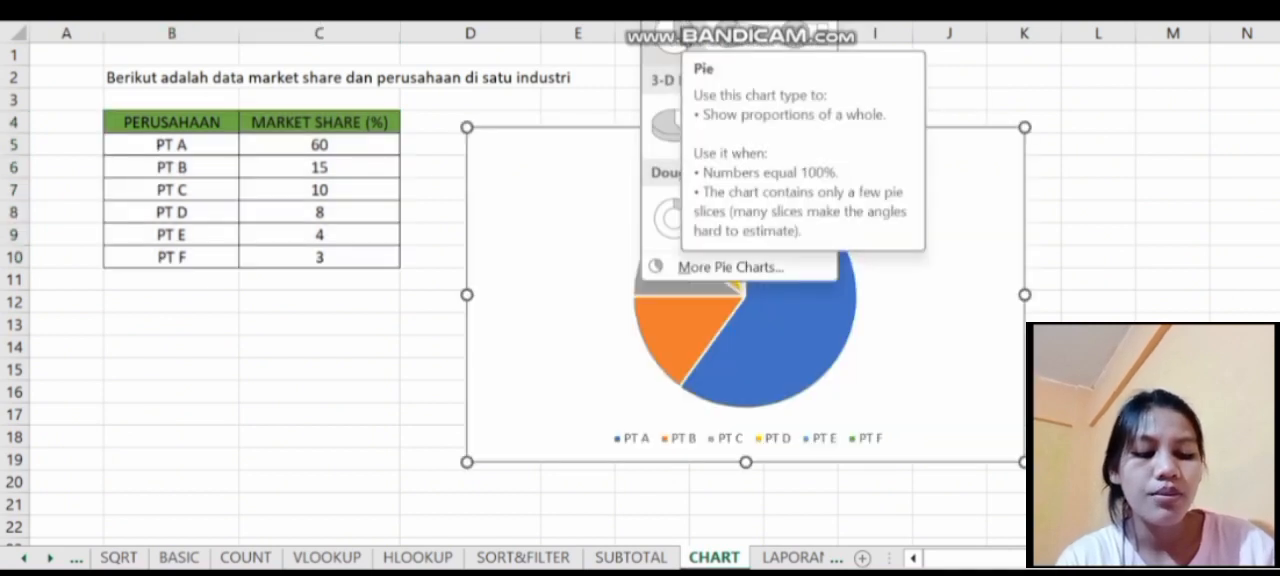
click(672, 38)
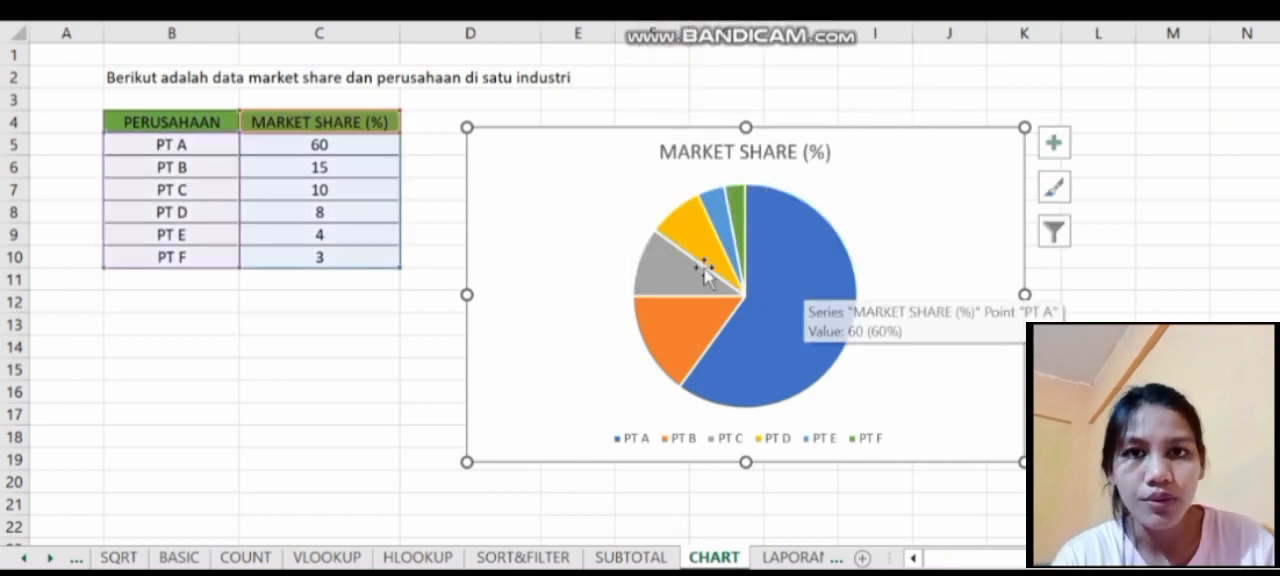
click(1054, 143)
click(1103, 202)
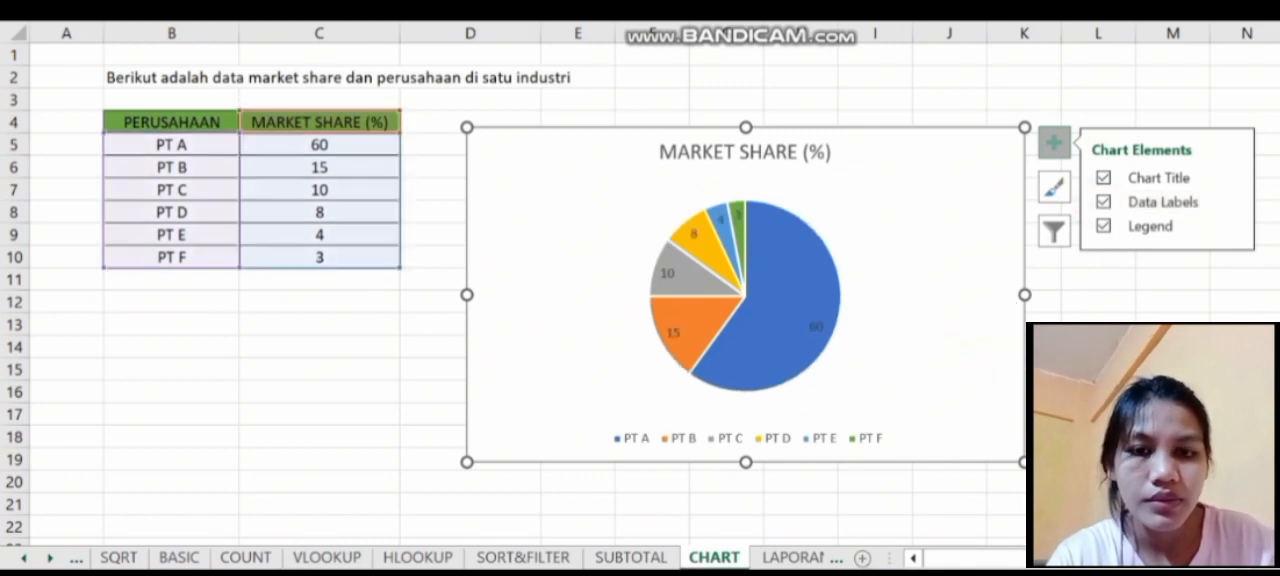
- On the LAPORAN LIVE sheet, calculate PENJUALAN in D15 with a SUM of the two sales values E5 and E9
click(792, 560)
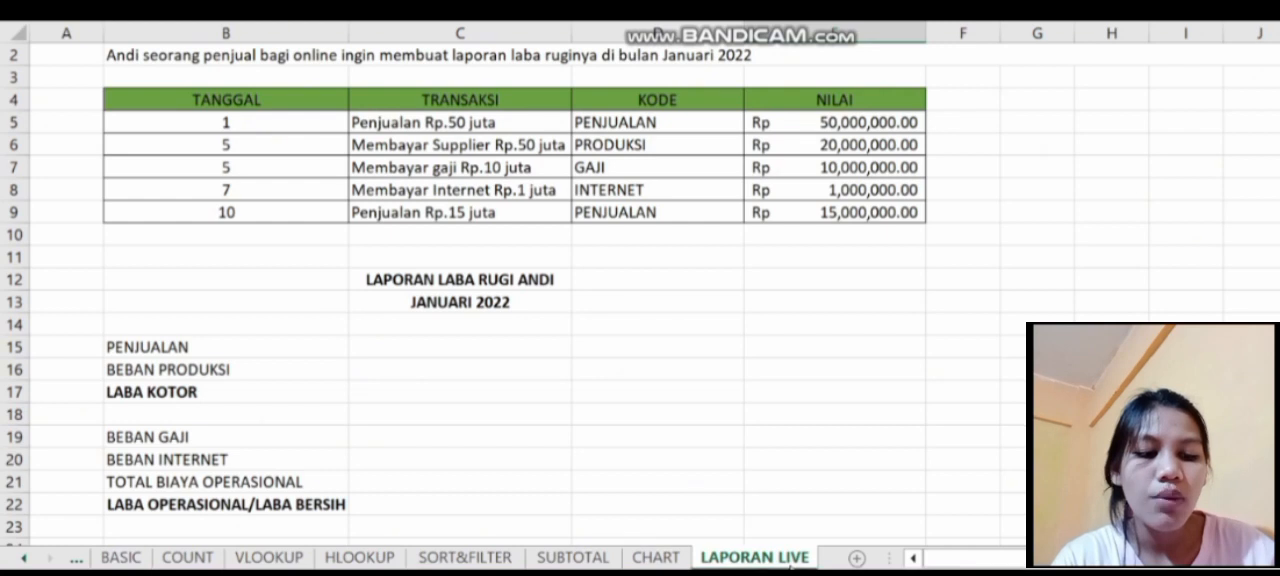
click(632, 348)
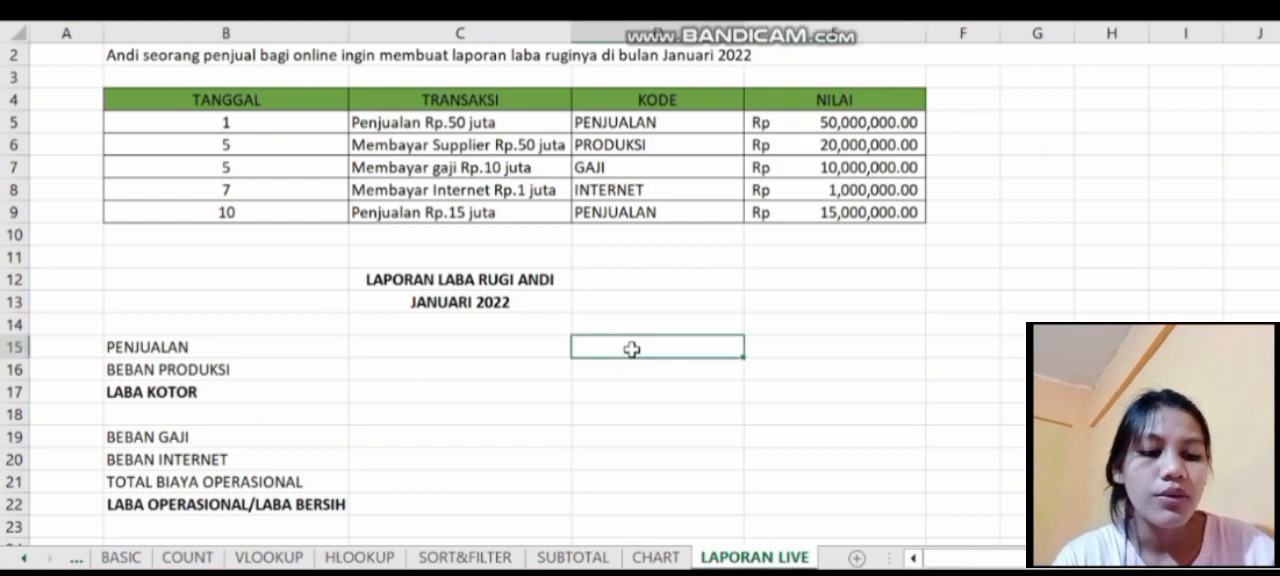
text(=s)
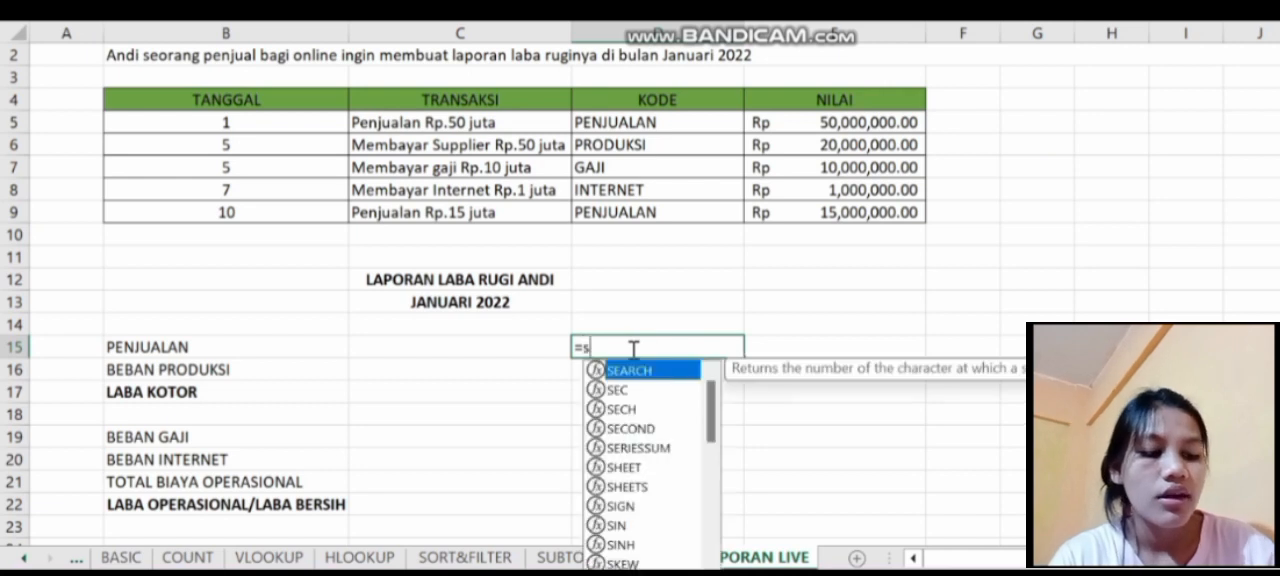
text(um)
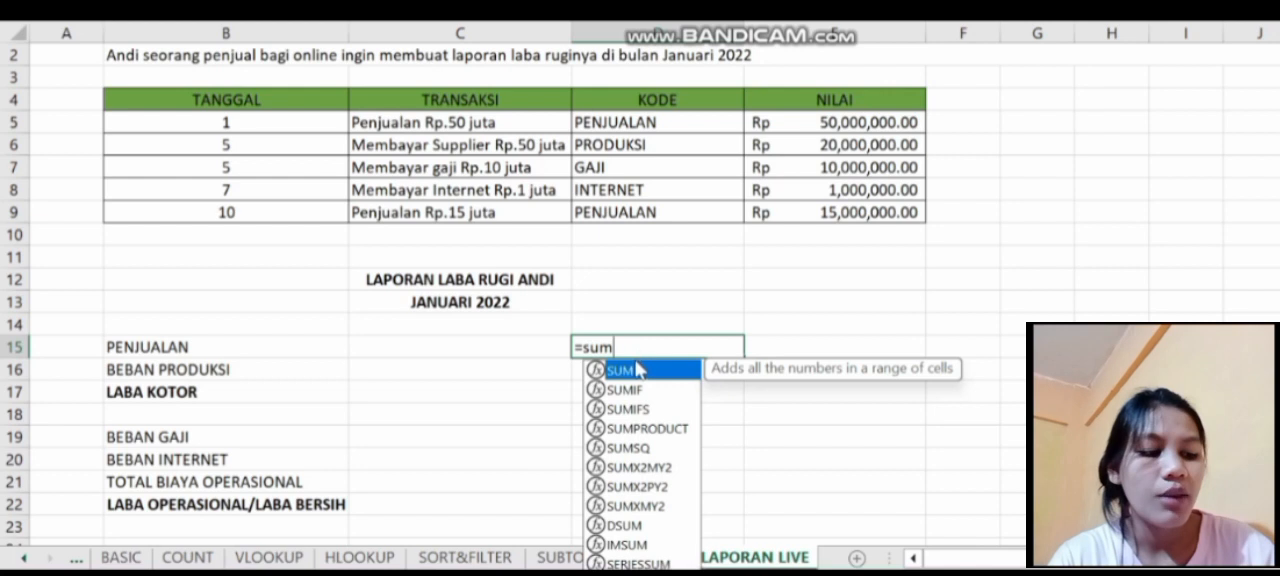
key(Tab)
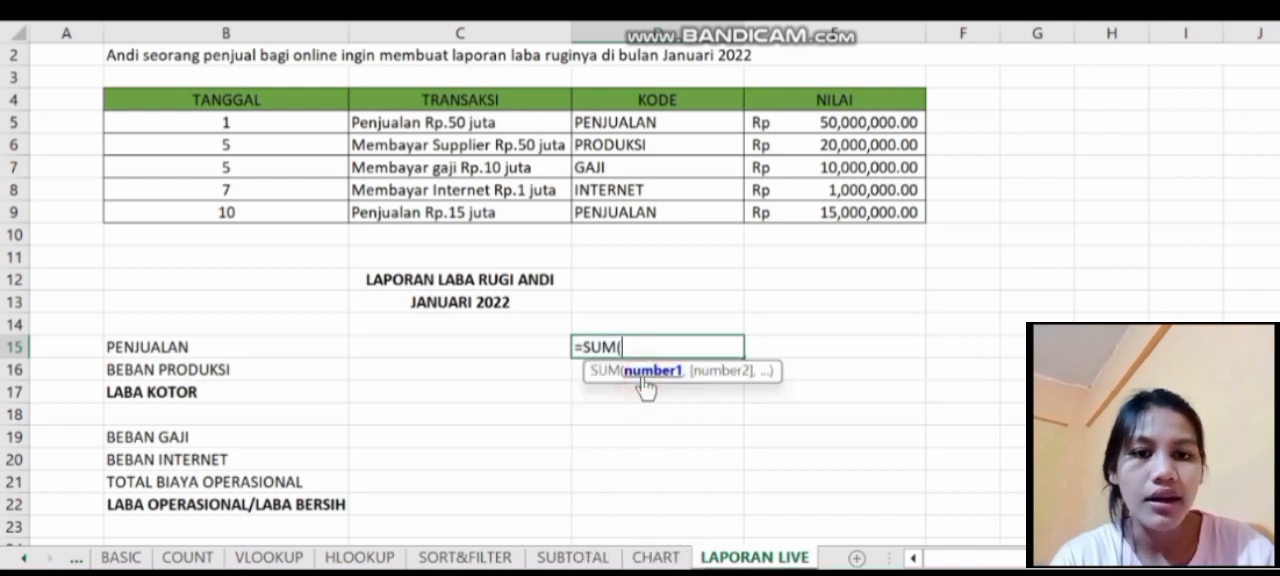
click(815, 122)
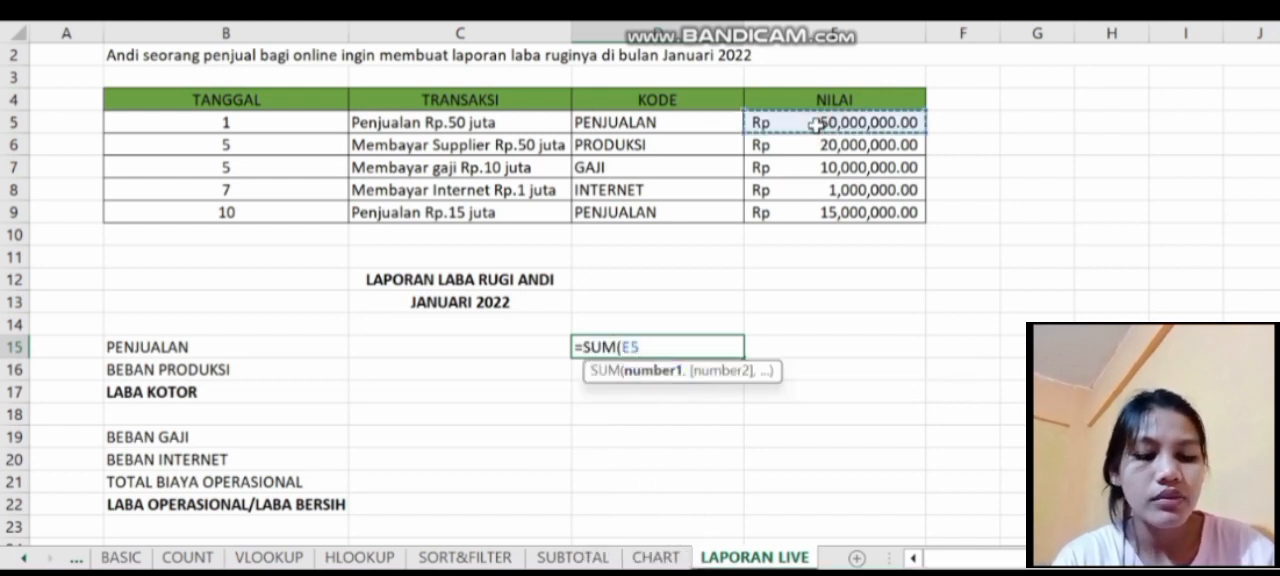
text(,)
click(831, 215)
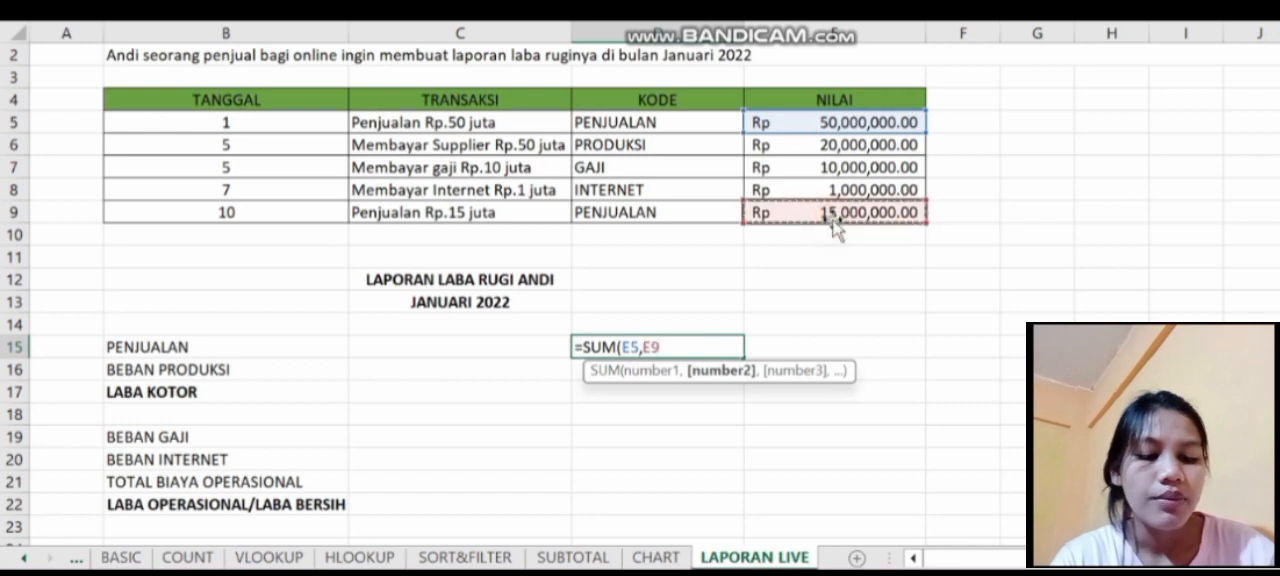
key(Return)
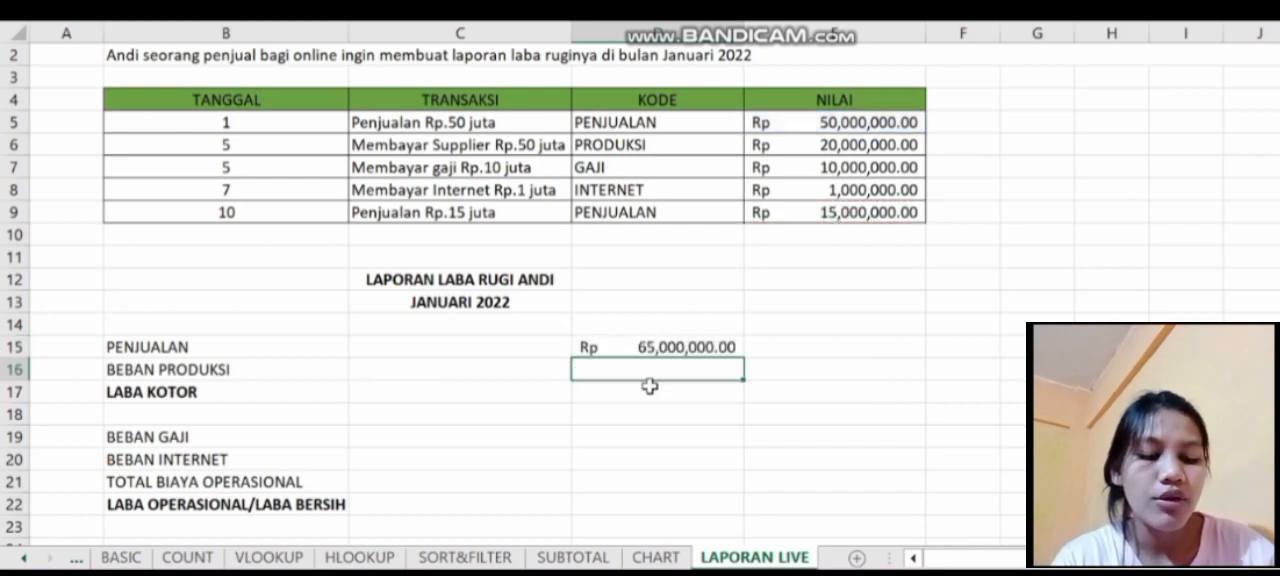
- Calculate BEBAN PRODUKSI in D16 with a SUM of the PRODUKSI value in E6
text(=su)
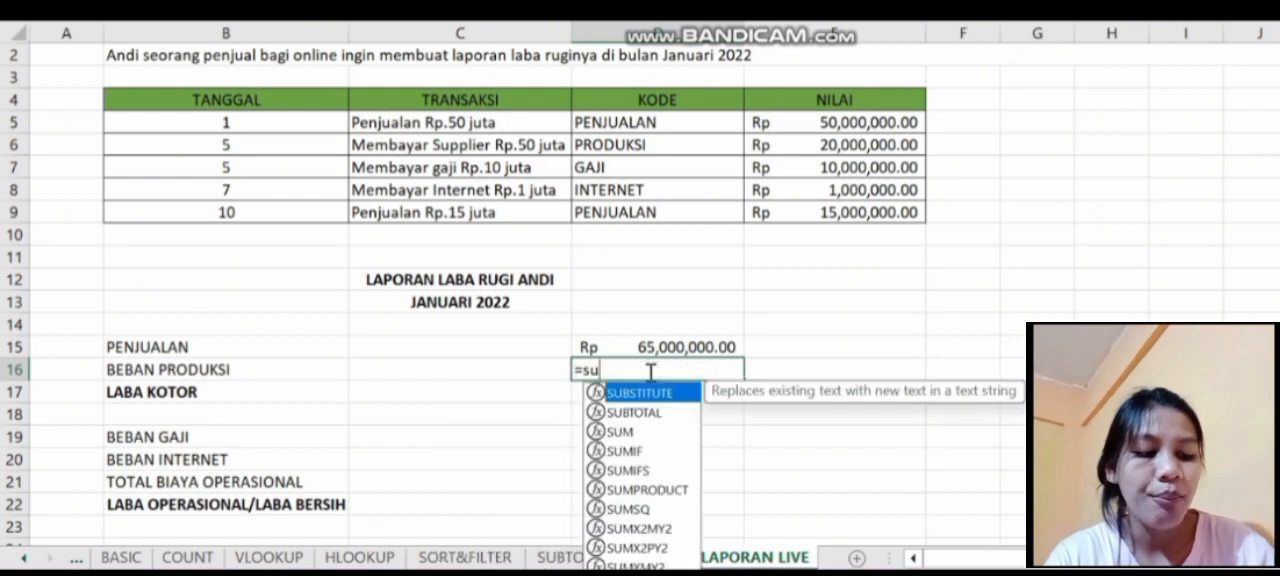
double_click(640, 432)
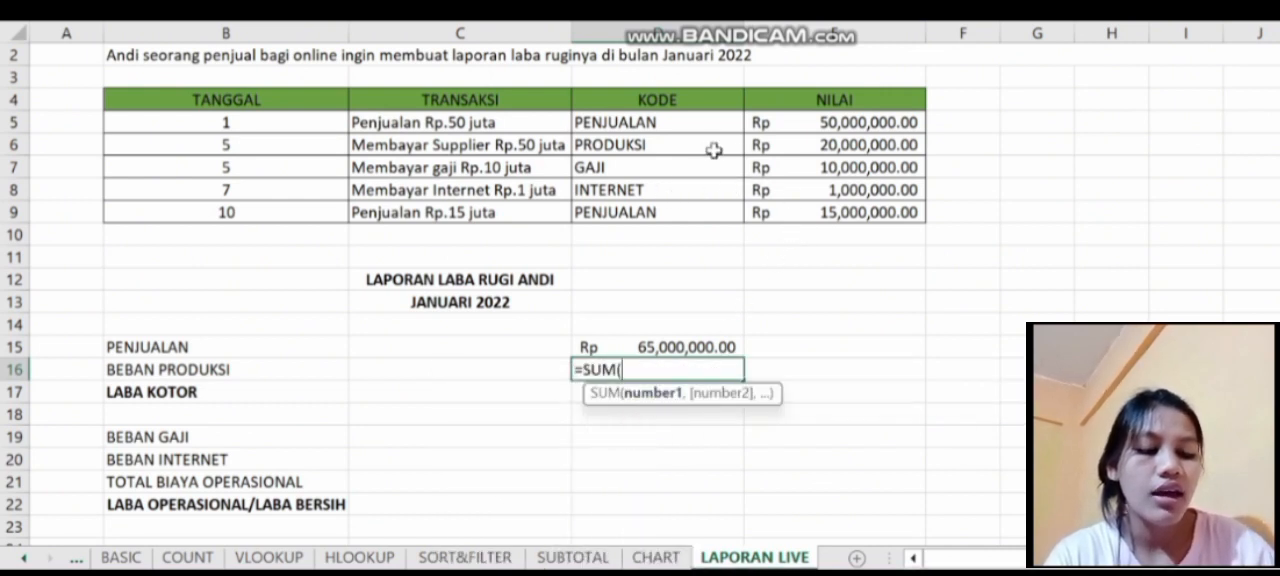
click(800, 146)
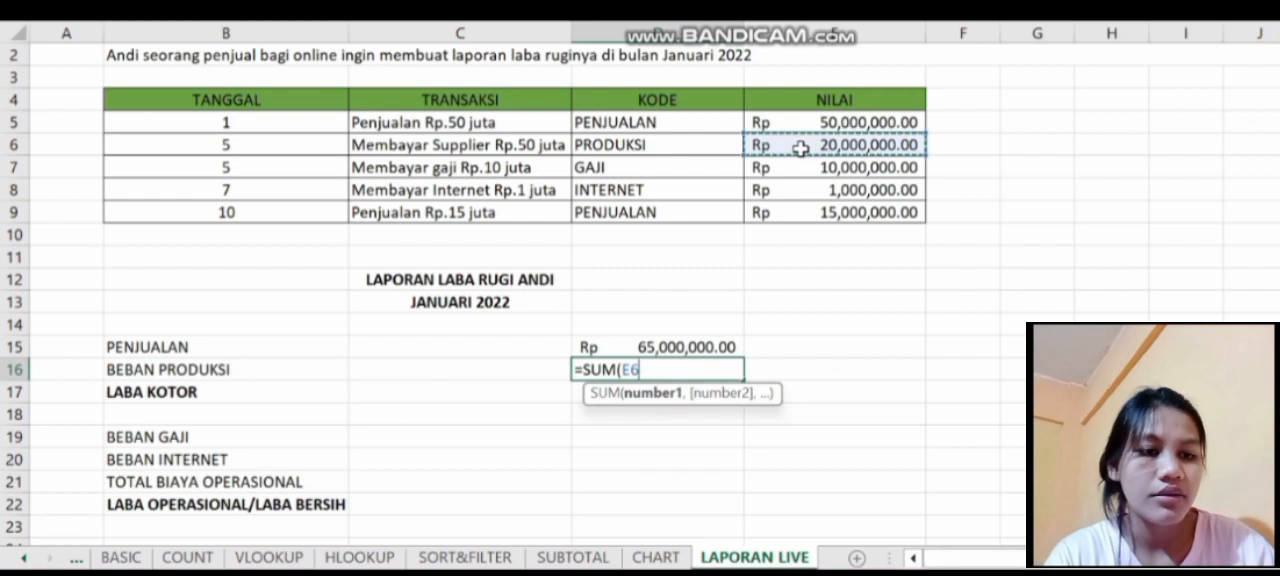
key(Return)
- Calculate LABA KOTOR in D17 with a SUM formula that subtracts BEBAN PRODUKSI from PENJUALAN, D15-D16
text(=)
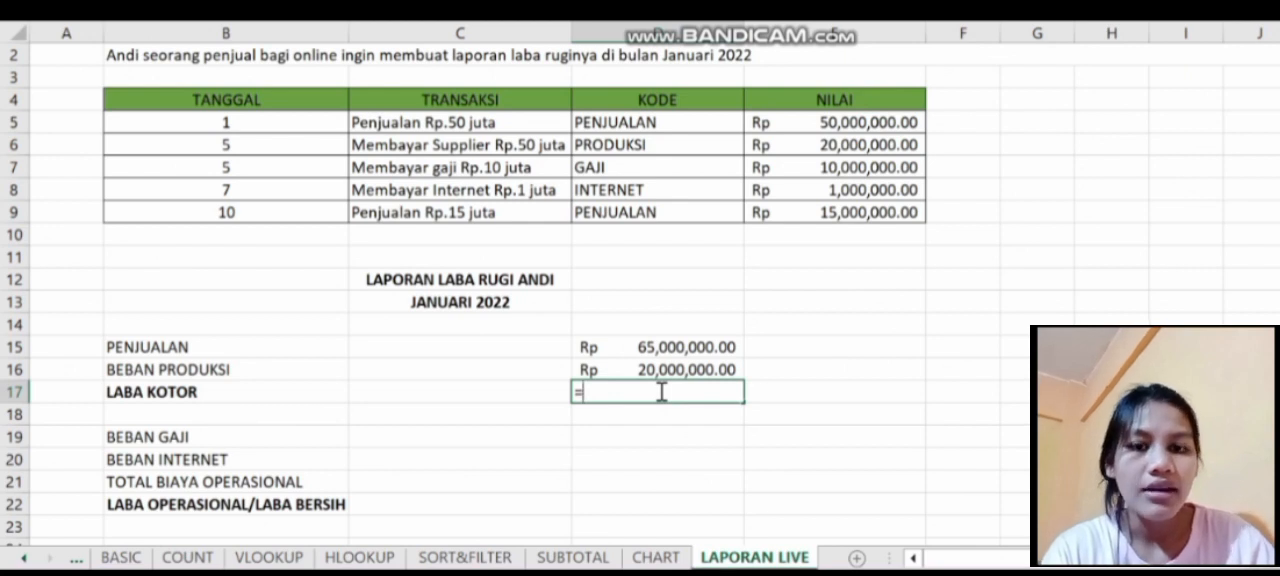
text(s)
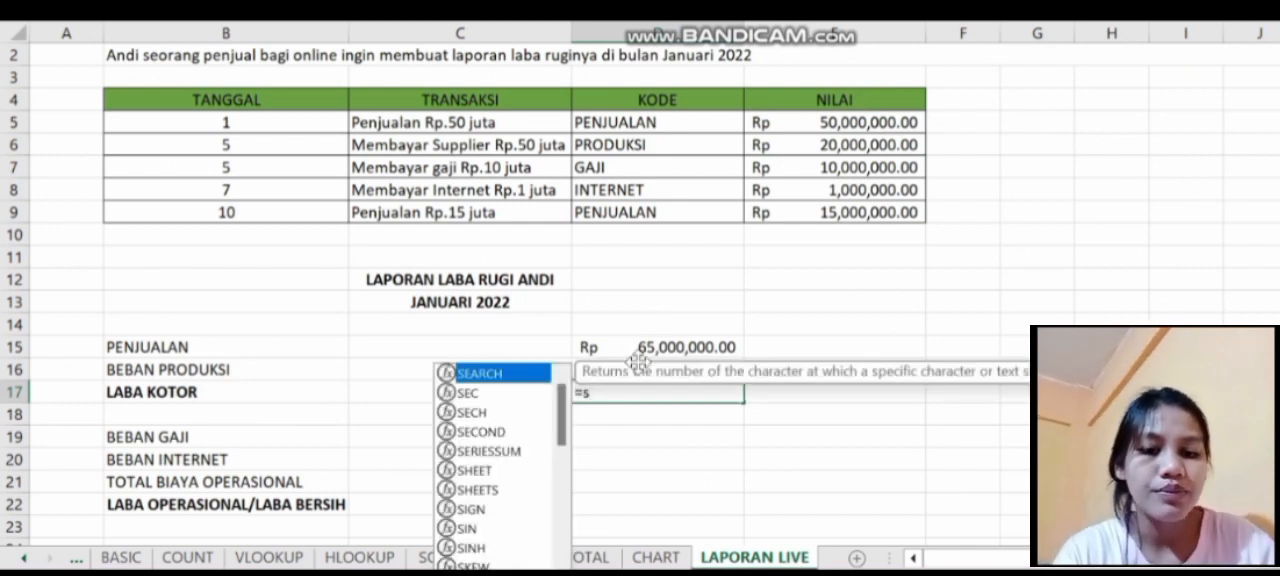
key(BackSpace)
click(637, 347)
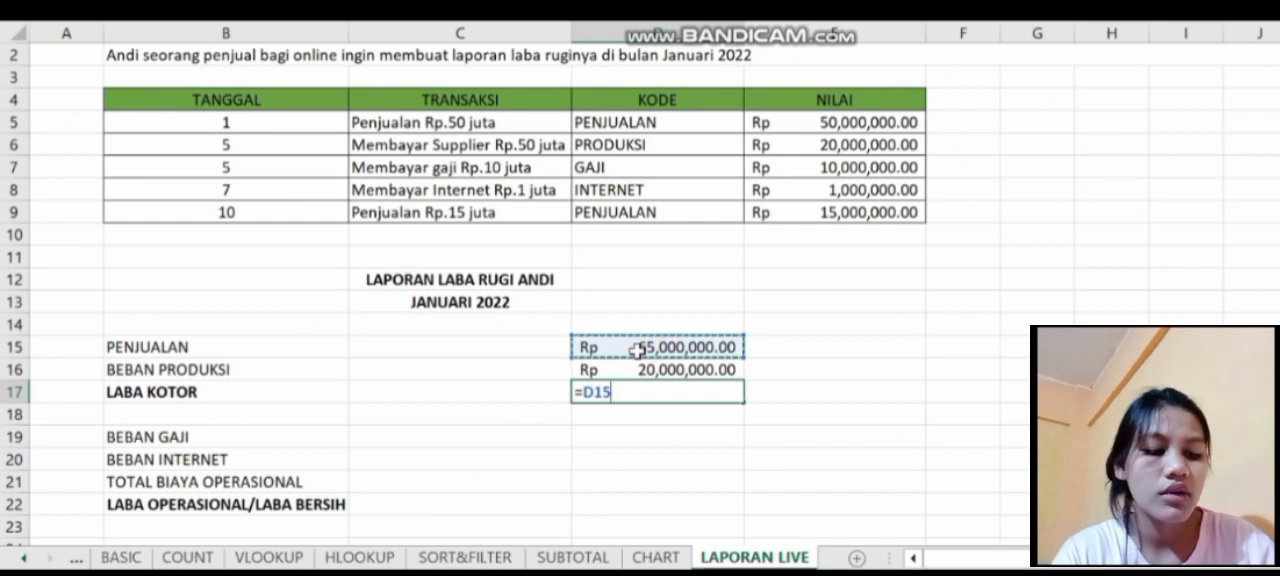
key(BackSpace)
key(BackSpace)
key(BackSpace)
text(su)
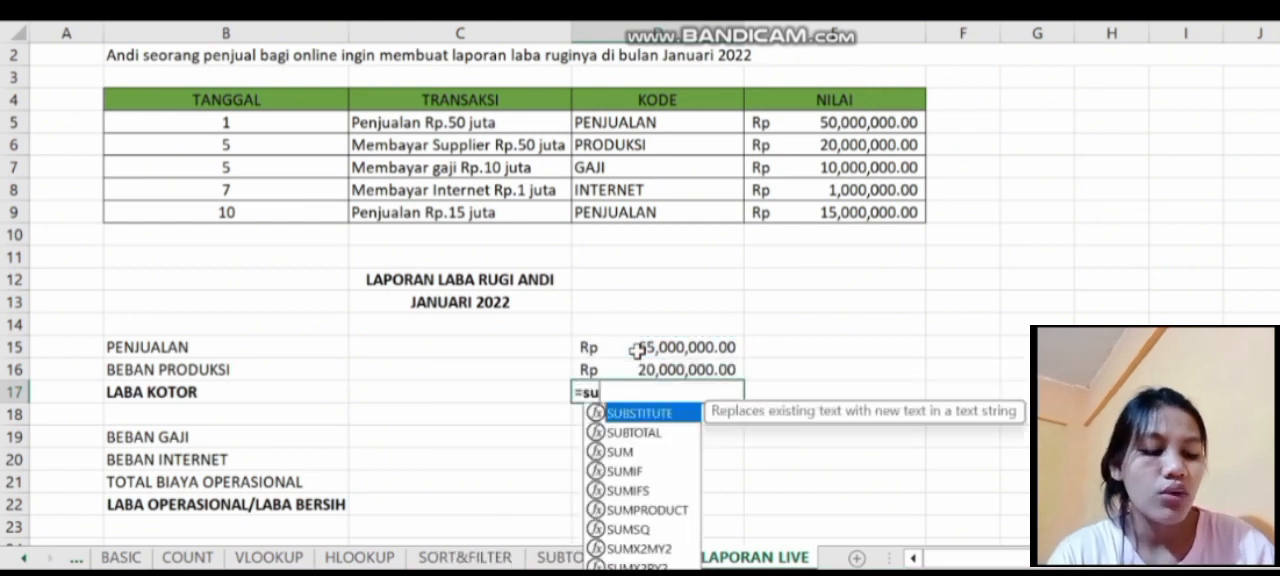
text(m)
double_click(532, 393)
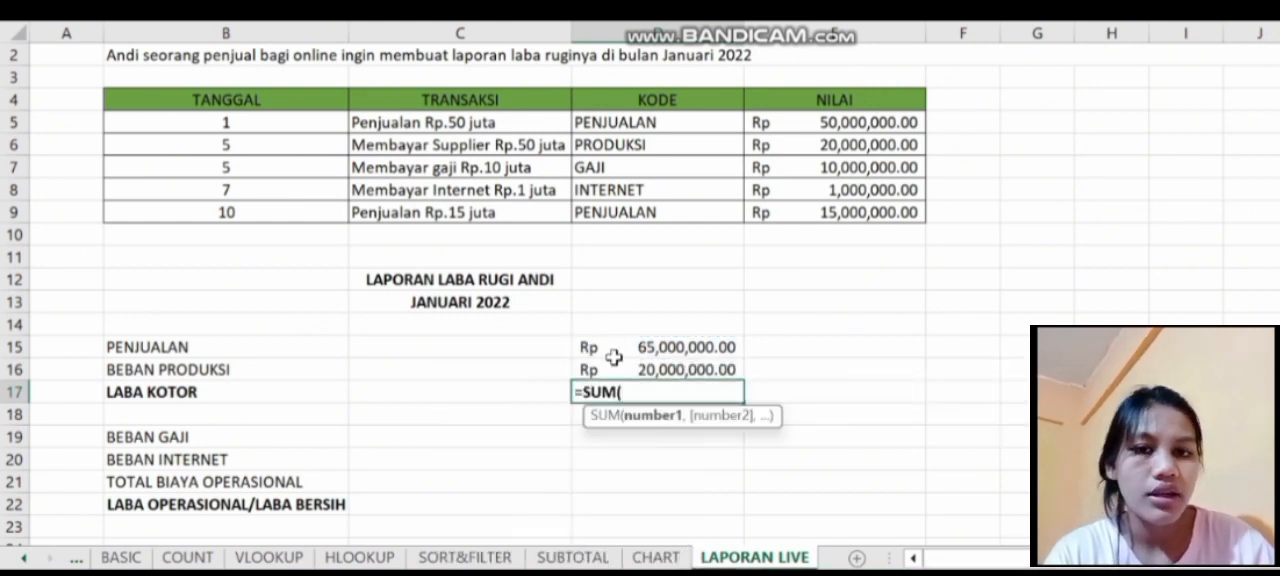
click(610, 350)
text(-)
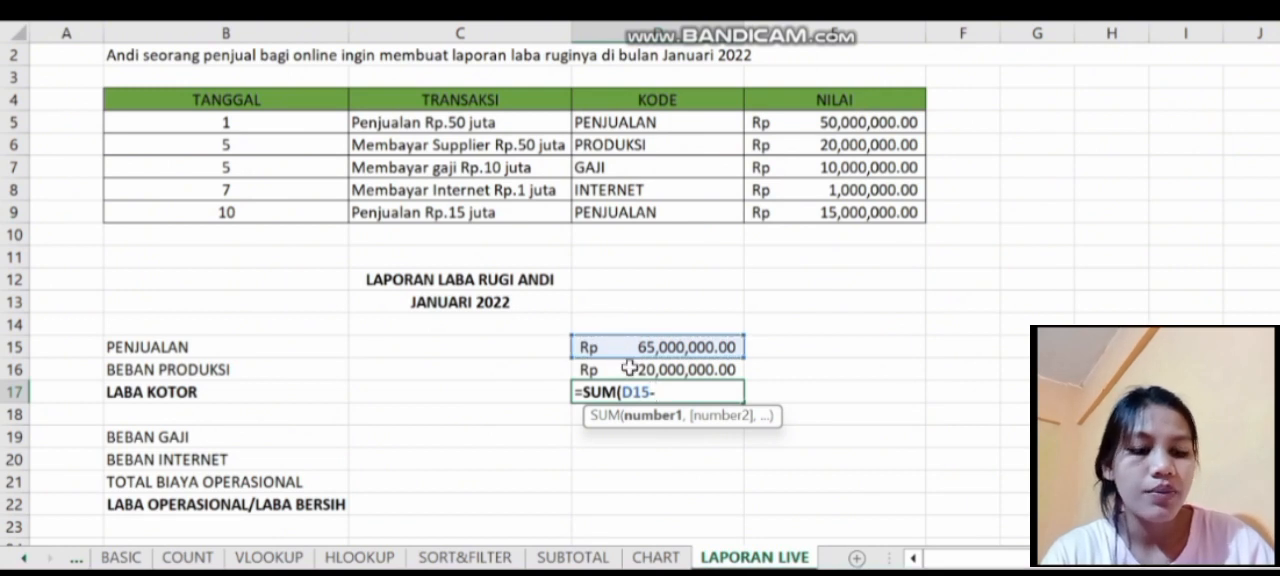
click(628, 368)
key(Return)
key(Return)
- Calculate BEBAN GAJI in D19 with a SUM of the GAJI value in E7
scroll(628, 315, down, 1)
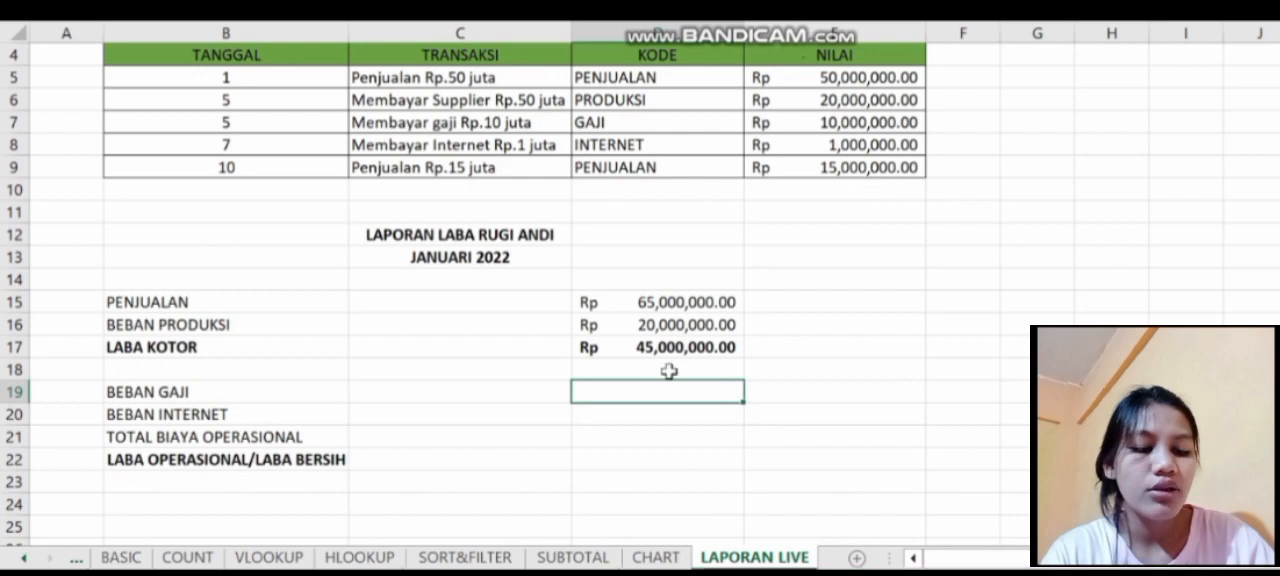
text(=s)
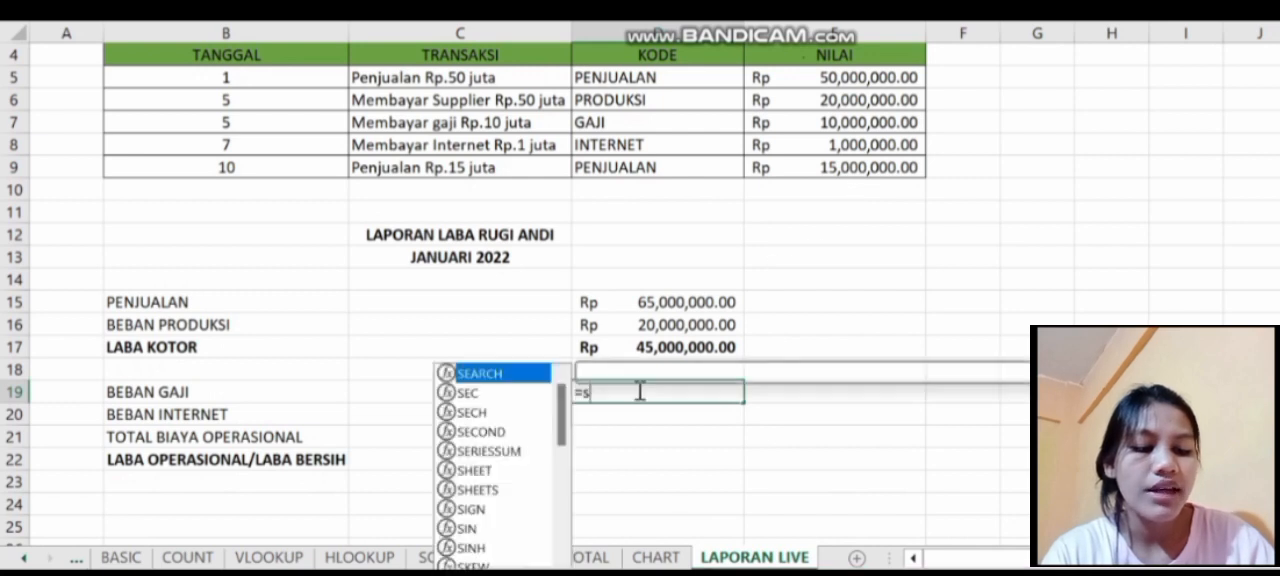
text(um)
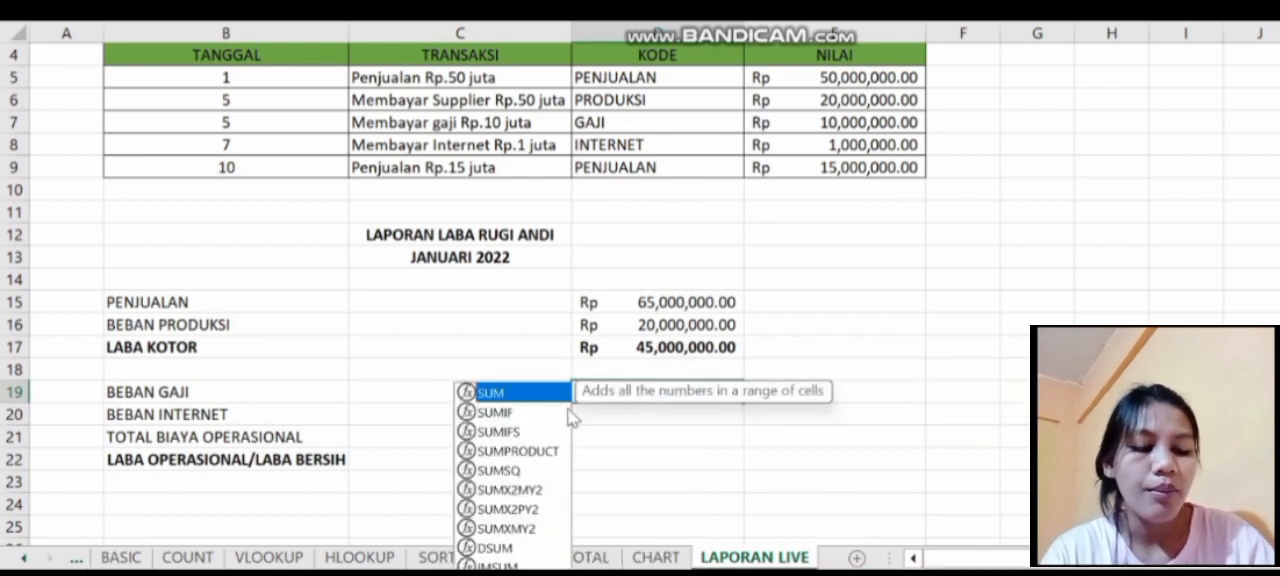
click(527, 393)
double_click(527, 393)
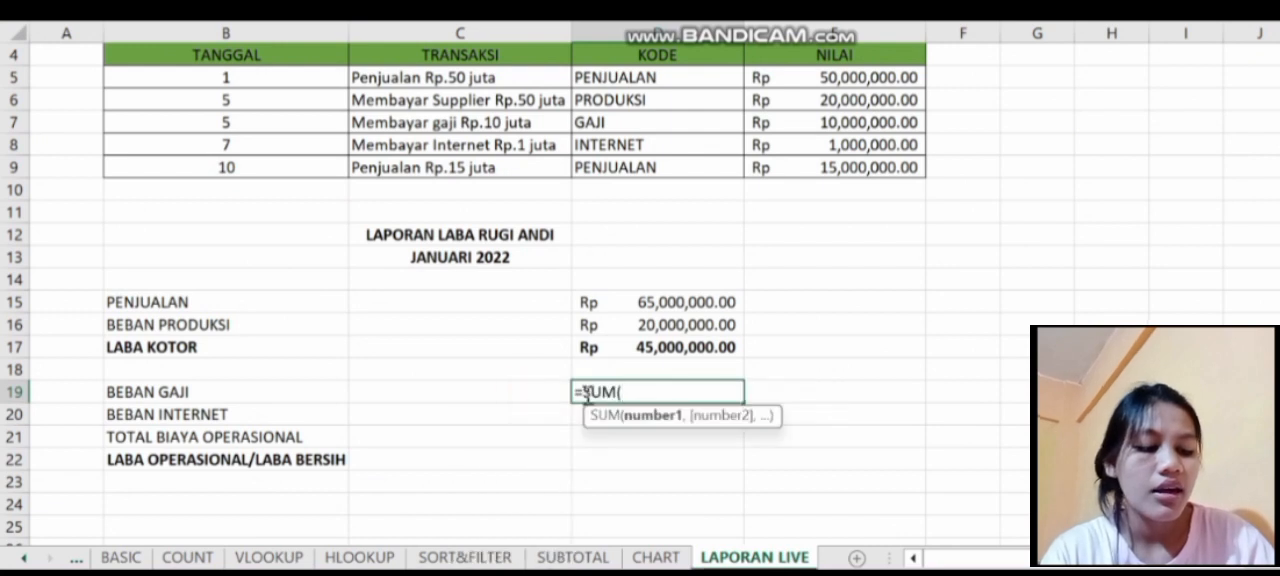
click(815, 124)
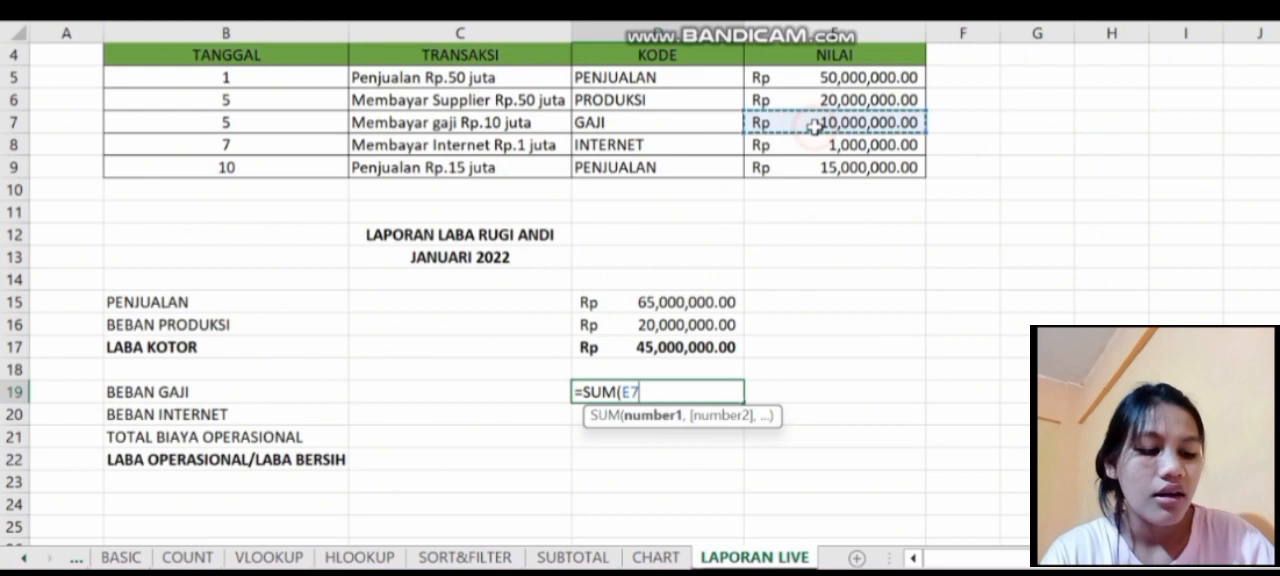
key(Return)
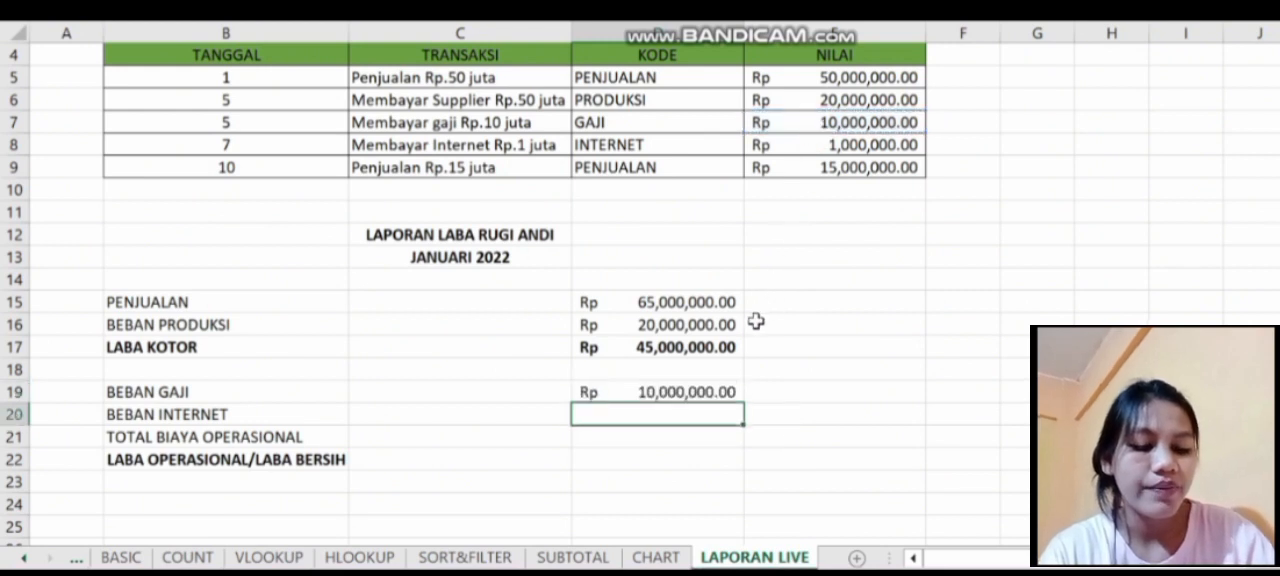
- Calculate BEBAN INTERNET in D20 with a SUM of the INTERNET value in E8
text(=sum)
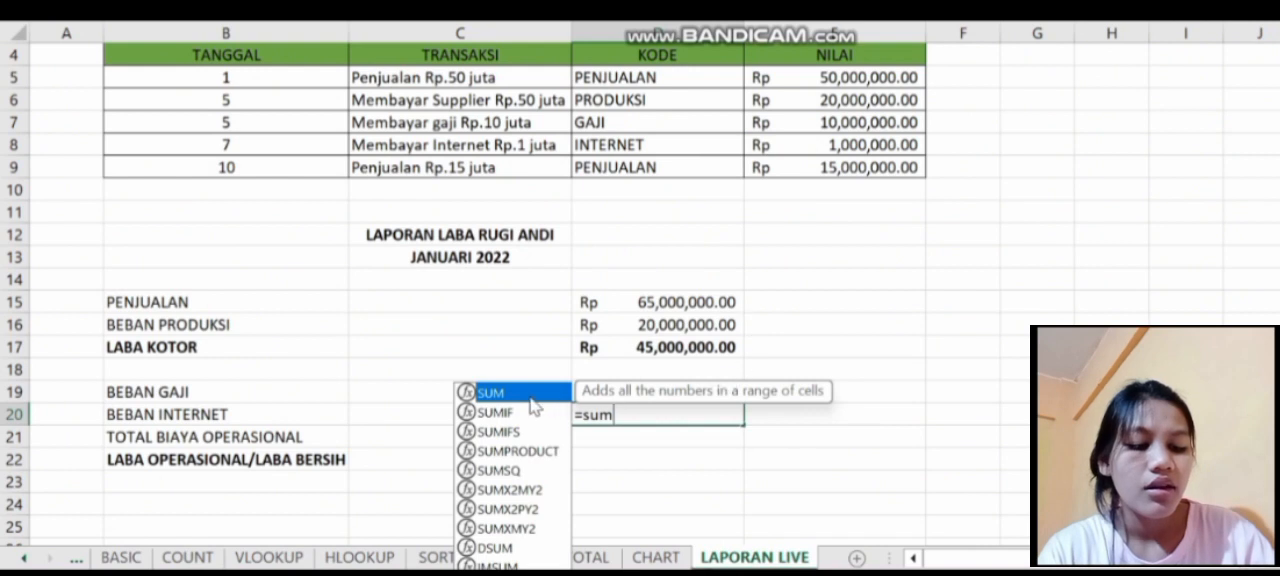
double_click(526, 391)
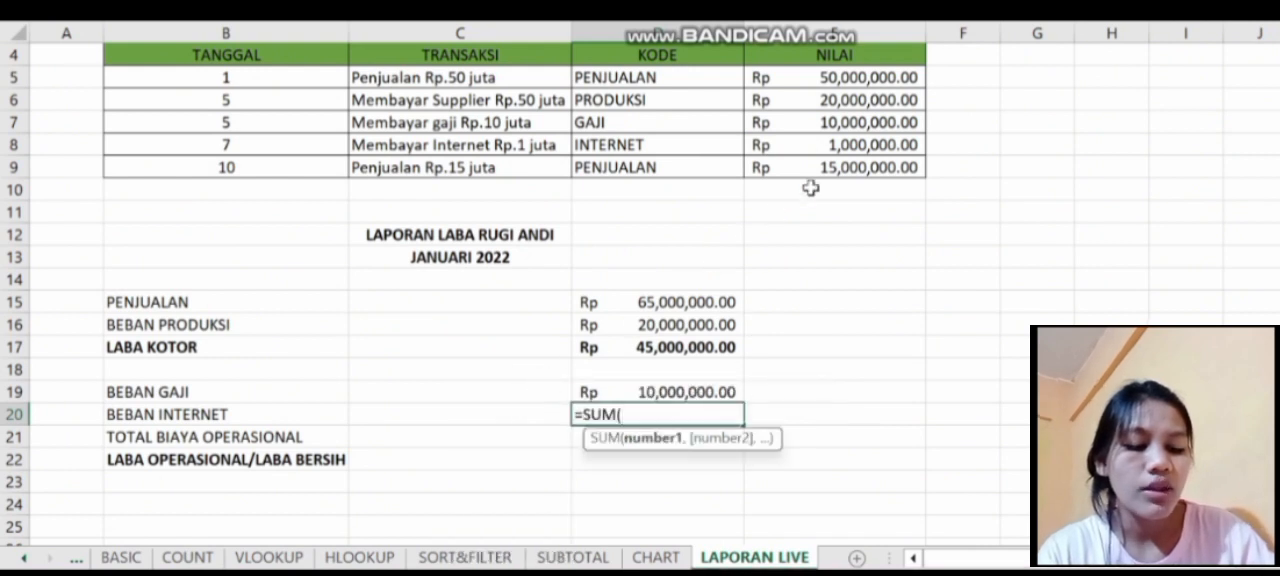
click(857, 145)
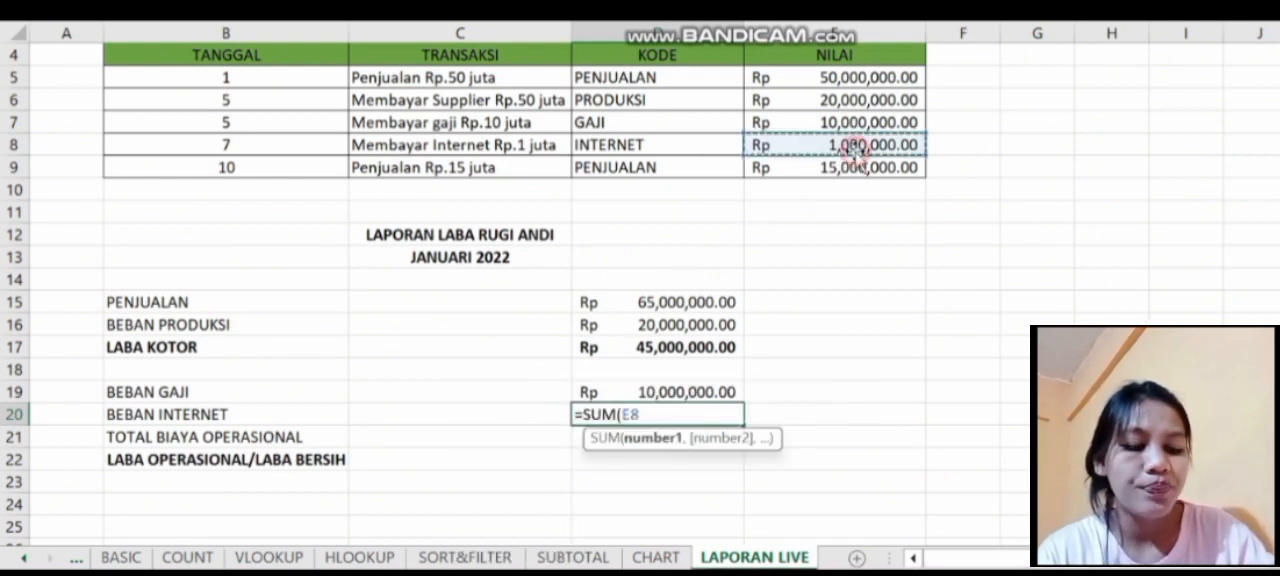
key(Return)
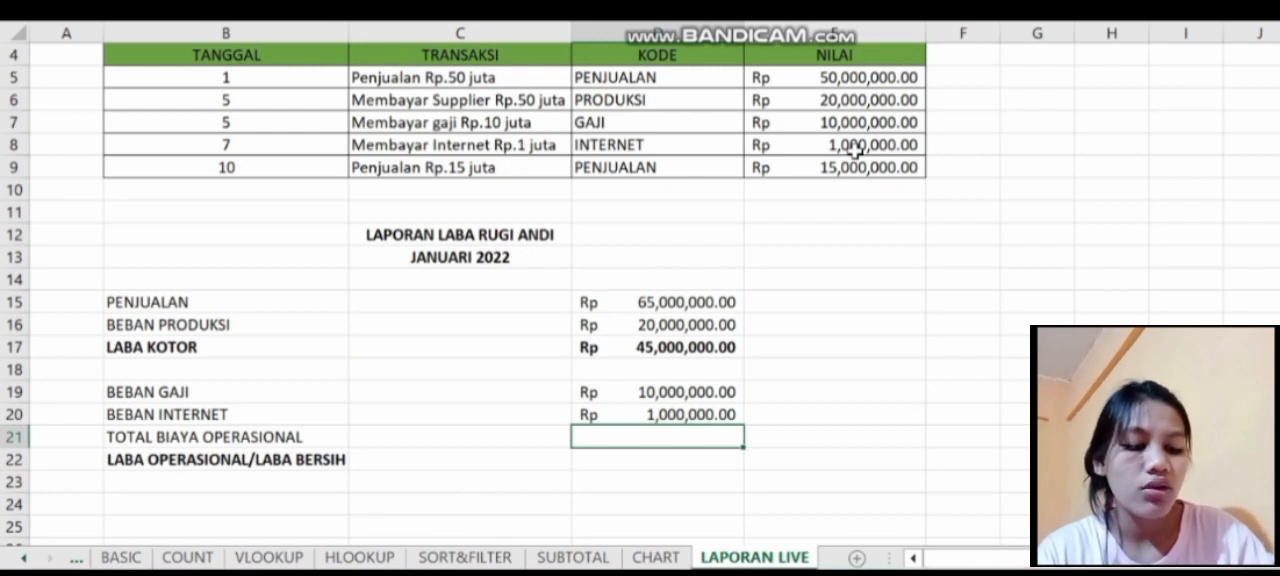
- Calculate TOTAL BIAYA OPERASIONAL in D21 with a SUM formula that adds BEBAN GAJI and BEBAN INTERNET, D19+D20
text(sum)
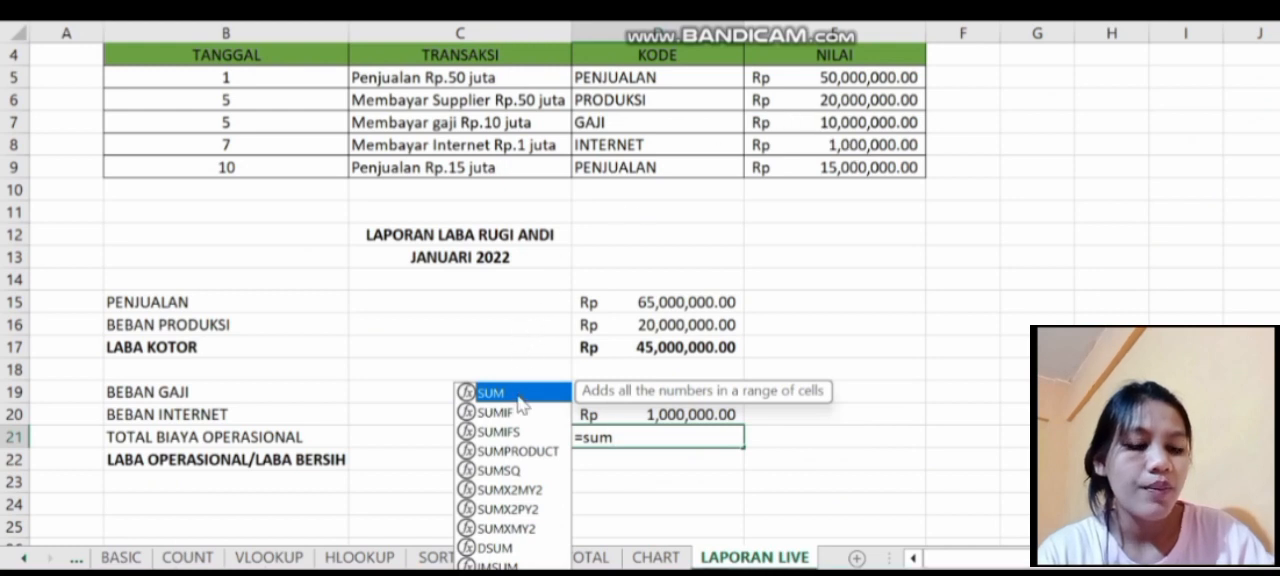
double_click(514, 394)
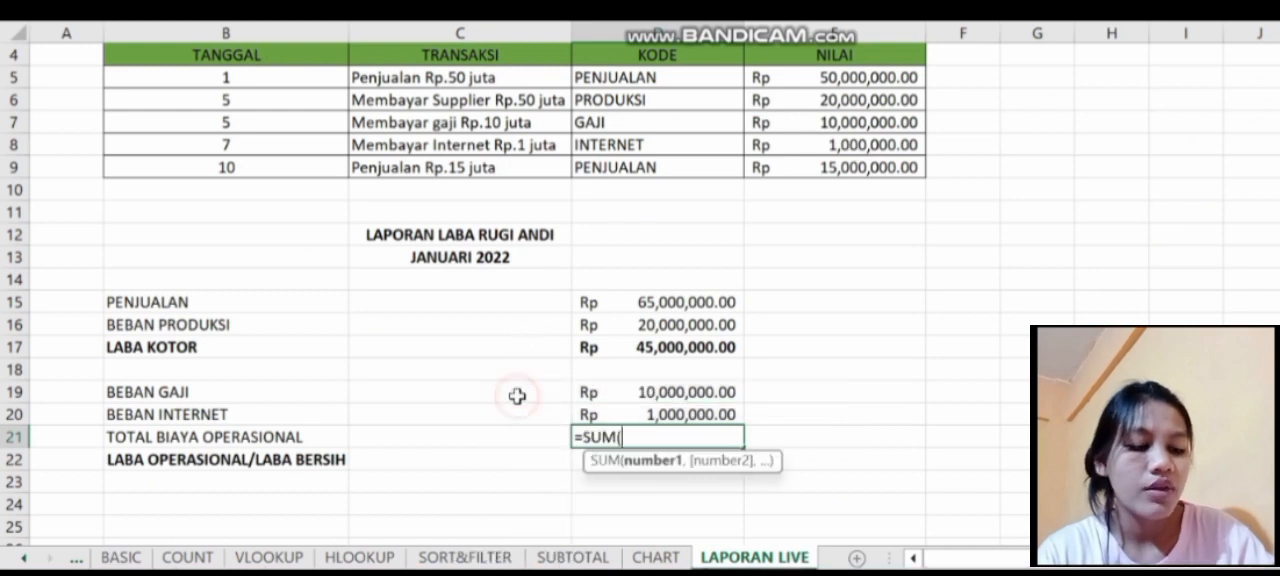
click(641, 392)
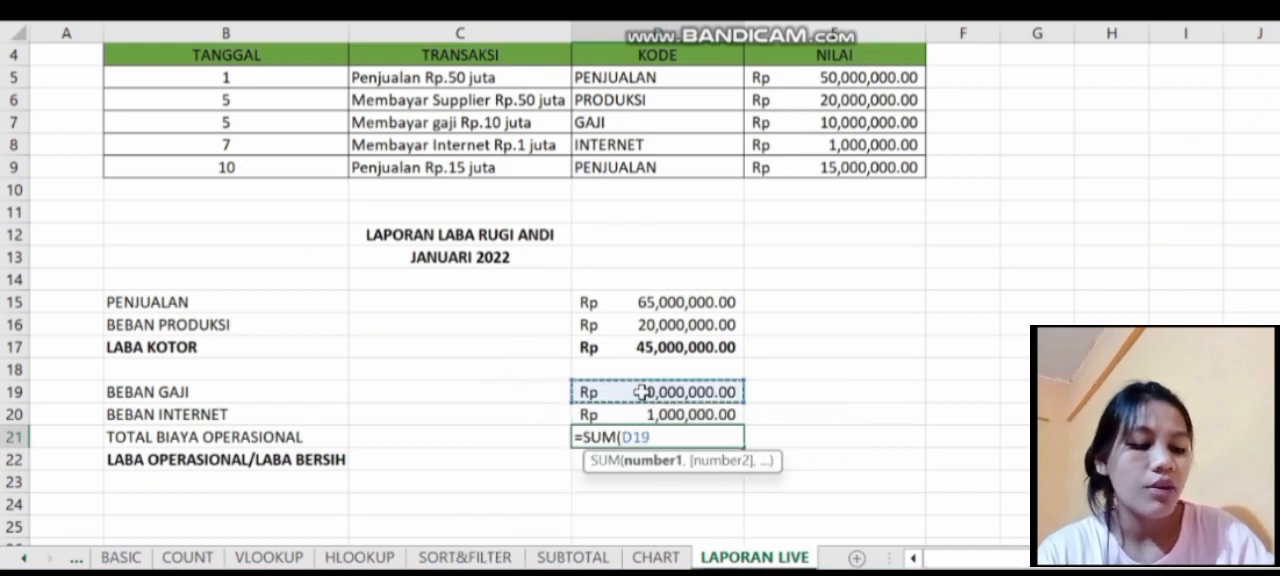
text(,)
key(BackSpace)
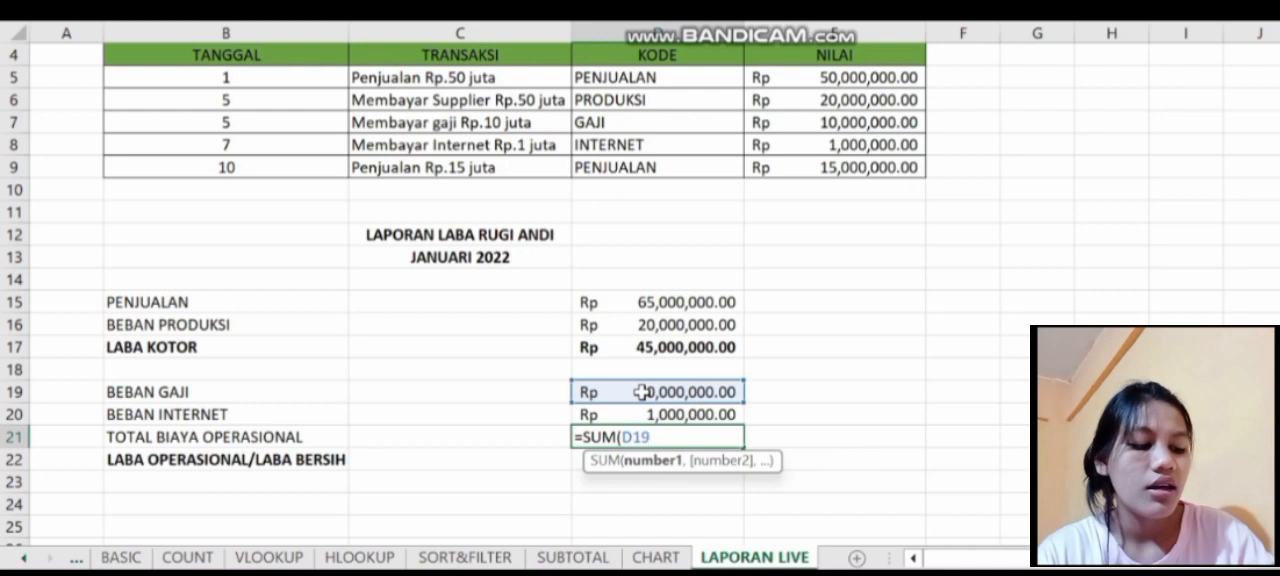
text(+)
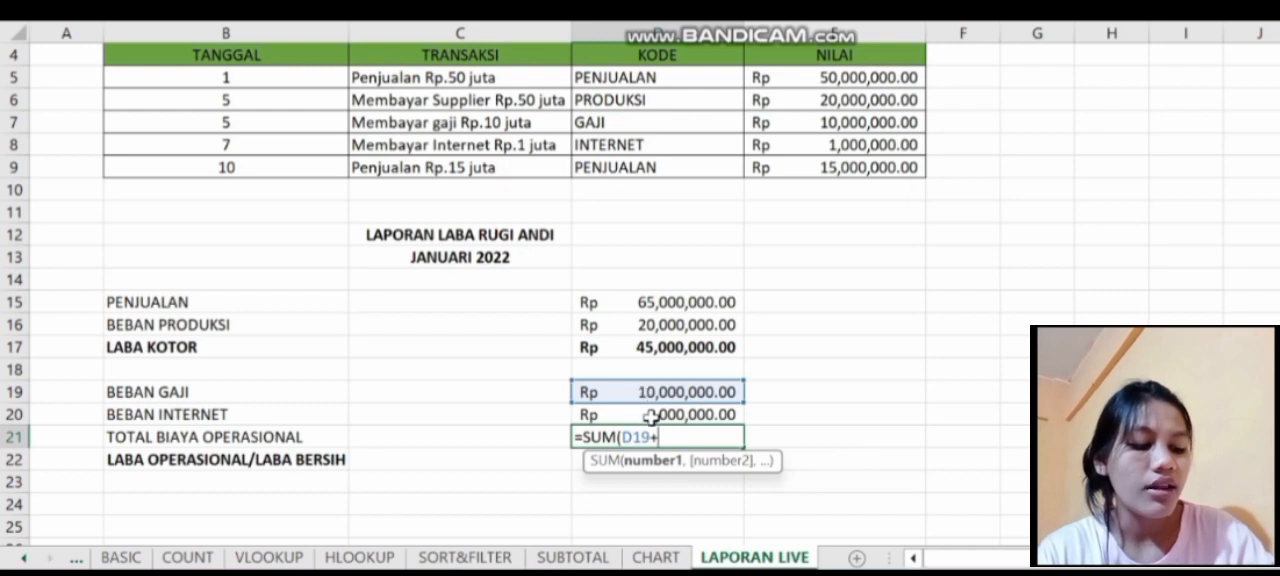
click(634, 415)
key(Return)
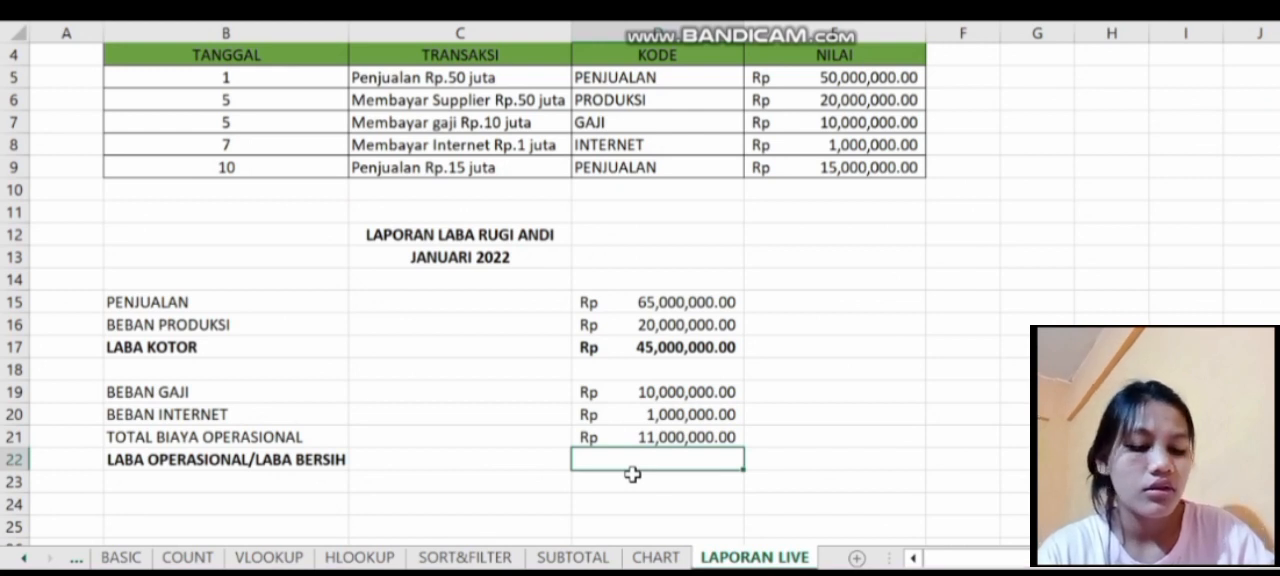
- Calculate LABA OPERASIONAL/LABA BERSIH in D22 with a SUM formula that subtracts TOTAL BIAYA OPERASIONAL from LABA KOTOR, D17-D21
text(=)
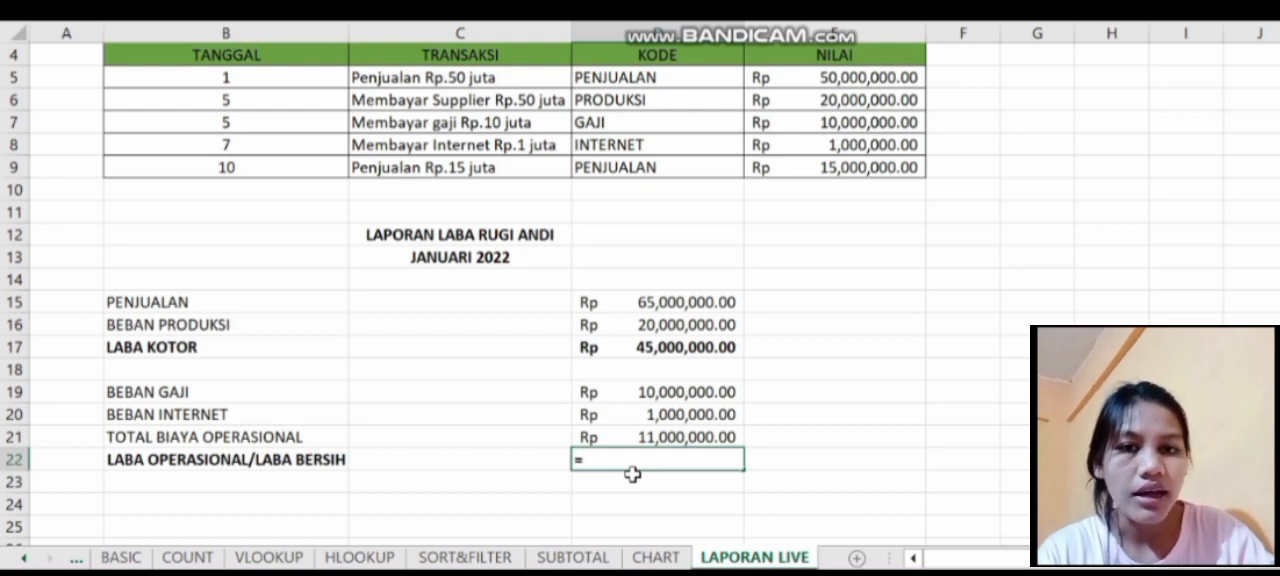
text(sum)
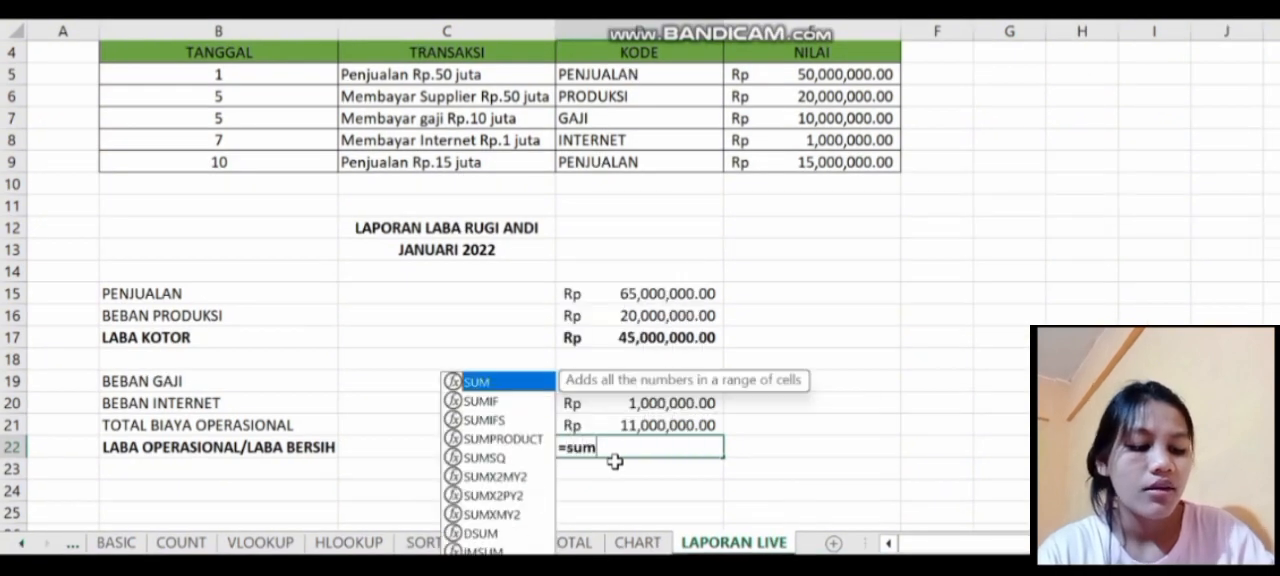
key(Tab)
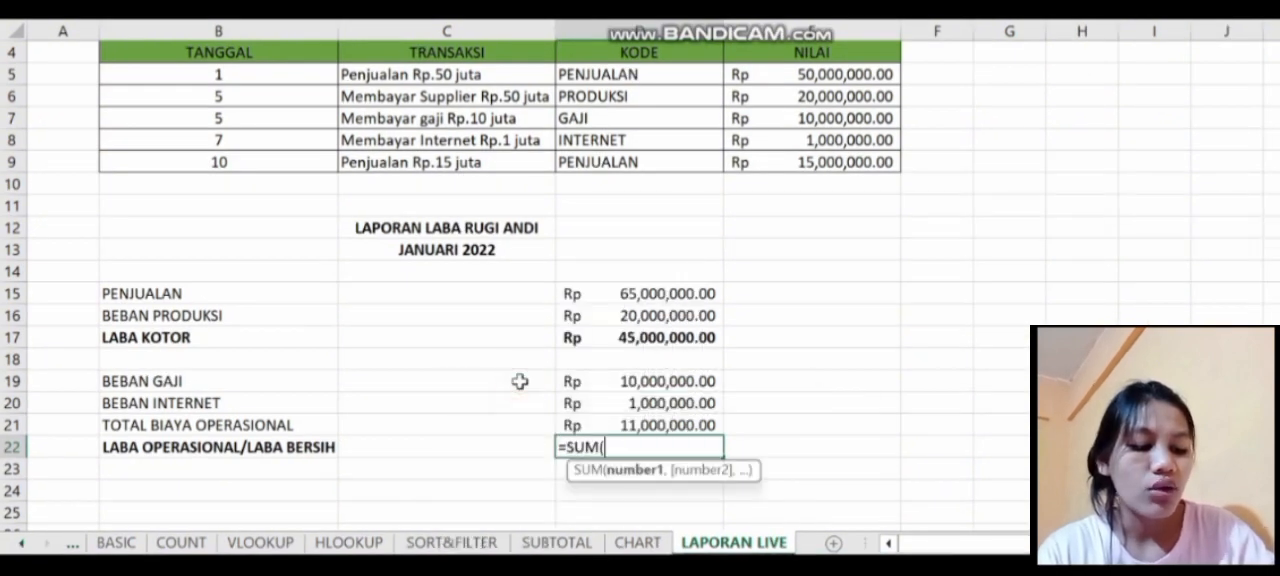
click(600, 338)
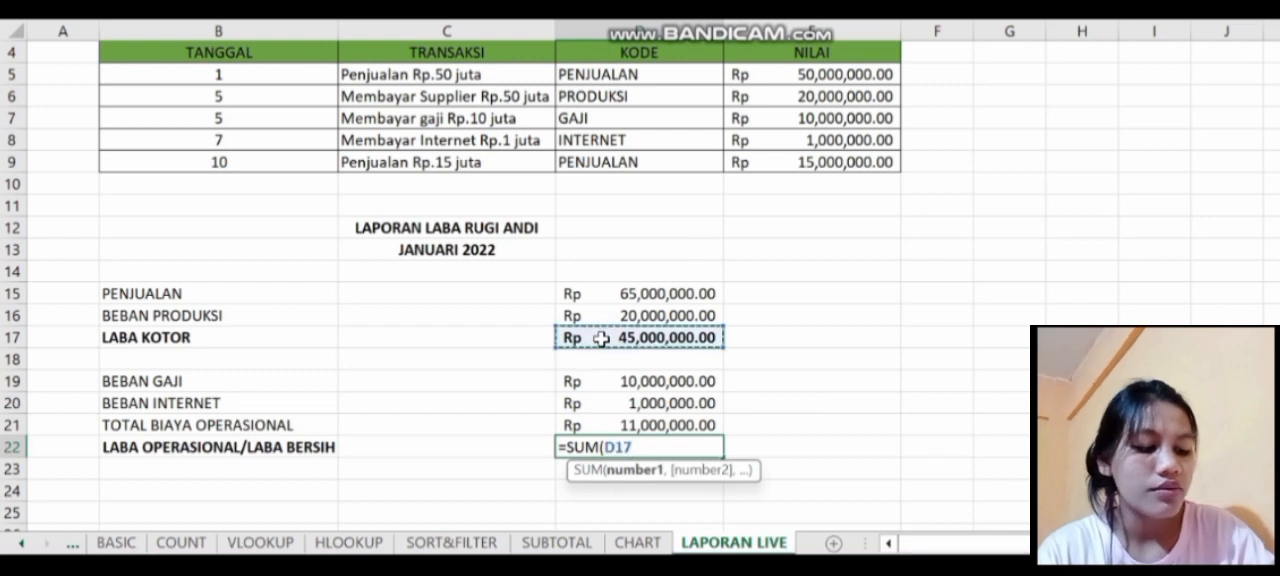
text(_)
key(BackSpace)
text(-)
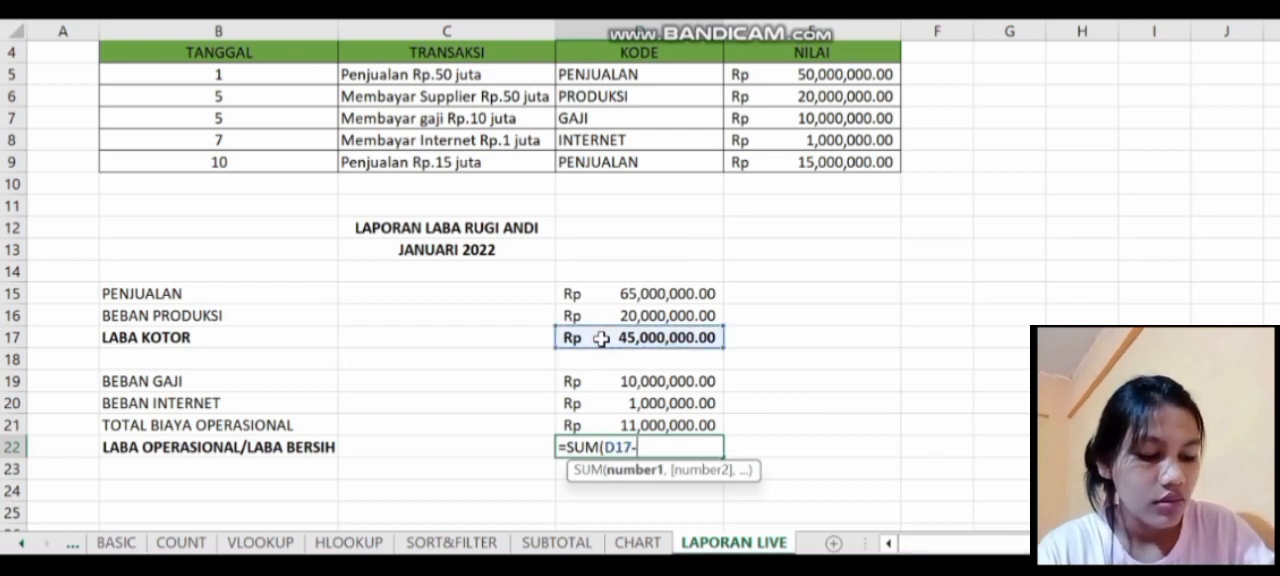
click(604, 426)
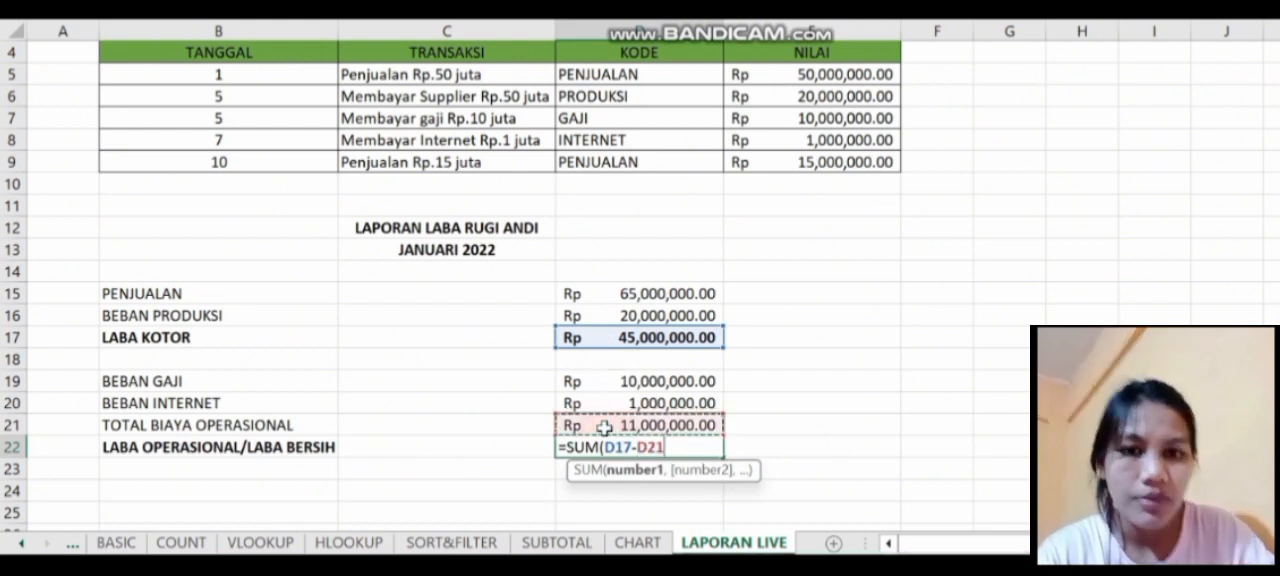
key(Return)
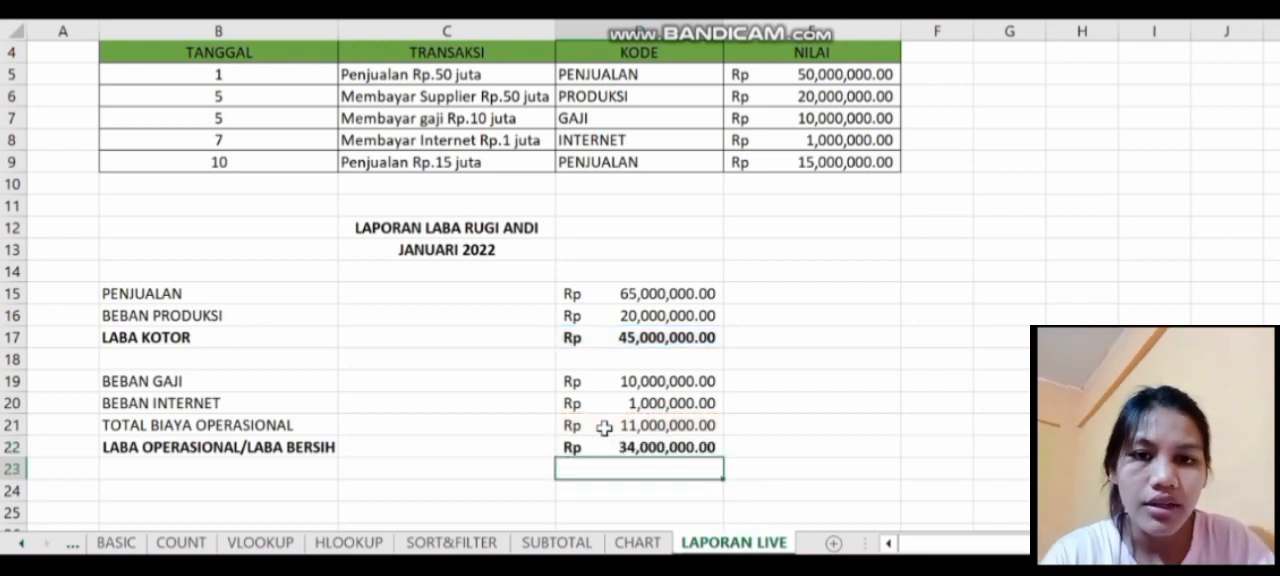